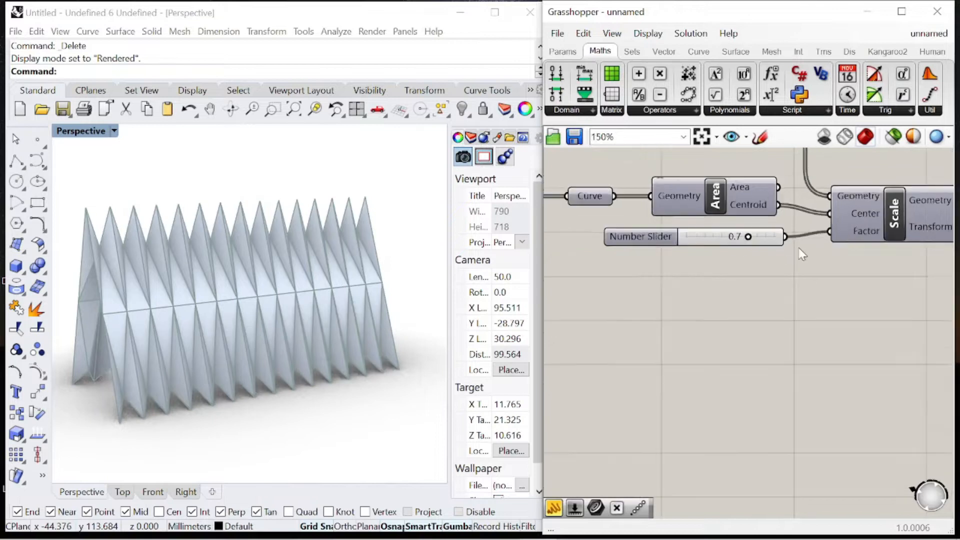
Step: Vary the Scale factor and Scale Z sliders of the finished folded structure and examine its shape from several sides
{"action": "left_click_drag", "start_coordinate": [655, 232], "coordinate": [696, 234]}
{"action": "scroll", "coordinate": [796, 245], "scroll_direction": "down", "scroll_amount": 4}
{"action": "scroll", "coordinate": [700, 229], "scroll_direction": "up", "scroll_amount": 4}
{"action": "right_click_drag", "start_coordinate": [244, 326], "coordinate": [392, 315]}
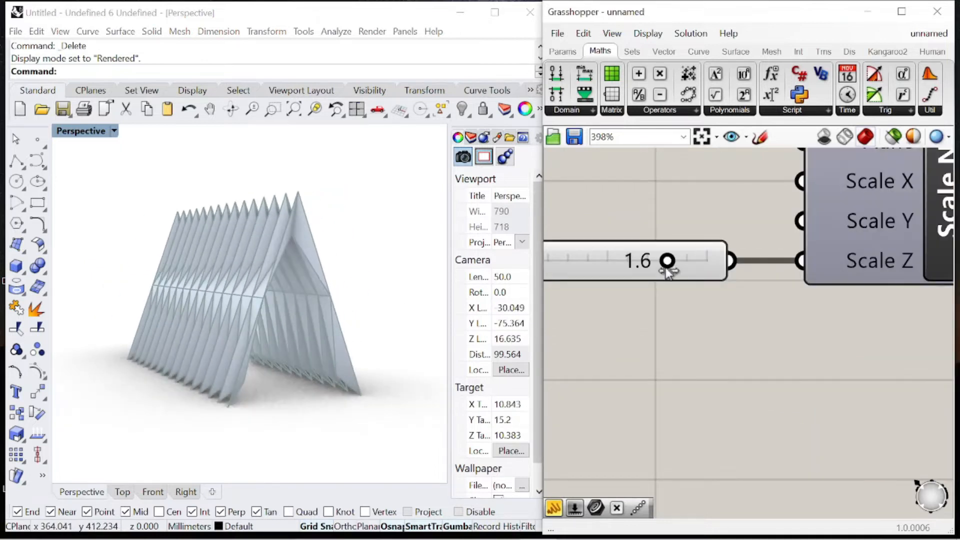
{"action": "left_click_drag", "start_coordinate": [667, 262], "coordinate": [677, 261]}
{"action": "scroll", "coordinate": [678, 261], "scroll_direction": "down", "scroll_amount": 3}
{"action": "right_click_drag", "start_coordinate": [350, 280], "coordinate": [264, 286]}
{"action": "scroll", "coordinate": [264, 286], "scroll_direction": "up", "scroll_amount": 2}
{"action": "left_click_drag", "start_coordinate": [679, 262], "coordinate": [660, 262]}
{"action": "scroll", "coordinate": [704, 276], "scroll_direction": "down", "scroll_amount": 3}
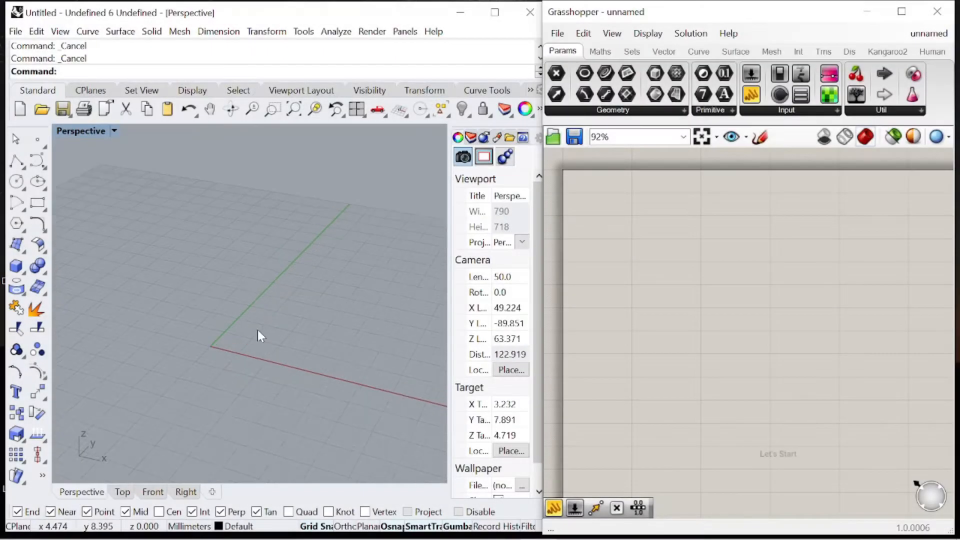
Step: Draw an inscribed three-sided polygon in the Front view, apex up with its base on the X axis, and return to the Perspective view
{"action": "scroll", "coordinate": [263, 334], "scroll_direction": "up", "scroll_amount": 4}
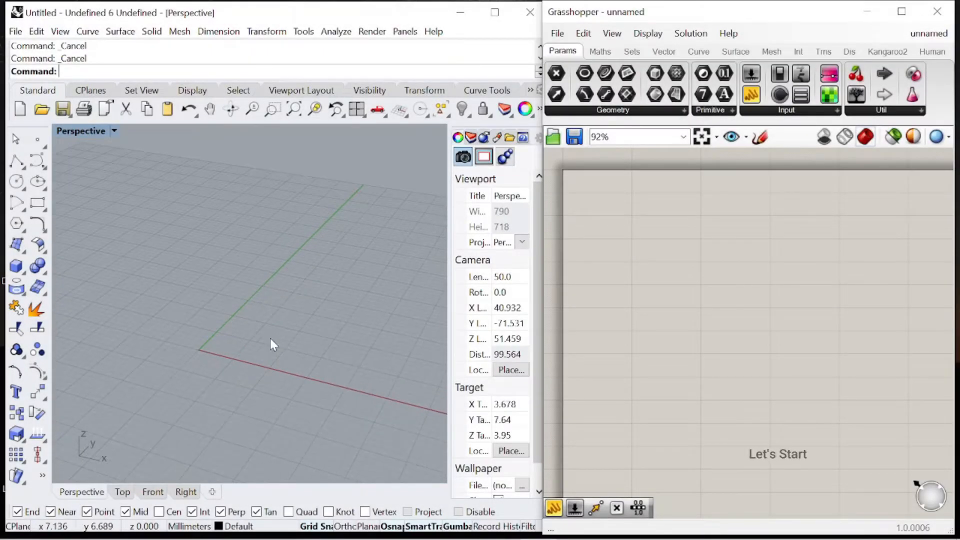
{"action": "left_click", "coordinate": [154, 492]}
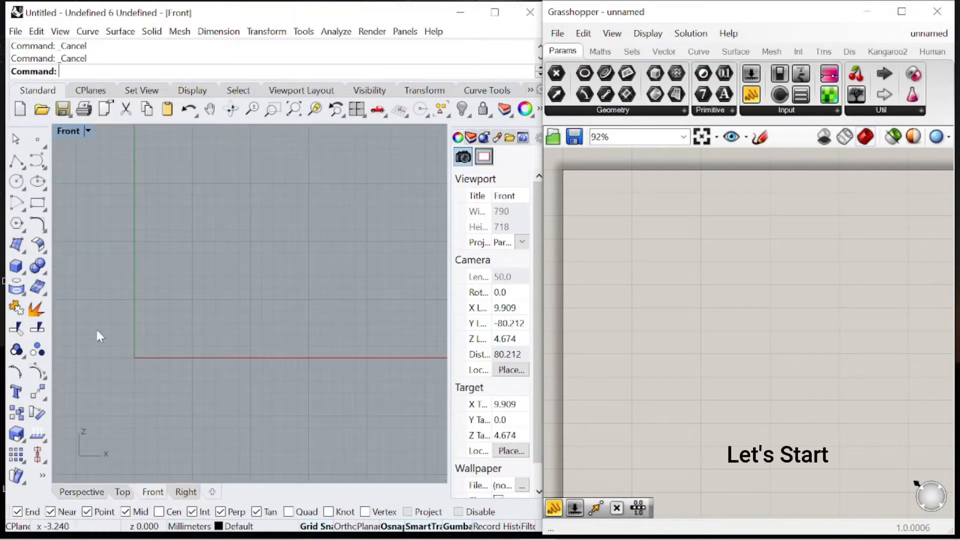
{"action": "left_click", "coordinate": [17, 224]}
{"action": "scroll", "coordinate": [268, 271], "scroll_direction": "down", "scroll_amount": 4}
{"action": "scroll", "coordinate": [267, 278], "scroll_direction": "up", "scroll_amount": 3}
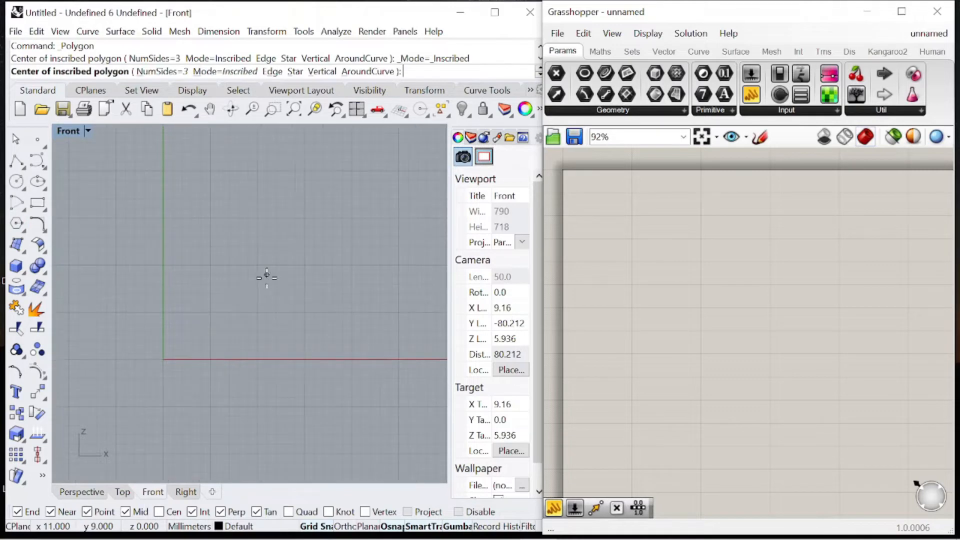
{"action": "left_click", "coordinate": [263, 311]}
{"action": "left_click", "coordinate": [257, 219]}
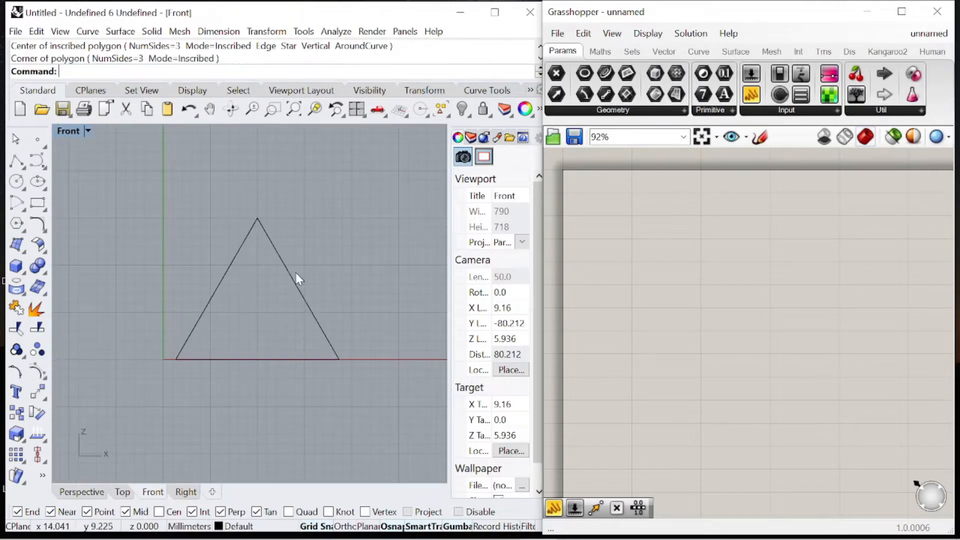
{"action": "left_click", "coordinate": [296, 272]}
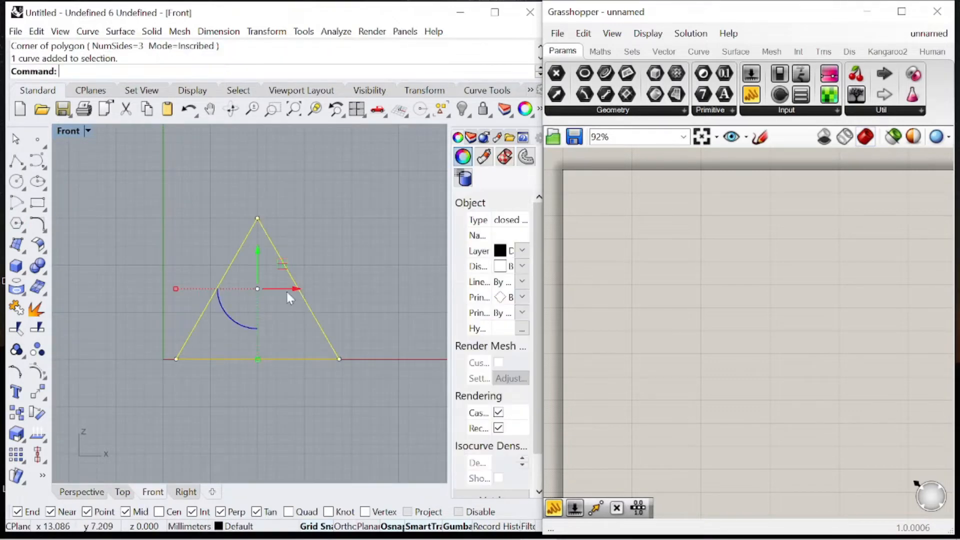
{"action": "left_click", "coordinate": [182, 426]}
{"action": "left_click", "coordinate": [81, 492]}
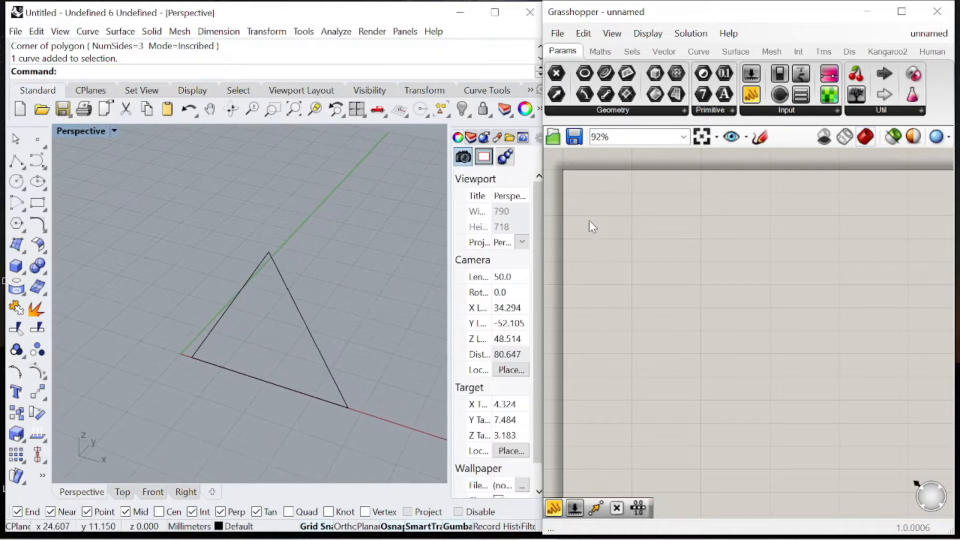
Step: Add a Curve parameter to the Grasshopper canvas and set the drawn triangle as its single curve
{"action": "scroll", "coordinate": [596, 253], "scroll_direction": "up", "scroll_amount": 2}
{"action": "double_click", "coordinate": [626, 251]}
{"action": "type", "text": "curve"}
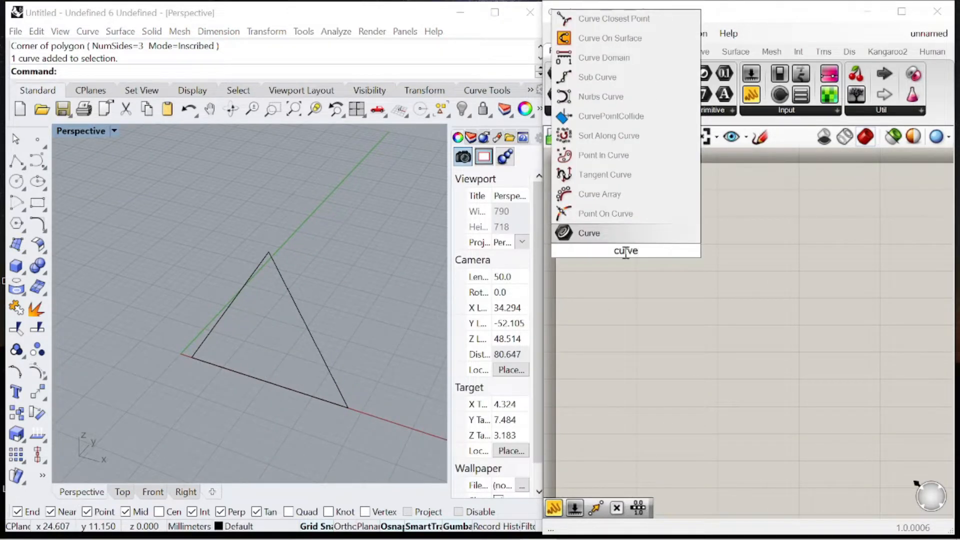
{"action": "key", "text": "Return"}
{"action": "right_click", "coordinate": [626, 250]}
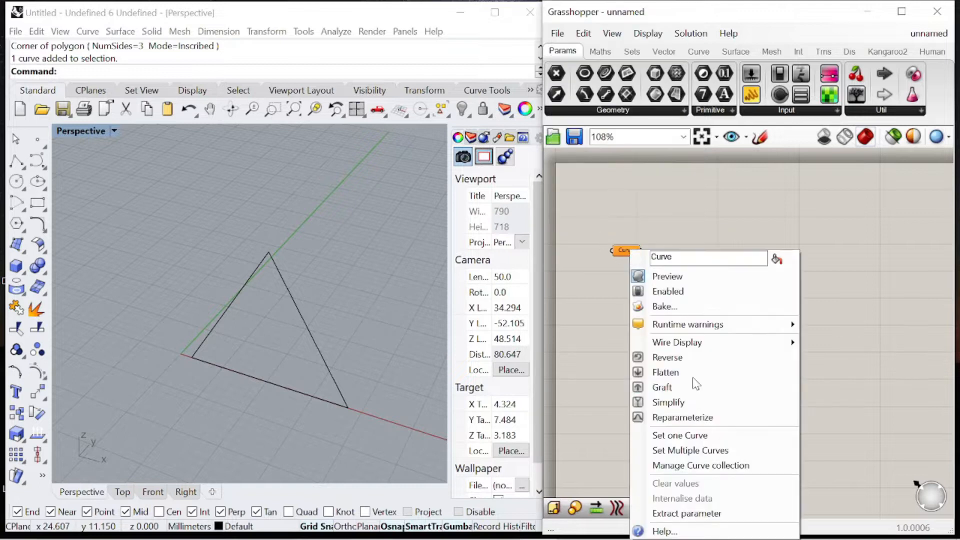
{"action": "left_click", "coordinate": [697, 433]}
{"action": "left_click", "coordinate": [301, 323]}
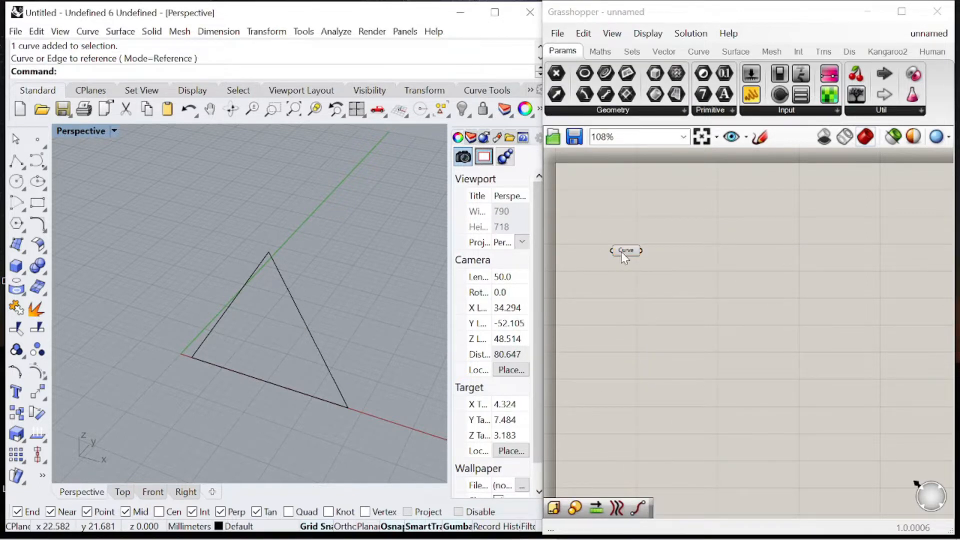
Step: Reposition the Curve parameter on the canvas and internalise its data
{"action": "left_click_drag", "start_coordinate": [620, 254], "coordinate": [671, 309]}
{"action": "right_click", "coordinate": [671, 310]}
{"action": "left_click", "coordinate": [705, 497]}
{"action": "left_click", "coordinate": [766, 371]}
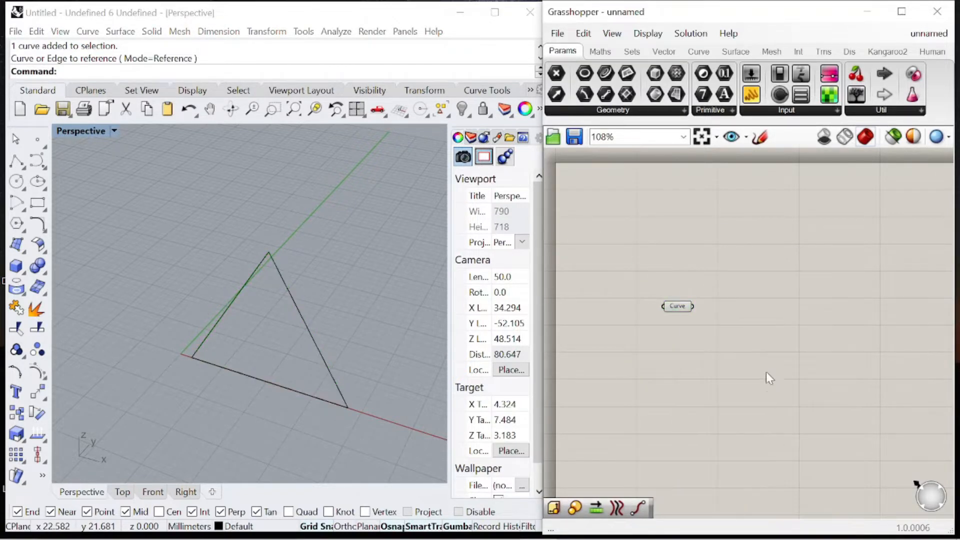
Step: Add a Scale NU component and connect the Curve parameter to its Geometry input
{"action": "scroll", "coordinate": [744, 328], "scroll_direction": "up", "scroll_amount": 3}
{"action": "double_click", "coordinate": [743, 324]}
{"action": "type", "text": "scale"}
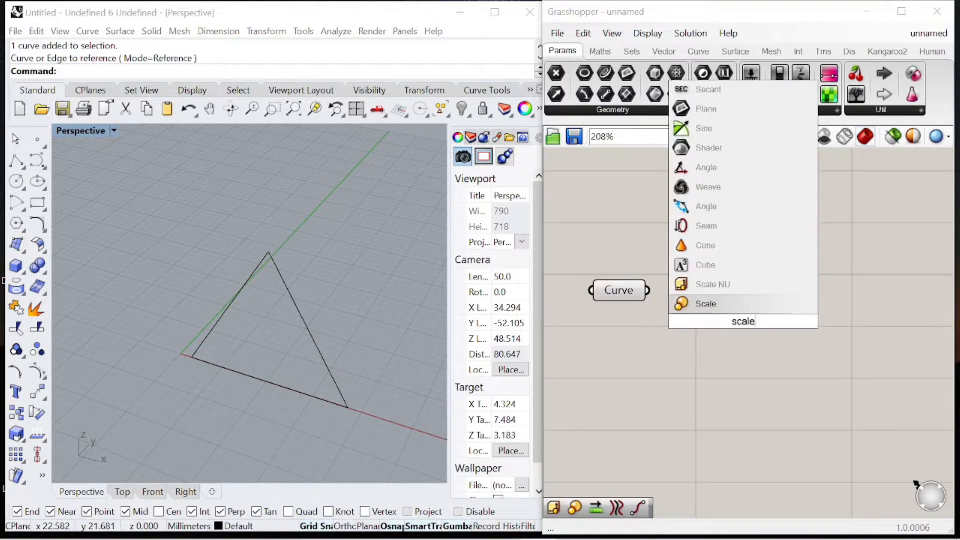
{"action": "left_click", "coordinate": [695, 284]}
{"action": "left_click_drag", "start_coordinate": [661, 277], "coordinate": [665, 280]}
{"action": "right_click_drag", "start_coordinate": [805, 356], "coordinate": [735, 328]}
{"action": "left_click_drag", "start_coordinate": [740, 328], "coordinate": [923, 331]}
Step: Add a 0 to 2.0 number slider, connect it to Scale Z of Scale NU, and set it to 1.5
{"action": "double_click", "coordinate": [693, 352]}
{"action": "type", "text": "0<2.0"}
{"action": "key", "text": "Return"}
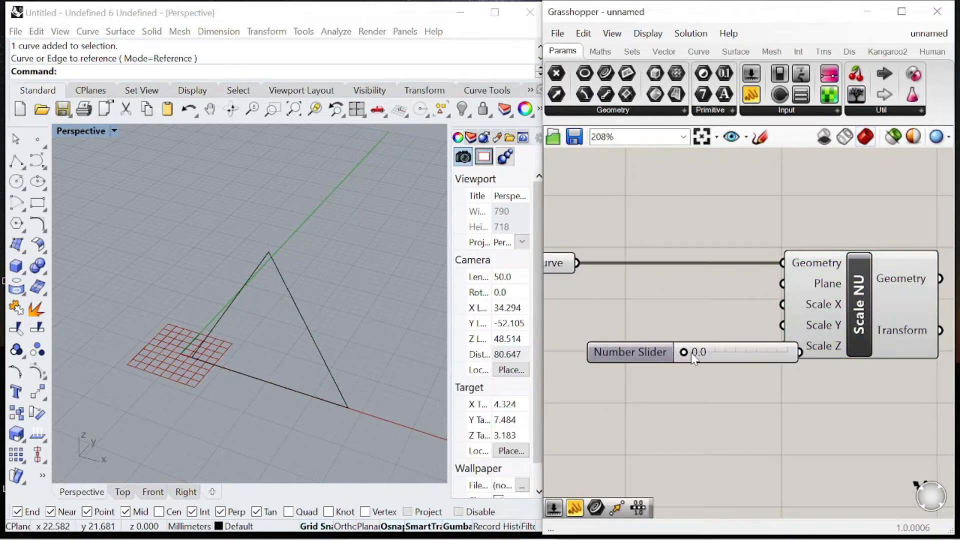
{"action": "left_click_drag", "start_coordinate": [643, 356], "coordinate": [593, 353]}
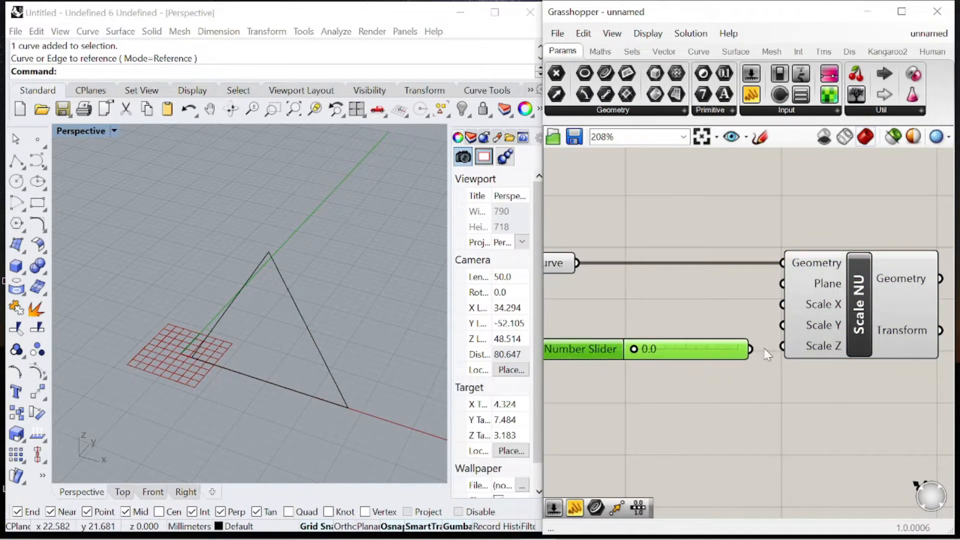
{"action": "left_click_drag", "start_coordinate": [664, 356], "coordinate": [714, 359]}
{"action": "left_click_drag", "start_coordinate": [605, 349], "coordinate": [618, 344]}
{"action": "scroll", "coordinate": [716, 313], "scroll_direction": "down", "scroll_amount": 3}
{"action": "left_click_drag", "start_coordinate": [788, 375], "coordinate": [713, 322]}
{"action": "left_click_drag", "start_coordinate": [770, 308], "coordinate": [792, 314]}
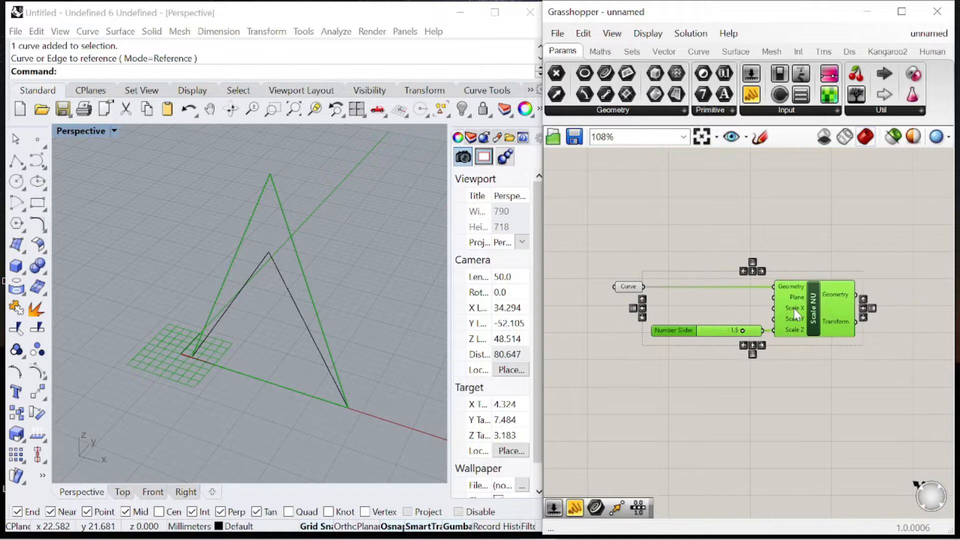
{"action": "left_click", "coordinate": [694, 305]}
Step: Delete the original triangle from the Rhino viewport and turn off the preview of the Curve parameter
{"action": "left_click", "coordinate": [302, 319]}
{"action": "key", "text": "Delete"}
{"action": "left_click", "coordinate": [629, 289]}
{"action": "right_click", "coordinate": [623, 228]}
{"action": "left_click", "coordinate": [680, 248]}
{"action": "left_click", "coordinate": [711, 226]}
{"action": "scroll", "coordinate": [708, 225], "scroll_direction": "down", "scroll_amount": 4}
{"action": "scroll", "coordinate": [840, 285], "scroll_direction": "up", "scroll_amount": 5}
{"action": "scroll", "coordinate": [718, 278], "scroll_direction": "down", "scroll_amount": 4}
{"action": "scroll", "coordinate": [604, 284], "scroll_direction": "up", "scroll_amount": 4}
{"action": "left_click_drag", "start_coordinate": [598, 287], "coordinate": [594, 286]}
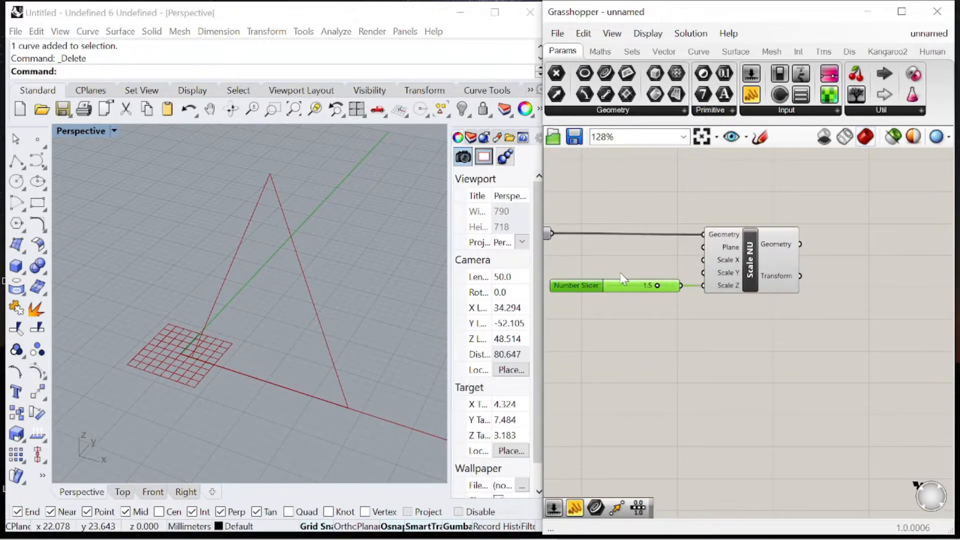
Step: Add a Linear Array component and connect the Scale NU geometry output to its Geometry input
{"action": "scroll", "coordinate": [740, 278], "scroll_direction": "down", "scroll_amount": 4}
{"action": "scroll", "coordinate": [781, 284], "scroll_direction": "up", "scroll_amount": 4}
{"action": "double_click", "coordinate": [781, 284]}
{"action": "type", "text": "linear"}
{"action": "left_click", "coordinate": [780, 247]}
{"action": "left_click_drag", "start_coordinate": [698, 229], "coordinate": [870, 223]}
Step: Add a Unit Y vector, connect it to the Direction input of Linear Array, and place it above the geometry wire
{"action": "scroll", "coordinate": [700, 245], "scroll_direction": "down", "scroll_amount": 3}
{"action": "scroll", "coordinate": [830, 294], "scroll_direction": "up", "scroll_amount": 3}
{"action": "double_click", "coordinate": [700, 243]}
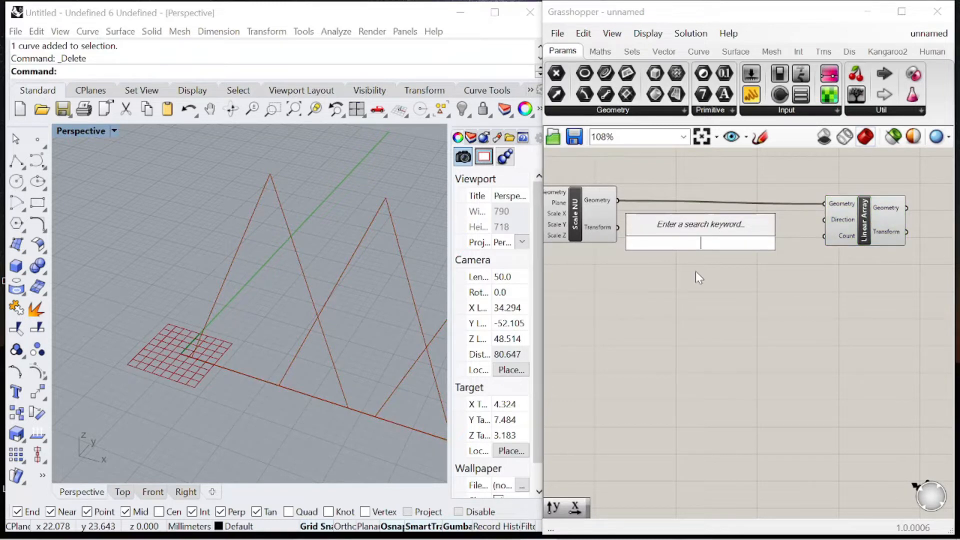
{"action": "type", "text": "unit y"}
{"action": "key", "text": "Return"}
{"action": "left_click_drag", "start_coordinate": [820, 227], "coordinate": [823, 226]}
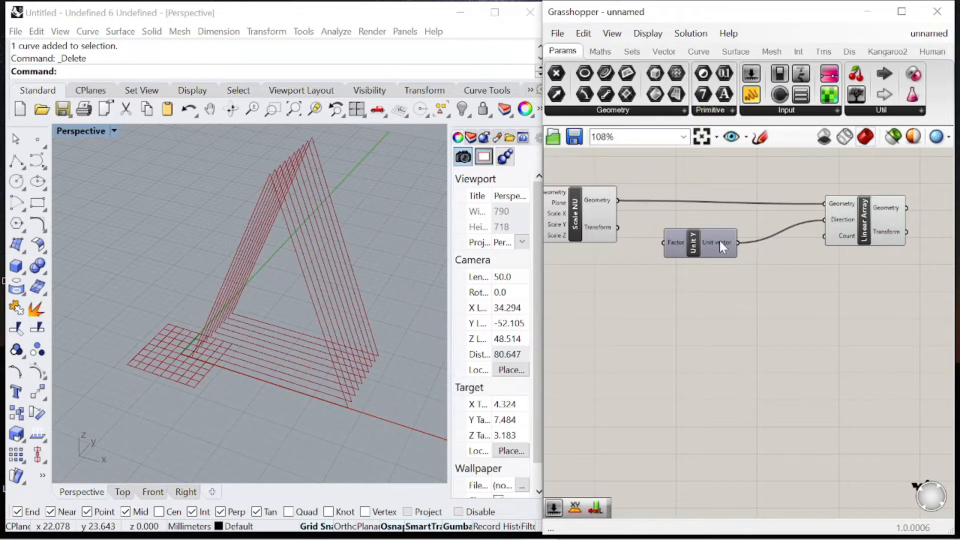
{"action": "left_click_drag", "start_coordinate": [719, 241], "coordinate": [758, 170]}
{"action": "scroll", "coordinate": [788, 261], "scroll_direction": "down", "scroll_amount": 2}
{"action": "scroll", "coordinate": [878, 287], "scroll_direction": "up", "scroll_amount": 3}
{"action": "left_click_drag", "start_coordinate": [878, 287], "coordinate": [882, 283]}
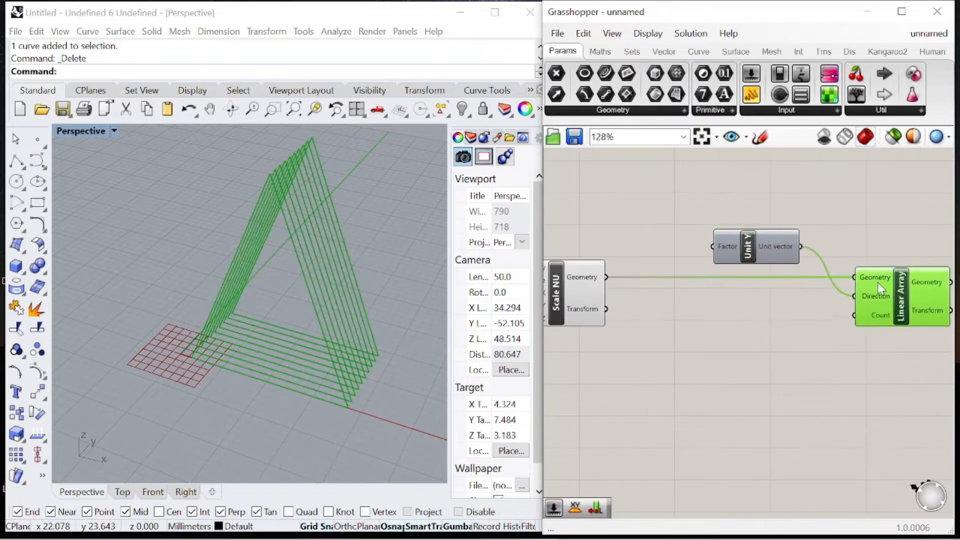
Step: Add a decimal number slider starting at 0, connect it to the Factor input of Unit Y, and set it to 2.0
{"action": "left_click_drag", "start_coordinate": [749, 238], "coordinate": [791, 226]}
{"action": "double_click", "coordinate": [685, 200]}
{"action": "type", "text": "0<"}
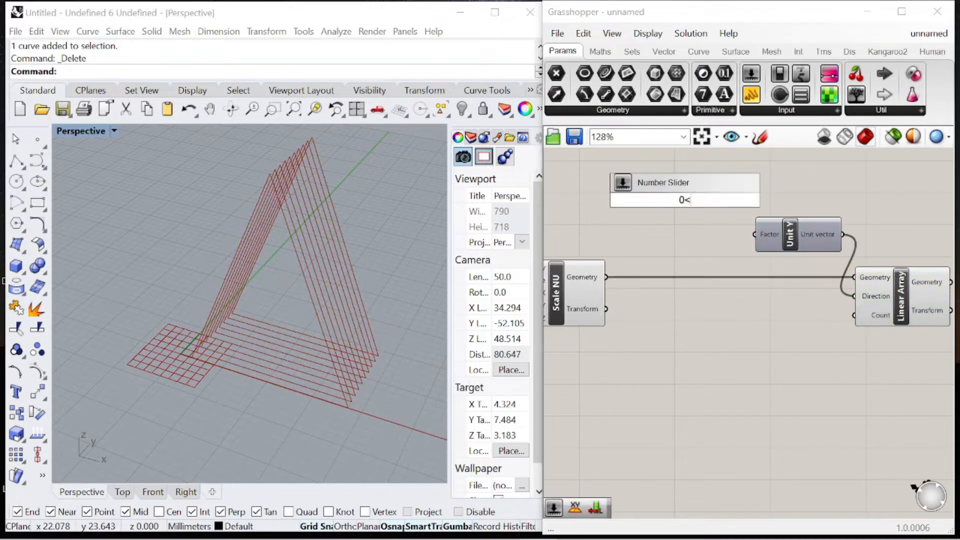
{"action": "key", "text": "Return"}
{"action": "scroll", "coordinate": [745, 198], "scroll_direction": "up", "scroll_amount": 2}
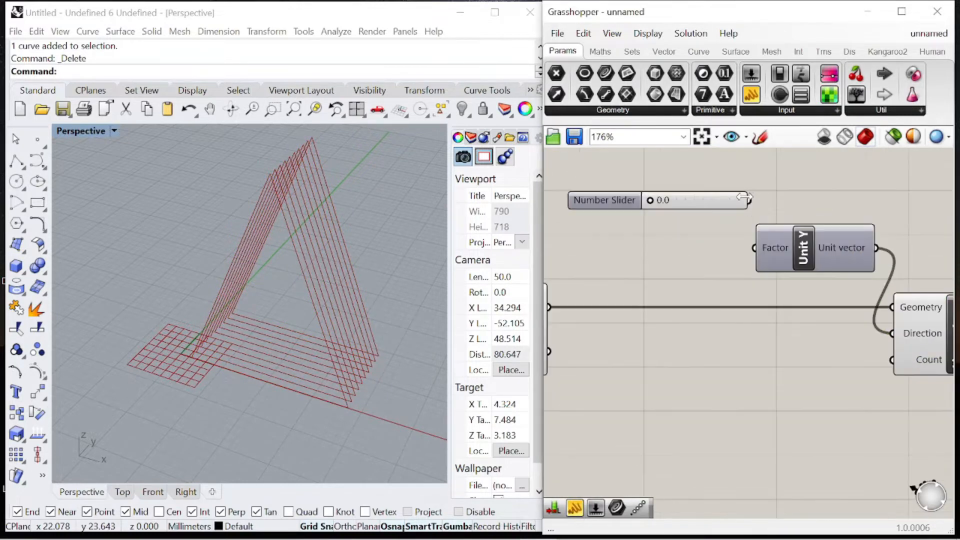
{"action": "left_click_drag", "start_coordinate": [749, 223], "coordinate": [754, 248]}
{"action": "left_click_drag", "start_coordinate": [608, 202], "coordinate": [647, 264]}
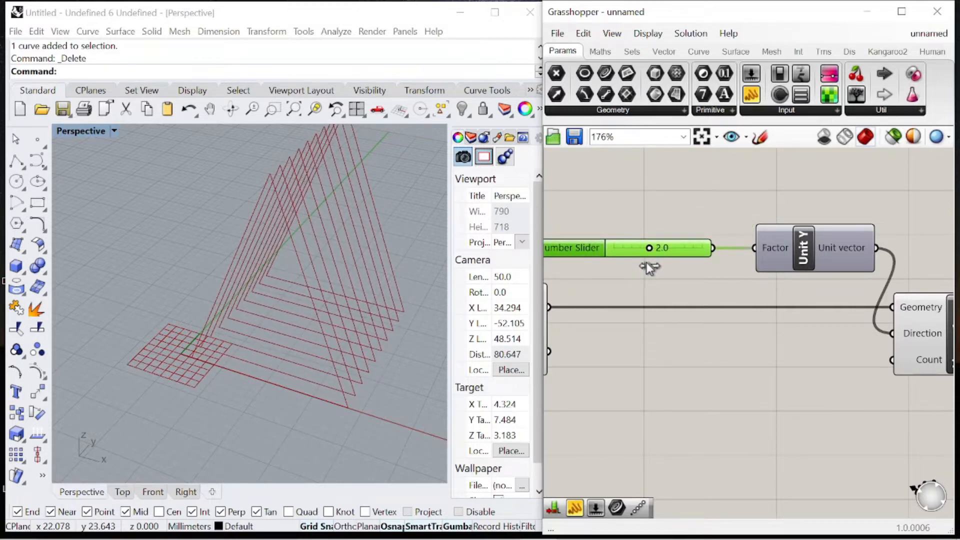
{"action": "right_click_drag", "start_coordinate": [353, 341], "coordinate": [330, 327]}
{"action": "scroll", "coordinate": [734, 294], "scroll_direction": "down", "scroll_amount": 1}
{"action": "double_click", "coordinate": [756, 343]}
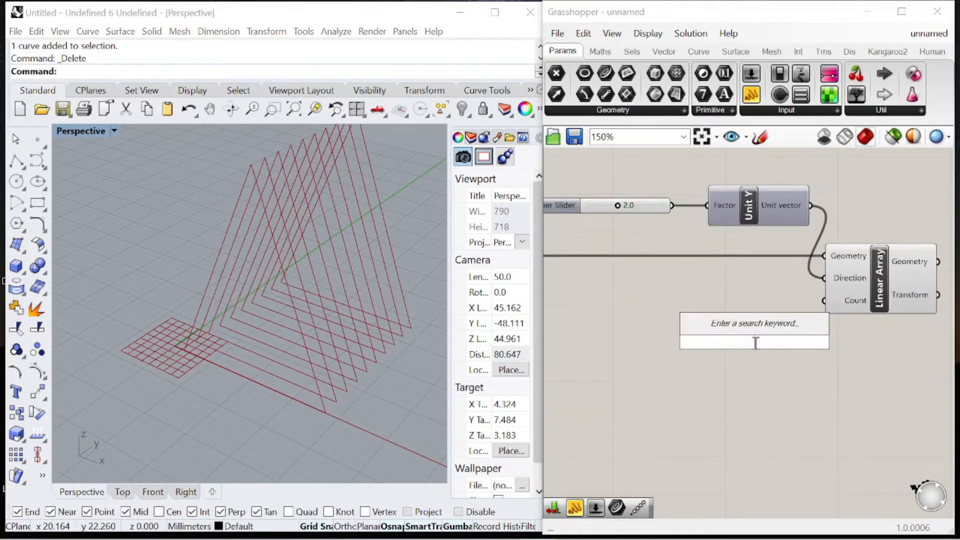
{"action": "double_click", "coordinate": [748, 421]}
{"action": "double_click", "coordinate": [694, 301]}
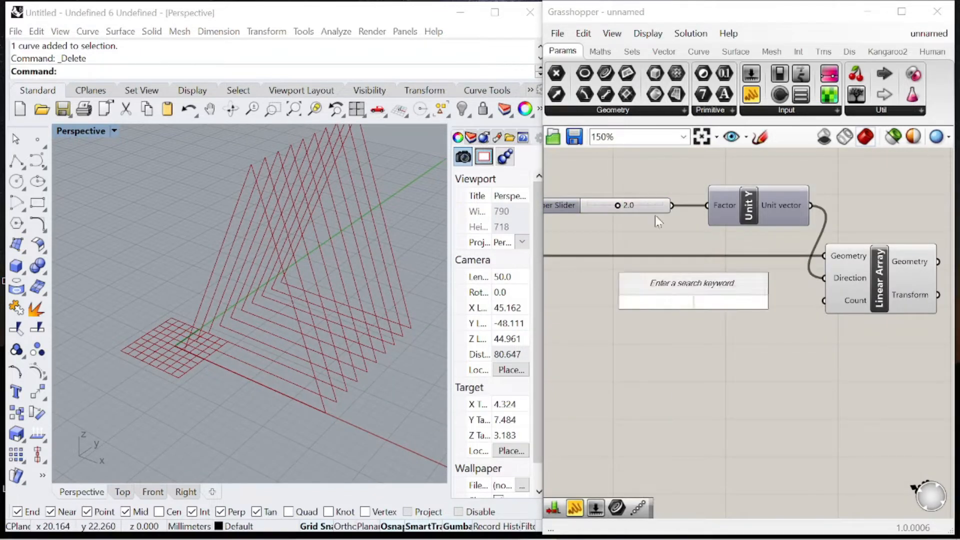
Step: Place a Multiplication and an Addition component below the geometry wire, ahead of the Linear Array
{"action": "left_click", "coordinate": [604, 59]}
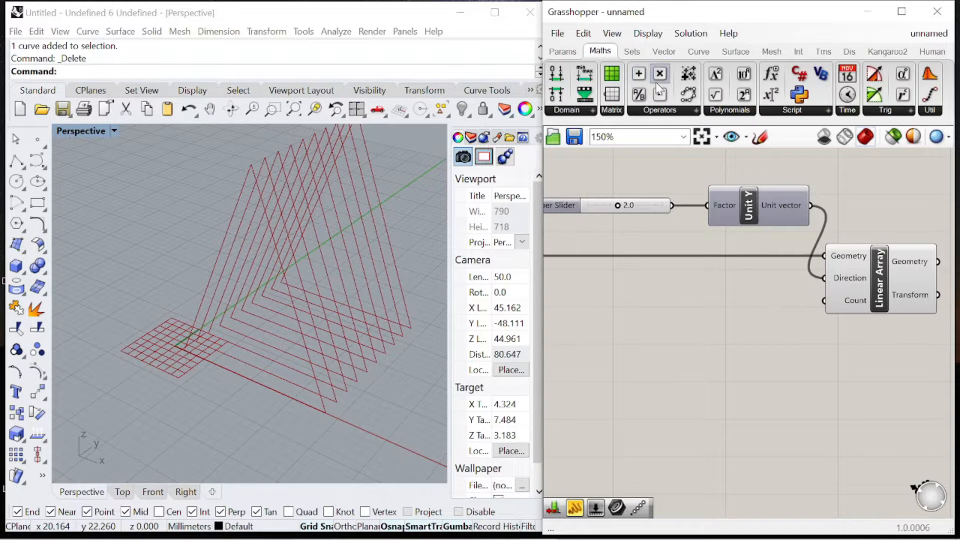
{"action": "left_click_drag", "start_coordinate": [659, 75], "coordinate": [615, 350]}
{"action": "left_click", "coordinate": [637, 79]}
{"action": "scroll", "coordinate": [793, 216], "scroll_direction": "down", "scroll_amount": 1}
{"action": "scroll", "coordinate": [761, 332], "scroll_direction": "up", "scroll_amount": 1}
{"action": "left_click", "coordinate": [757, 356]}
{"action": "left_click_drag", "start_coordinate": [645, 310], "coordinate": [690, 304]}
{"action": "left_click", "coordinate": [602, 314]}
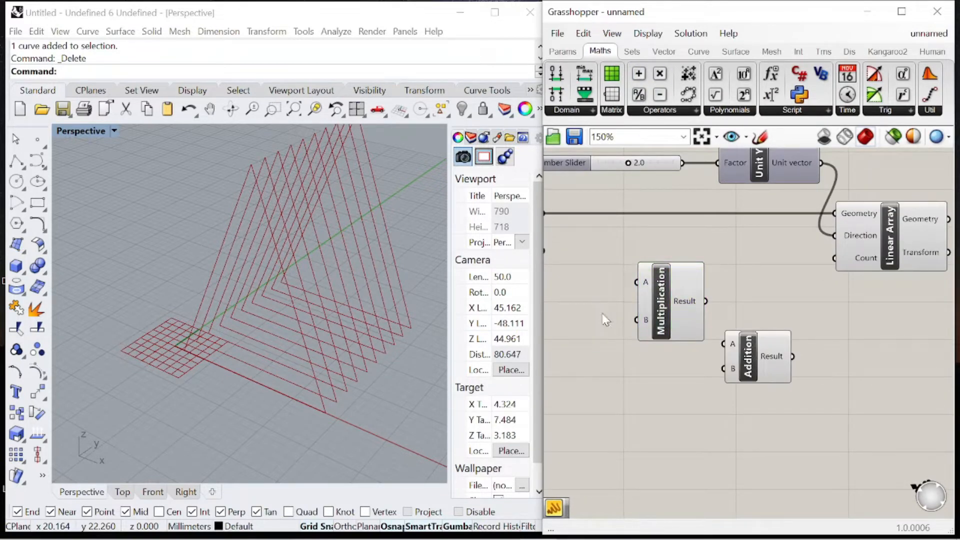
Step: Add a panel containing 2 and connect it to input B of the Multiplication component
{"action": "double_click", "coordinate": [605, 320]}
{"action": "type", "text": "\"2"}
{"action": "key", "text": "Return"}
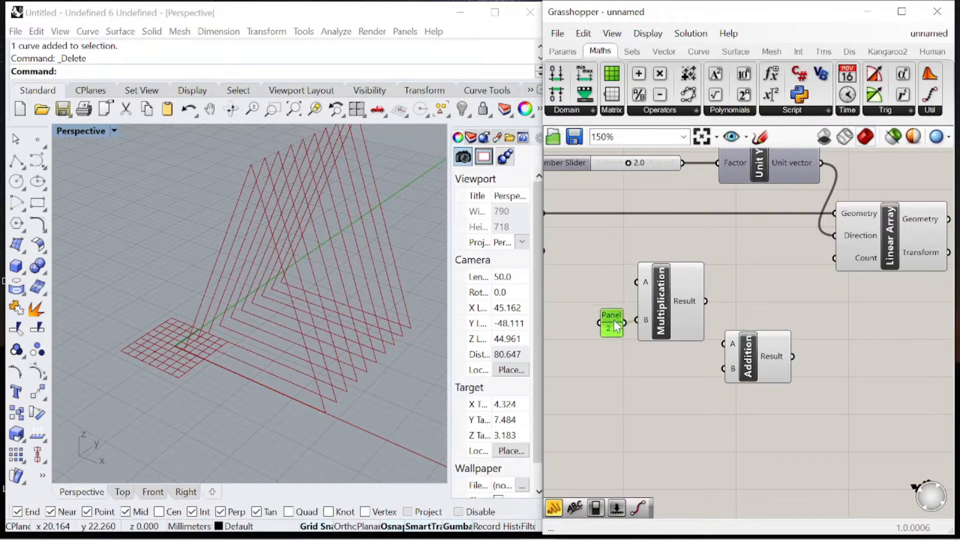
Step: Add a panel containing 1 to input B of Addition and connect the Multiplication result to its input A
{"action": "double_click", "coordinate": [679, 422]}
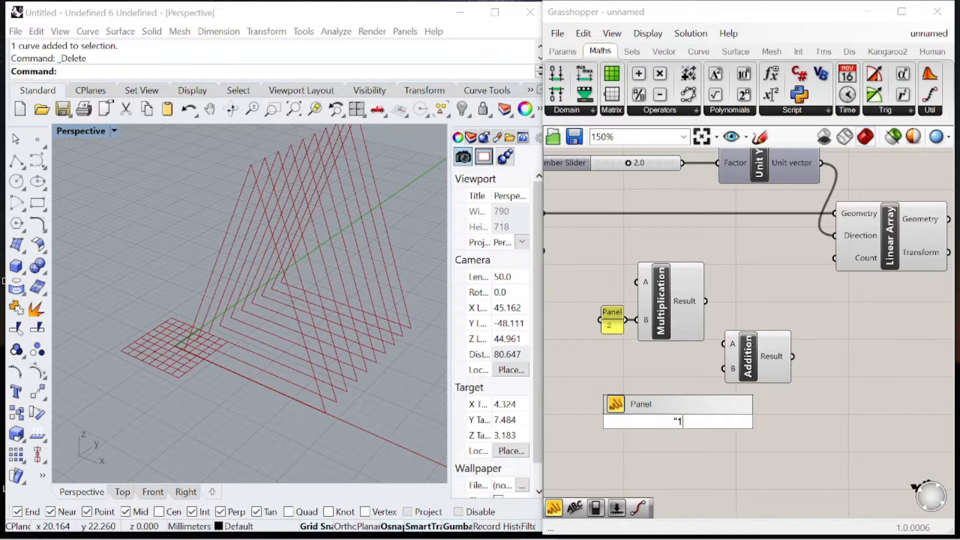
{"action": "type", "text": "\"1"}
{"action": "key", "text": "Return"}
{"action": "left_click_drag", "start_coordinate": [694, 421], "coordinate": [723, 368]}
{"action": "left_click_drag", "start_coordinate": [705, 301], "coordinate": [774, 340]}
{"action": "left_click_drag", "start_coordinate": [679, 425], "coordinate": [710, 367]}
Step: Connect the Addition result to the Count input of the Linear Array
{"action": "scroll", "coordinate": [730, 345], "scroll_direction": "down", "scroll_amount": 2}
{"action": "scroll", "coordinate": [742, 330], "scroll_direction": "up", "scroll_amount": 2}
{"action": "left_click_drag", "start_coordinate": [776, 411], "coordinate": [723, 426]}
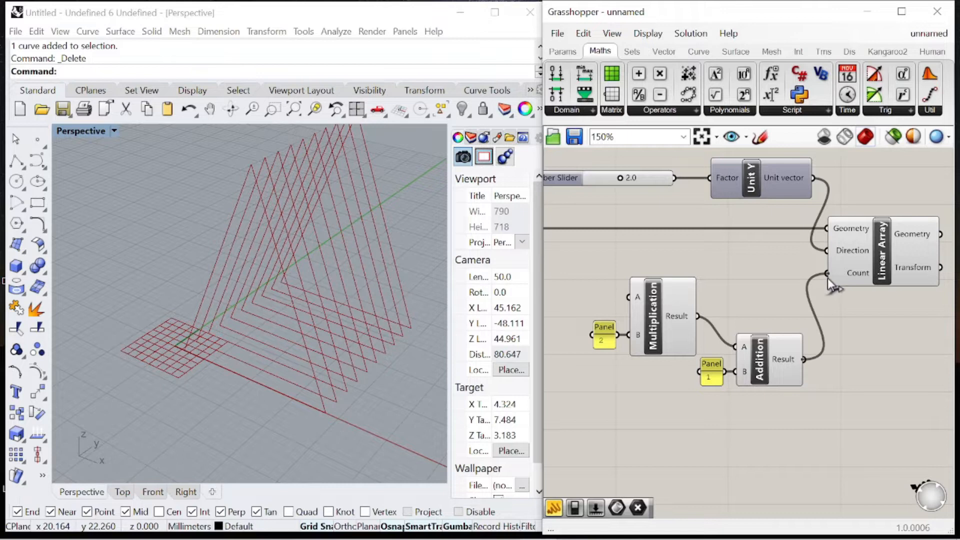
Step: Rearrange the Linear Array, Unit Y, Multiplication and Addition components, leaving free space ahead of the Multiplication inputs
{"action": "scroll", "coordinate": [827, 278], "scroll_direction": "down", "scroll_amount": 2}
{"action": "left_click_drag", "start_coordinate": [692, 351], "coordinate": [736, 314]}
{"action": "left_click_drag", "start_coordinate": [803, 271], "coordinate": [868, 271]}
{"action": "left_click_drag", "start_coordinate": [749, 374], "coordinate": [586, 291]}
{"action": "left_click_drag", "start_coordinate": [647, 309], "coordinate": [698, 306]}
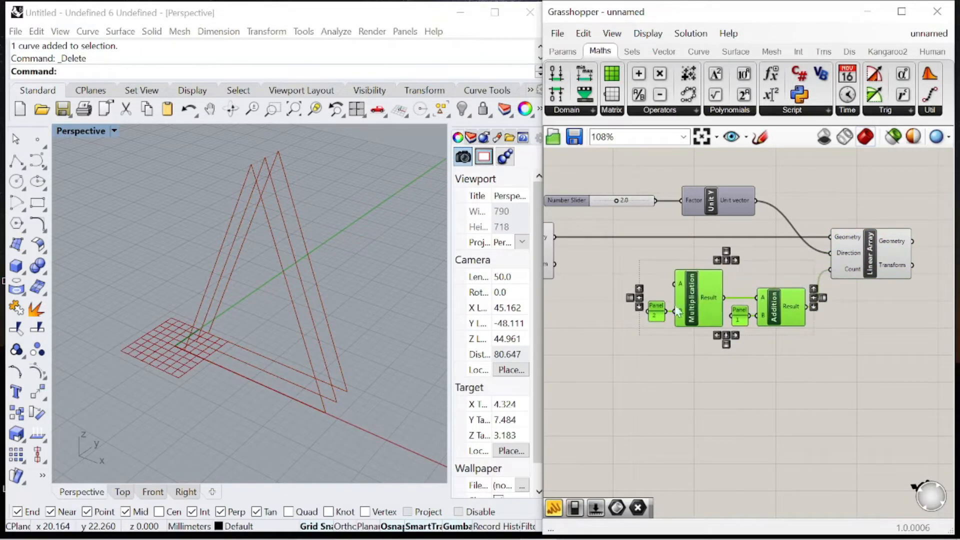
{"action": "scroll", "coordinate": [712, 298], "scroll_direction": "down", "scroll_amount": 1}
{"action": "right_click_drag", "start_coordinate": [888, 376], "coordinate": [852, 360]}
{"action": "left_click_drag", "start_coordinate": [852, 362], "coordinate": [583, 192]}
{"action": "left_click_drag", "start_coordinate": [667, 198], "coordinate": [713, 198]}
{"action": "left_click", "coordinate": [634, 270]}
Step: Add a 0 to 20 integer slider, connect it to input A of Multiplication, and set it to 10
{"action": "double_click", "coordinate": [639, 260]}
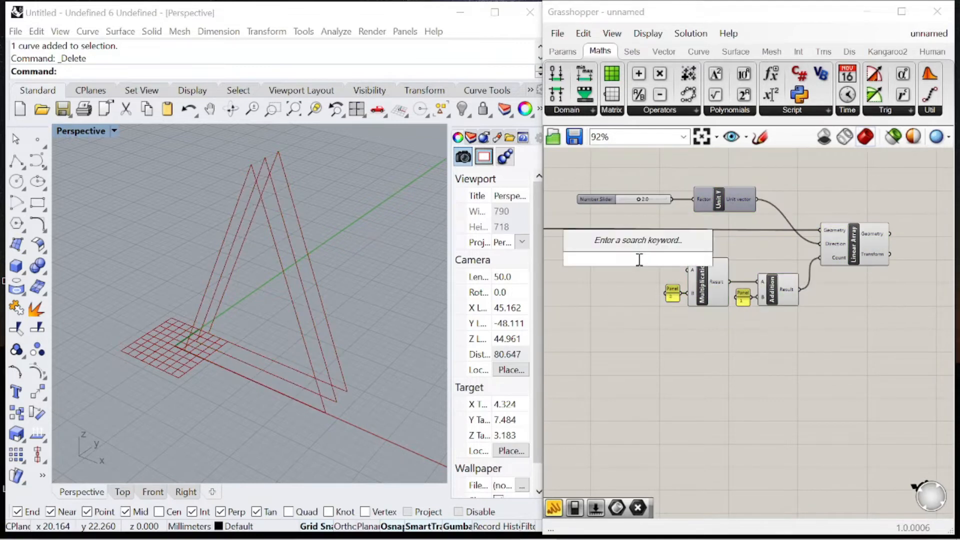
{"action": "type", "text": "0<20"}
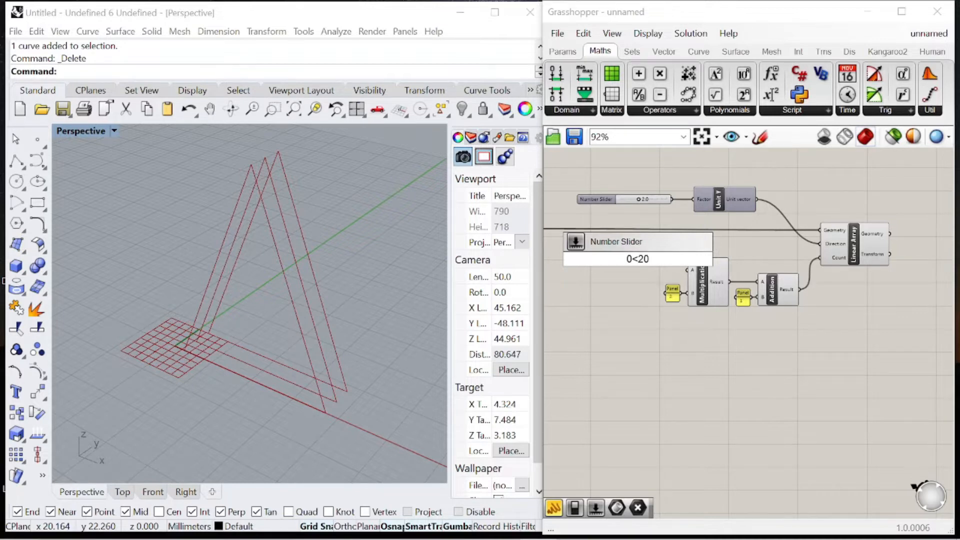
{"action": "key", "text": "Return"}
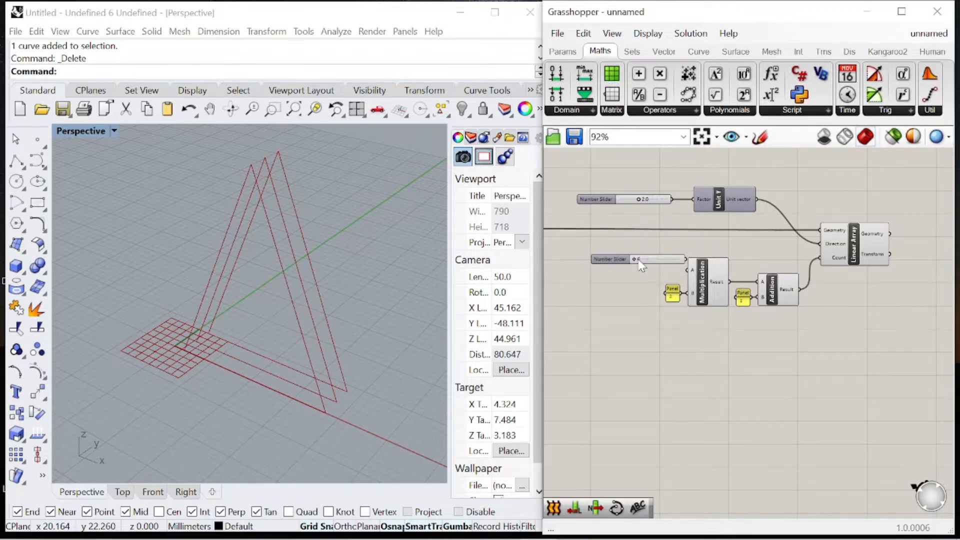
{"action": "scroll", "coordinate": [620, 255], "scroll_direction": "up", "scroll_amount": 3}
{"action": "left_click_drag", "start_coordinate": [769, 256], "coordinate": [786, 258]}
{"action": "left_click_drag", "start_coordinate": [630, 251], "coordinate": [697, 260]}
{"action": "scroll", "coordinate": [371, 286], "scroll_direction": "down", "scroll_amount": 2}
{"action": "scroll", "coordinate": [689, 261], "scroll_direction": "up", "scroll_amount": 1}
{"action": "right_click_drag", "start_coordinate": [317, 290], "coordinate": [264, 271]}
{"action": "left_click_drag", "start_coordinate": [691, 261], "coordinate": [703, 261]}
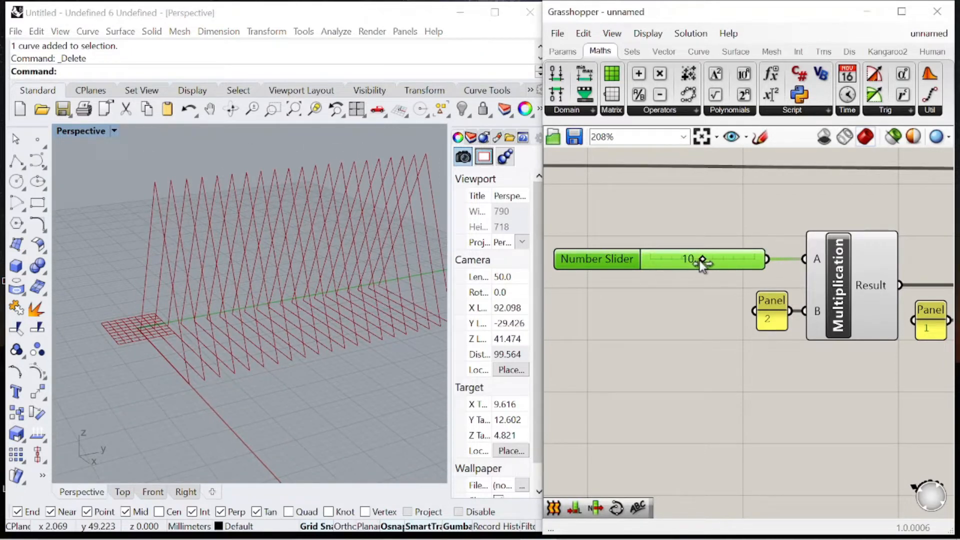
Step: Lower the number slider feeding input A of Multiplication to shorten the array of triangles
{"action": "scroll", "coordinate": [276, 296], "scroll_direction": "down", "scroll_amount": 2}
{"action": "left_click_drag", "start_coordinate": [704, 260], "coordinate": [691, 260]}
{"action": "right_click_drag", "start_coordinate": [240, 292], "coordinate": [276, 286]}
{"action": "scroll", "coordinate": [734, 251], "scroll_direction": "down", "scroll_amount": 10}
{"action": "scroll", "coordinate": [826, 227], "scroll_direction": "up", "scroll_amount": 6}
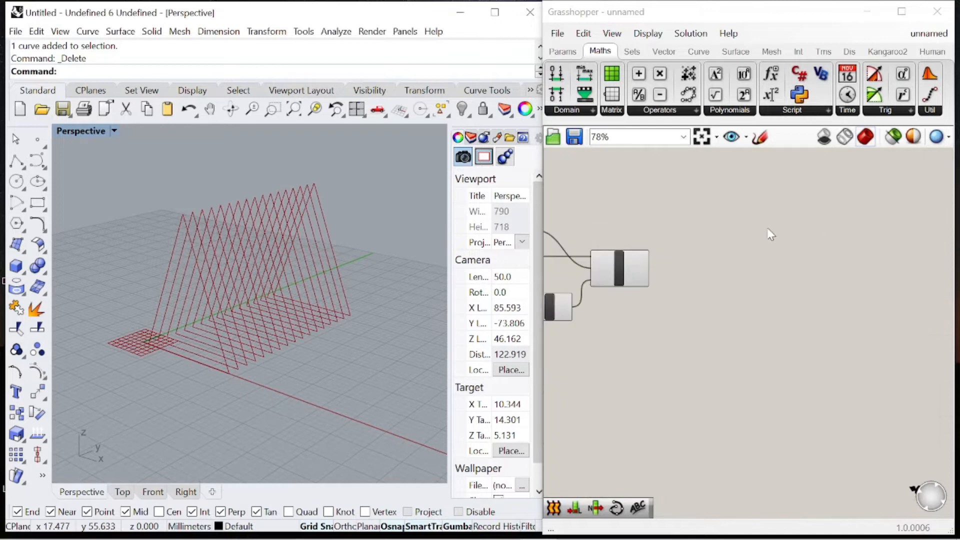
Step: Add a Deconstruct Brep component and connect the Linear Array's Geometry output to its Brep input
{"action": "scroll", "coordinate": [682, 260], "scroll_direction": "up", "scroll_amount": 4}
{"action": "left_click", "coordinate": [588, 290]}
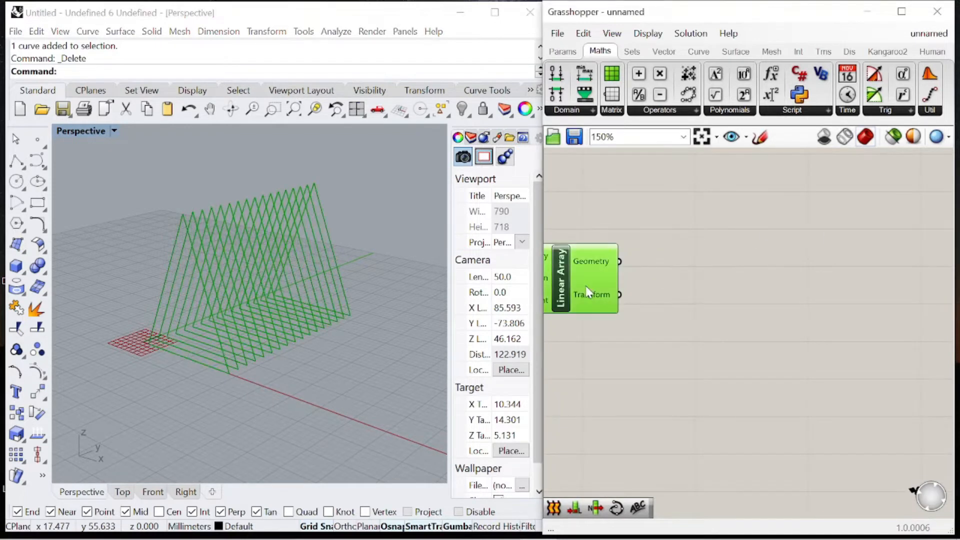
{"action": "left_click", "coordinate": [754, 330]}
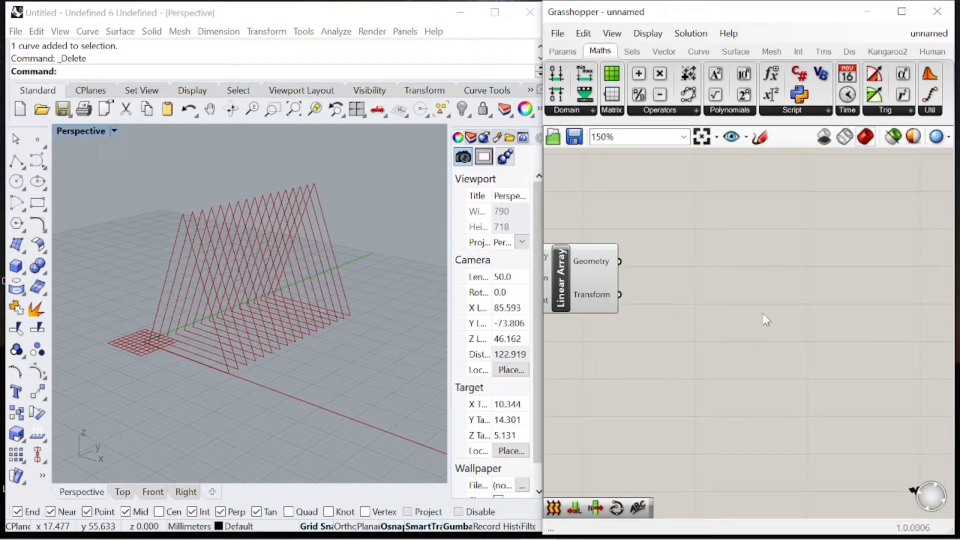
{"action": "scroll", "coordinate": [683, 263], "scroll_direction": "down", "scroll_amount": 3}
{"action": "scroll", "coordinate": [654, 274], "scroll_direction": "up", "scroll_amount": 2}
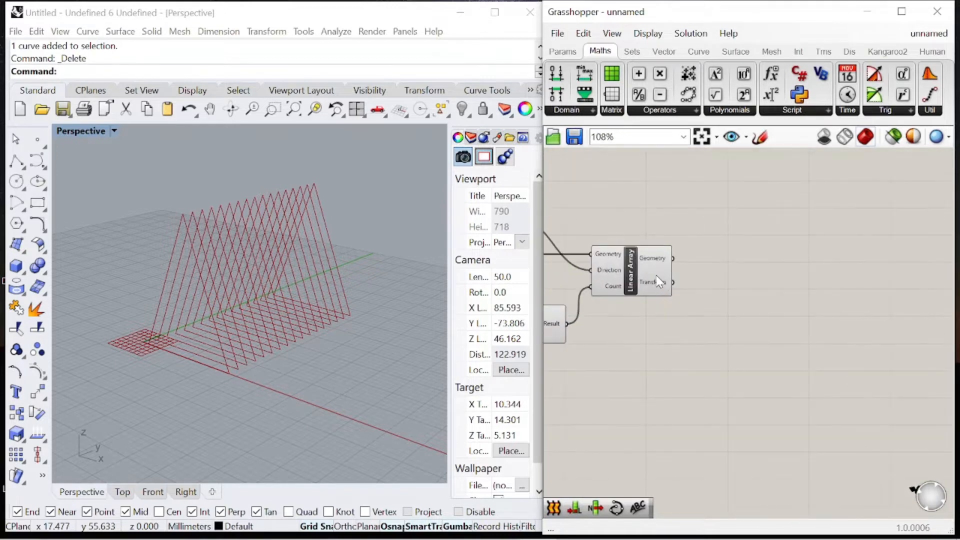
{"action": "left_click", "coordinate": [656, 275]}
{"action": "left_click", "coordinate": [754, 281]}
{"action": "double_click", "coordinate": [756, 281]}
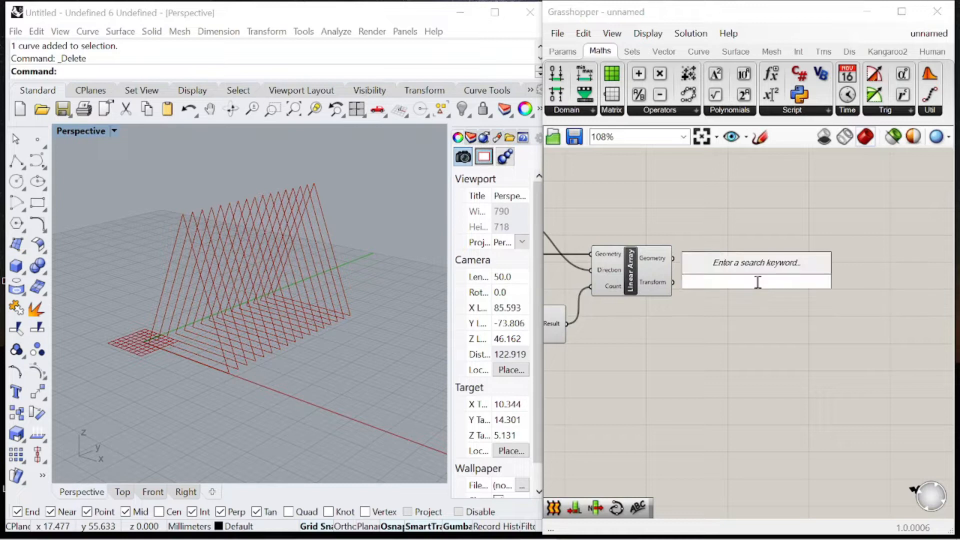
{"action": "type", "text": "deconstruct"}
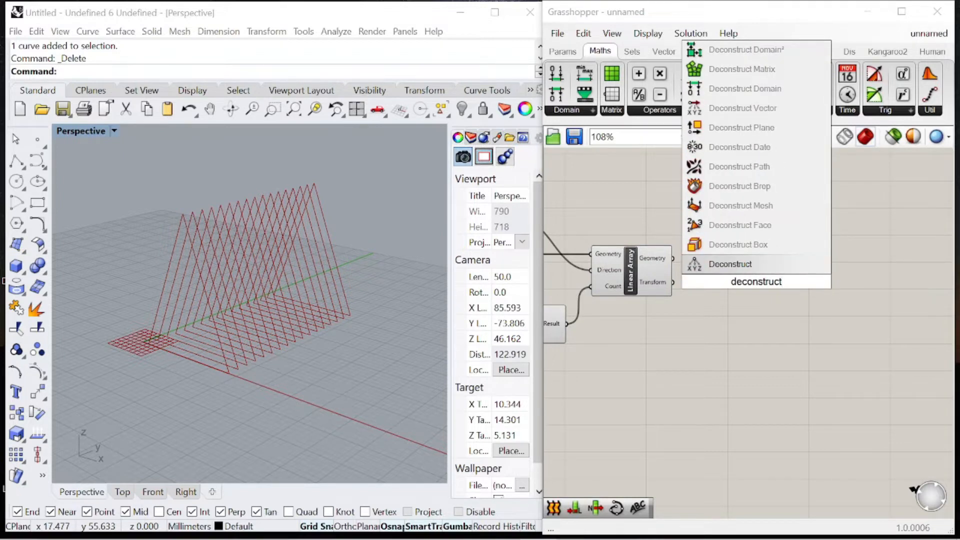
{"action": "left_click", "coordinate": [735, 186]}
{"action": "left_click_drag", "start_coordinate": [673, 258], "coordinate": [761, 241]}
{"action": "left_click", "coordinate": [751, 284]}
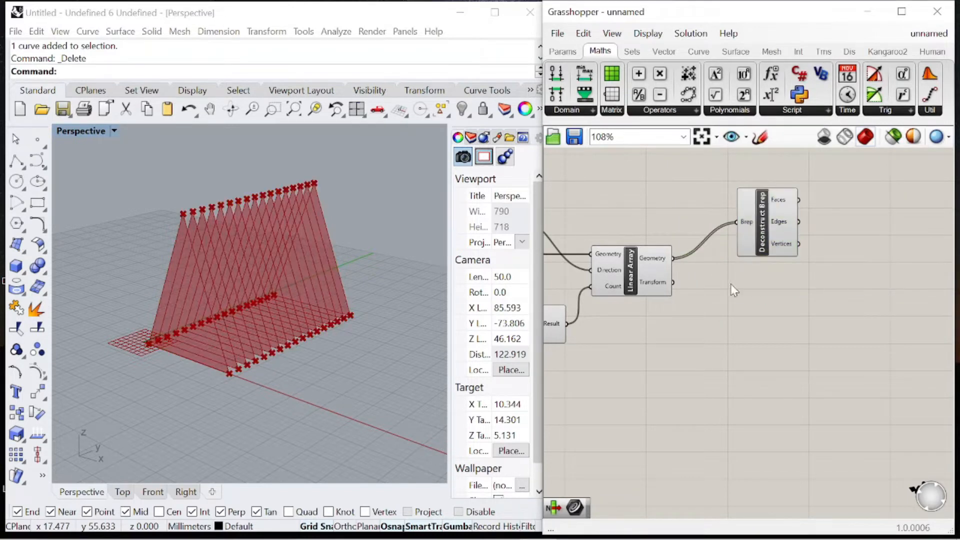
Step: Turn off the preview of the Linear Array component
{"action": "left_click", "coordinate": [645, 265]}
{"action": "right_click", "coordinate": [629, 212]}
{"action": "left_click", "coordinate": [654, 233]}
{"action": "left_click", "coordinate": [654, 221]}
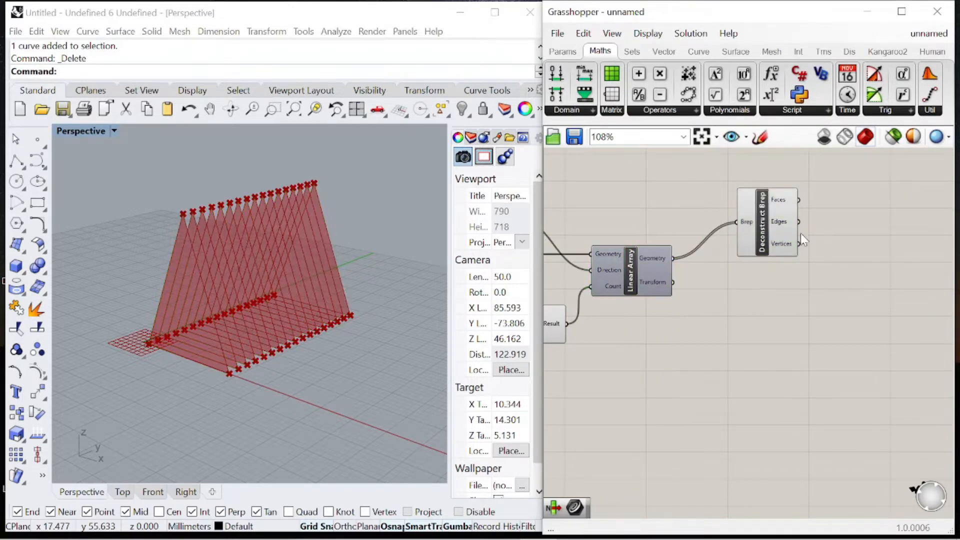
Step: Add a List Item component beside Deconstruct Brep and connect the Edges output to its List input
{"action": "double_click", "coordinate": [875, 272]}
{"action": "type", "text": "lis"}
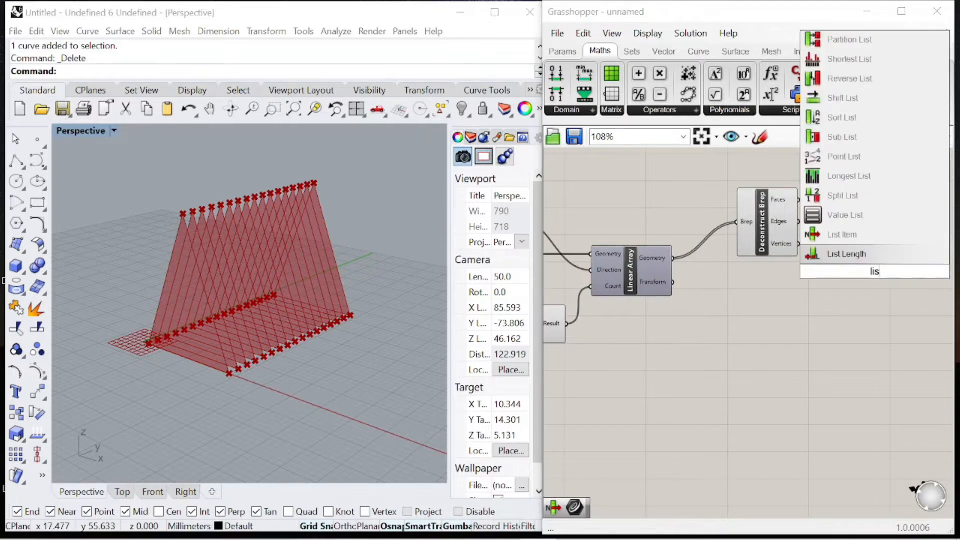
{"action": "type", "text": "t item"}
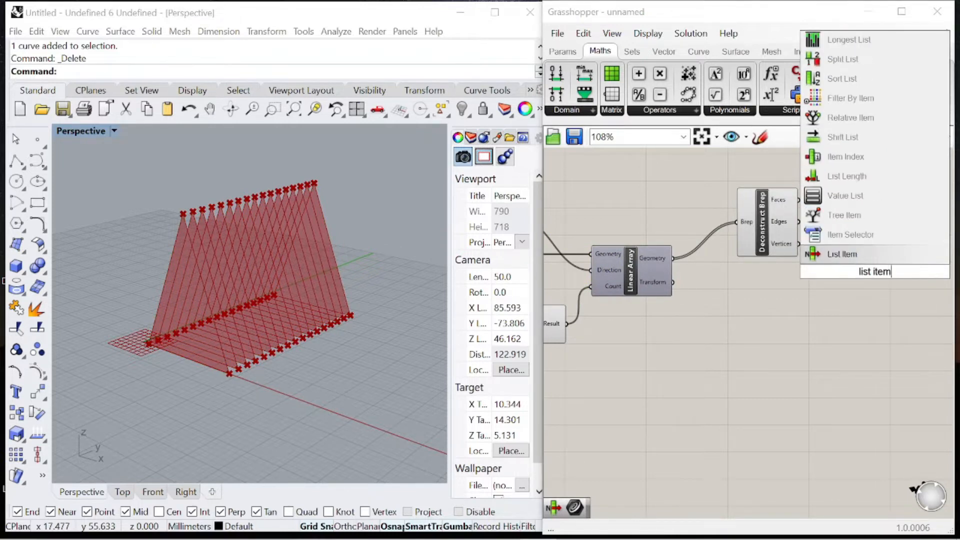
{"action": "key", "text": "Return"}
{"action": "left_click_drag", "start_coordinate": [820, 248], "coordinate": [867, 245]}
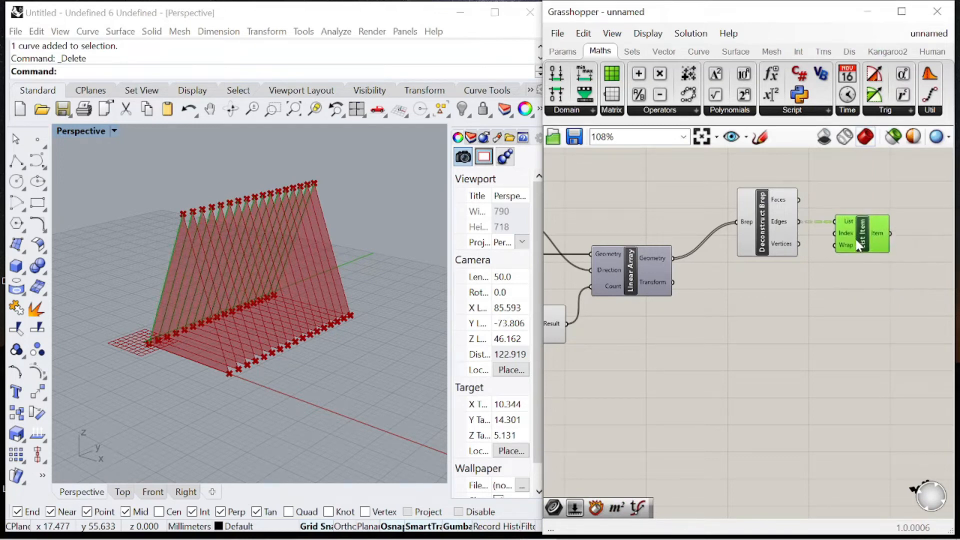
Step: Flatten the Item output of List Item and check which triangle edges it picks out in the model
{"action": "right_click", "coordinate": [880, 233]}
{"action": "left_click", "coordinate": [870, 287]}
{"action": "left_click", "coordinate": [849, 301]}
{"action": "scroll", "coordinate": [732, 254], "scroll_direction": "down", "scroll_amount": 5}
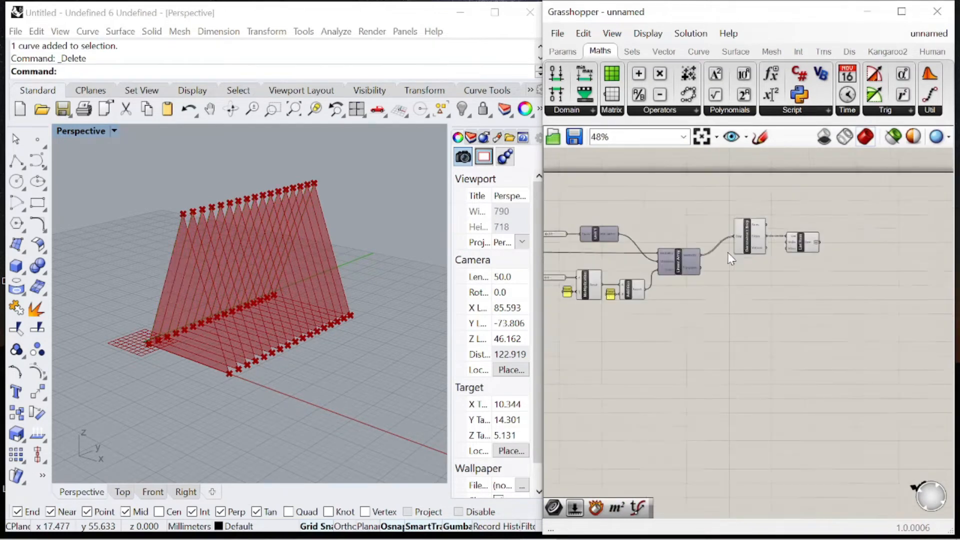
{"action": "scroll", "coordinate": [832, 236], "scroll_direction": "up", "scroll_amount": 6}
{"action": "double_click", "coordinate": [832, 264]}
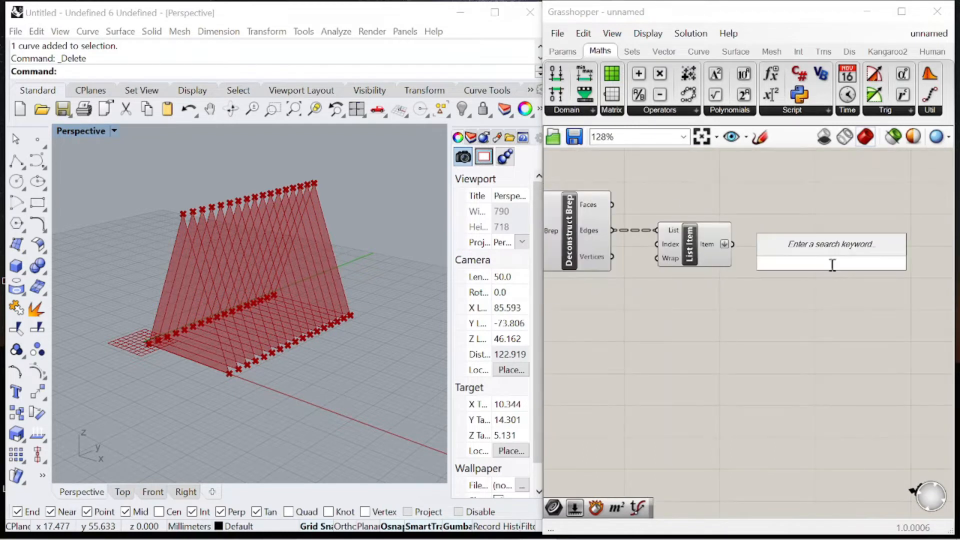
{"action": "left_click", "coordinate": [695, 245]}
{"action": "right_click_drag", "start_coordinate": [310, 295], "coordinate": [417, 306]}
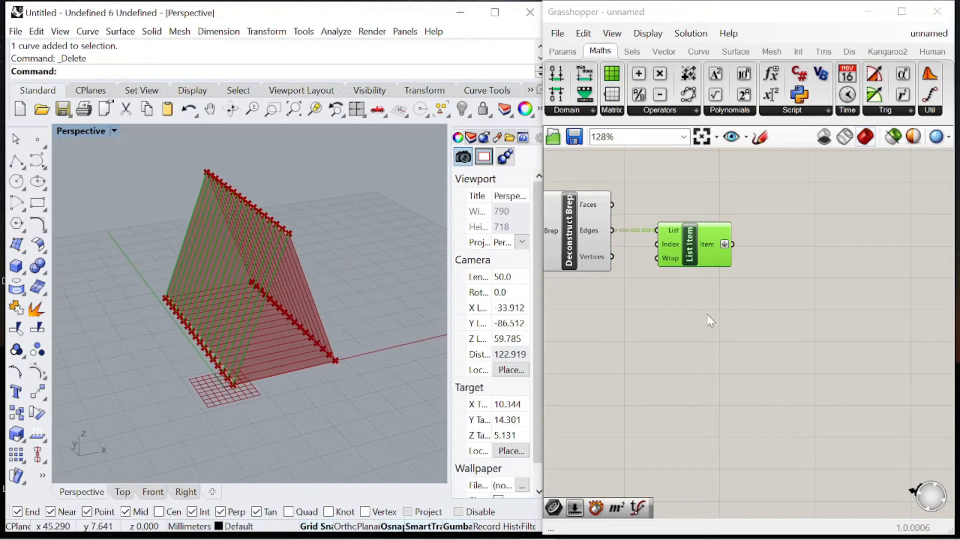
Step: Add a Dispatch component after List Item and connect the flattened Item output to its List input
{"action": "double_click", "coordinate": [806, 278]}
{"action": "type", "text": "dispatch"}
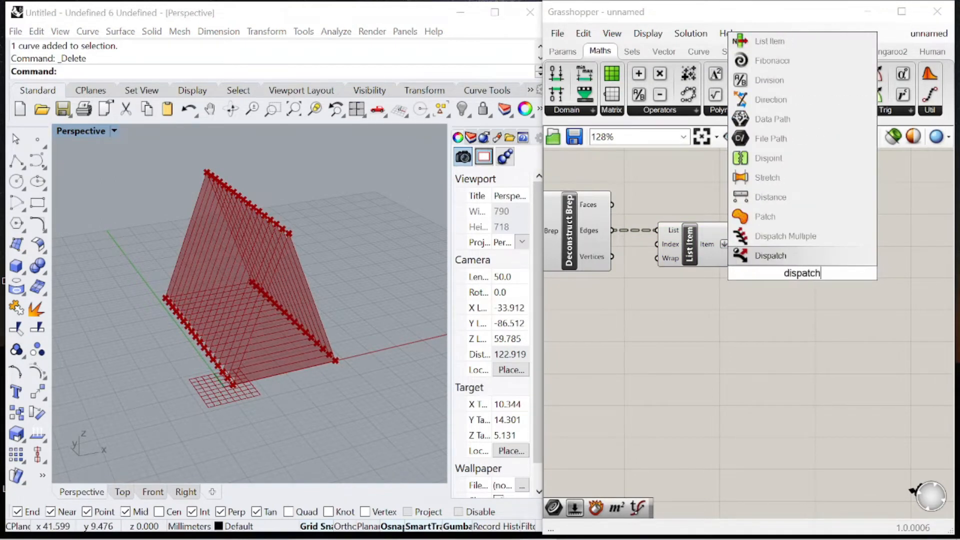
{"action": "key", "text": "Return"}
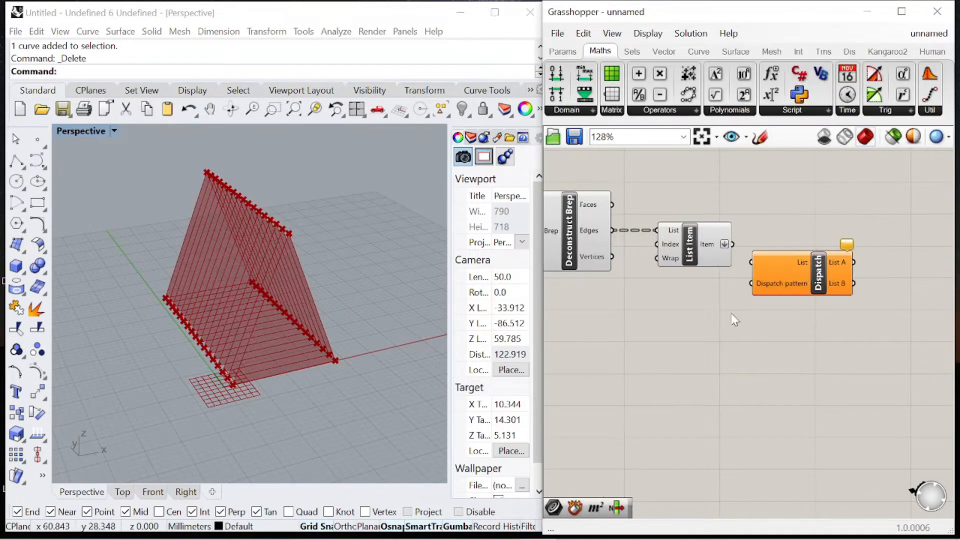
{"action": "left_click_drag", "start_coordinate": [731, 245], "coordinate": [820, 267]}
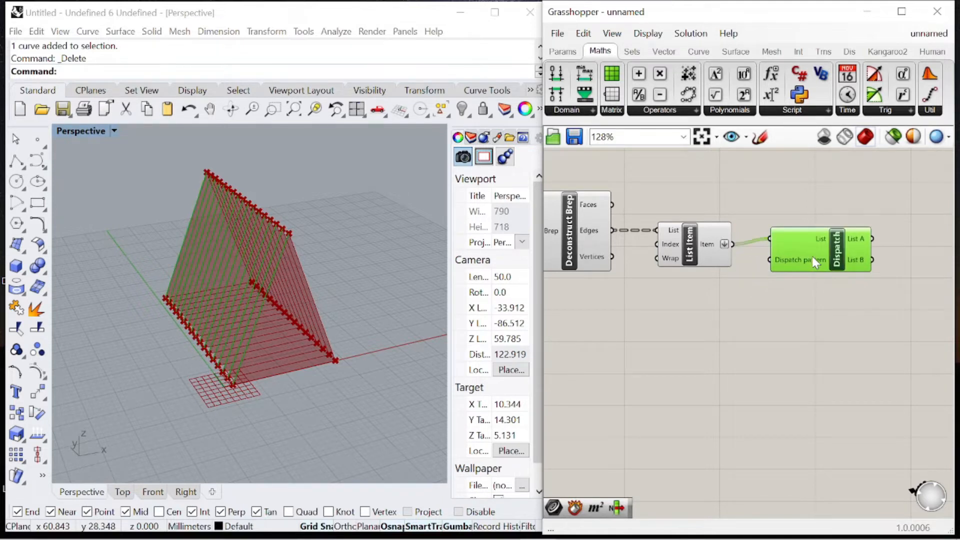
{"action": "left_click", "coordinate": [795, 168]}
{"action": "left_click", "coordinate": [843, 255]}
{"action": "left_click", "coordinate": [828, 321]}
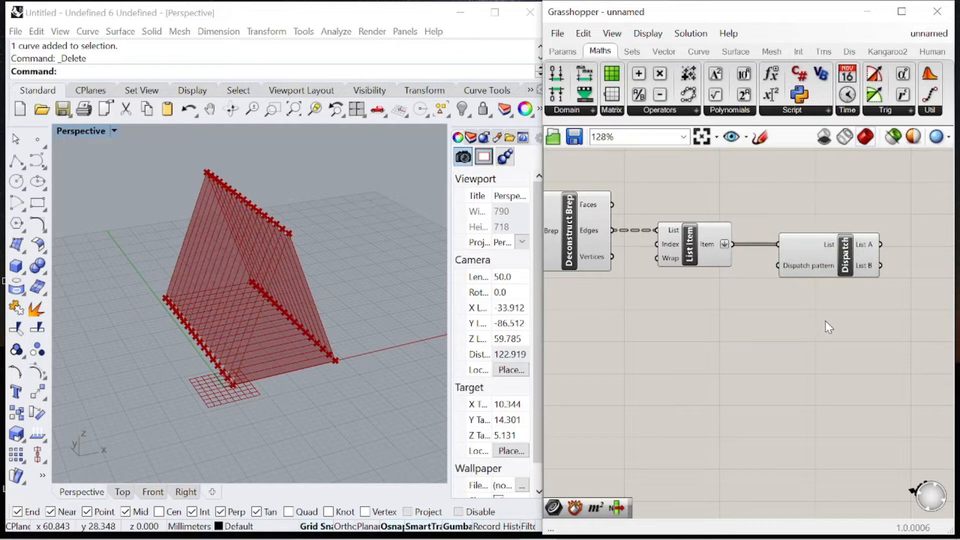
Step: Add a Scale component and connect List B of Dispatch to its Geometry input
{"action": "scroll", "coordinate": [811, 322], "scroll_direction": "down", "scroll_amount": 3}
{"action": "scroll", "coordinate": [825, 295], "scroll_direction": "up", "scroll_amount": 5}
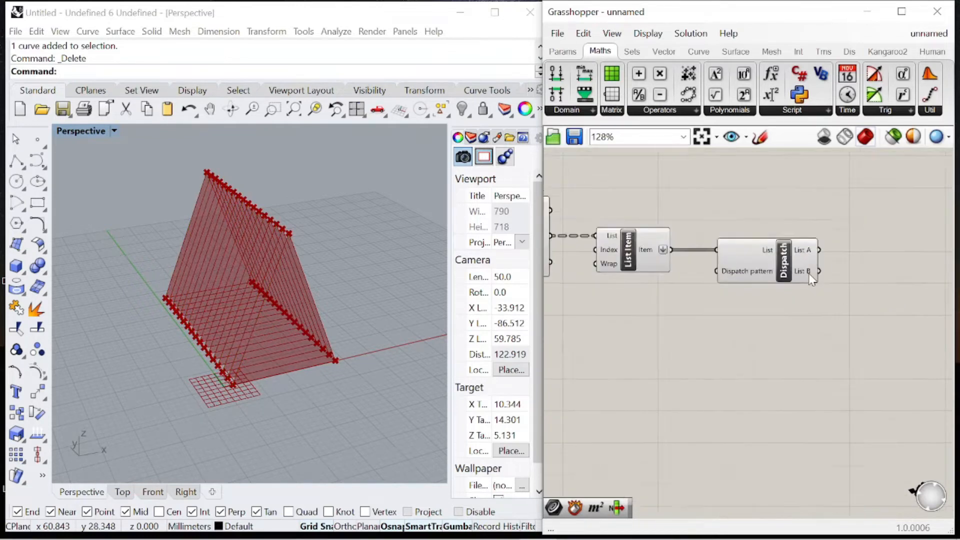
{"action": "double_click", "coordinate": [793, 373]}
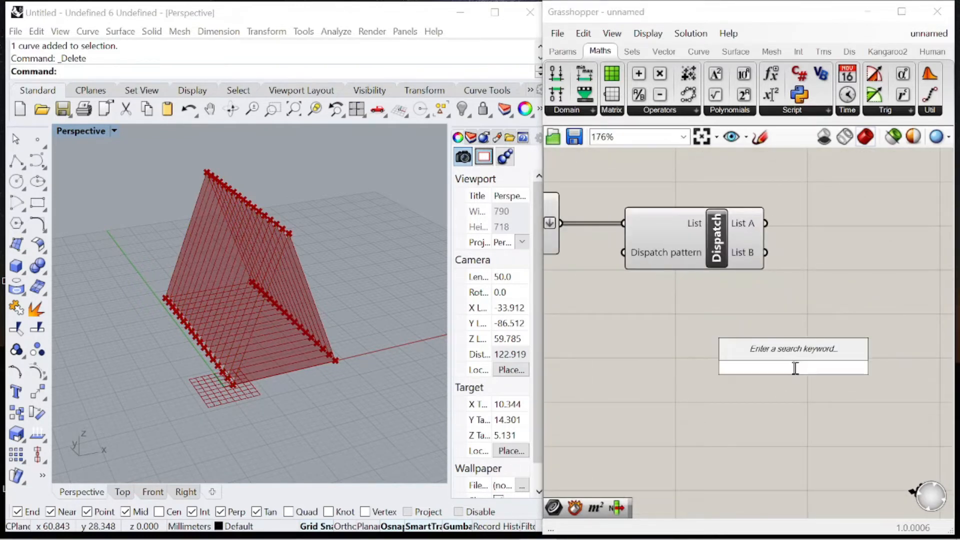
{"action": "type", "text": "scale"}
{"action": "left_click", "coordinate": [773, 352]}
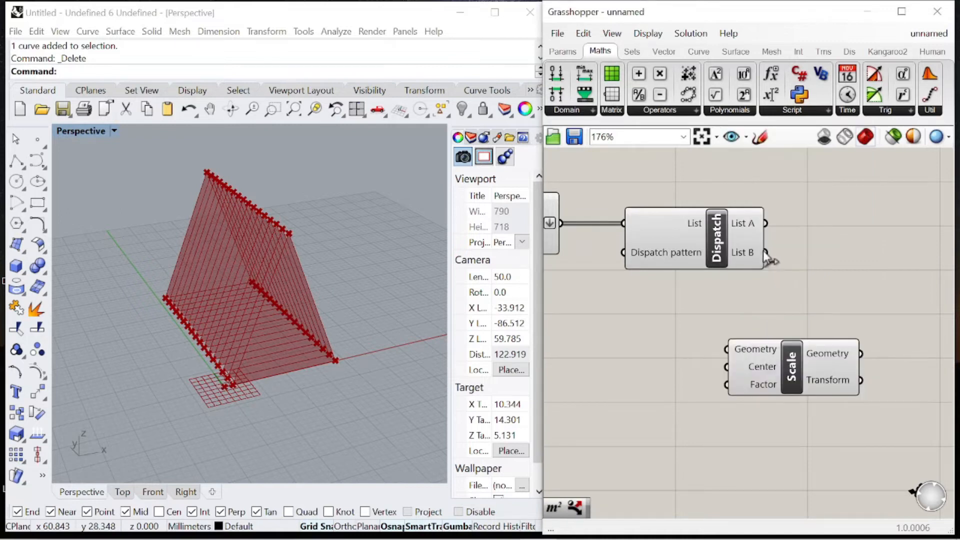
{"action": "left_click_drag", "start_coordinate": [746, 303], "coordinate": [728, 349]}
{"action": "left_click_drag", "start_coordinate": [774, 375], "coordinate": [861, 354]}
{"action": "right_click_drag", "start_coordinate": [223, 322], "coordinate": [300, 327]}
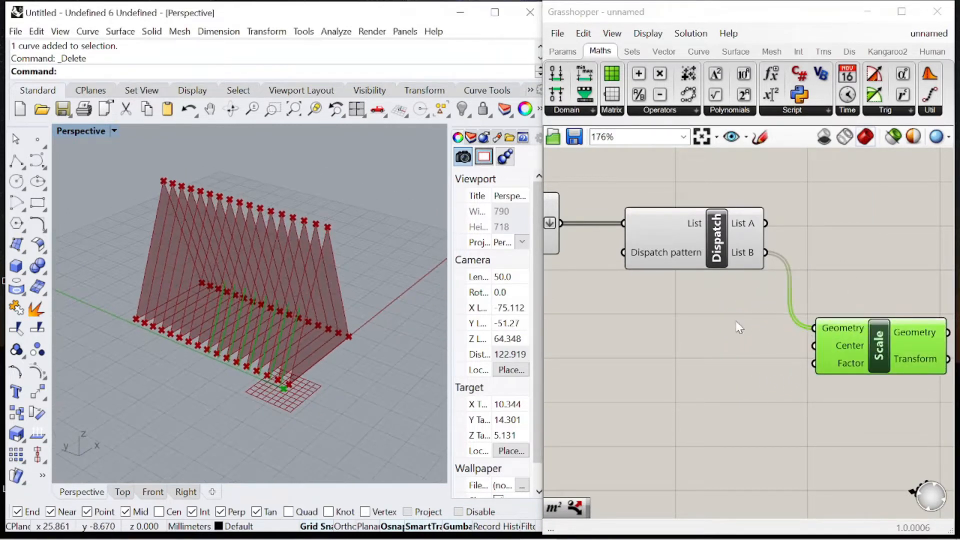
Step: Add a second Dispatch below Deconstruct Brep and connect the Linear Array's Geometry output to its List input
{"action": "scroll", "coordinate": [886, 238], "scroll_direction": "down", "scroll_amount": 4}
{"action": "scroll", "coordinate": [723, 274], "scroll_direction": "up", "scroll_amount": 3}
{"action": "double_click", "coordinate": [654, 331]}
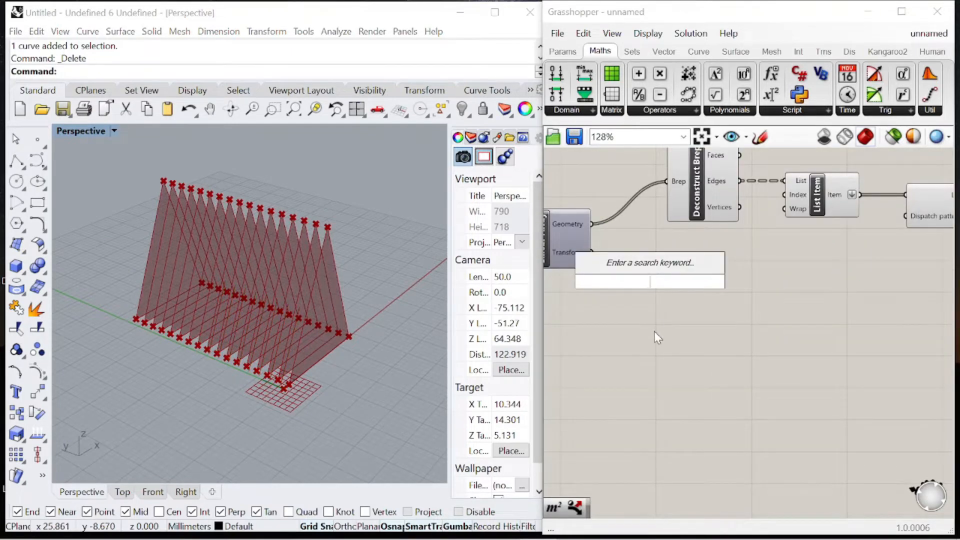
{"action": "type", "text": "dispatch"}
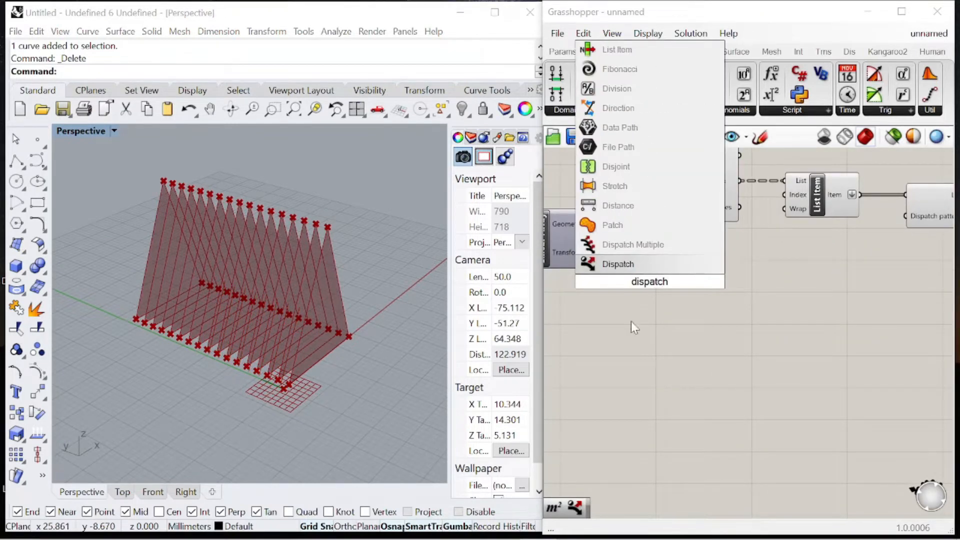
{"action": "left_click", "coordinate": [638, 268]}
{"action": "left_click_drag", "start_coordinate": [591, 226], "coordinate": [599, 271]}
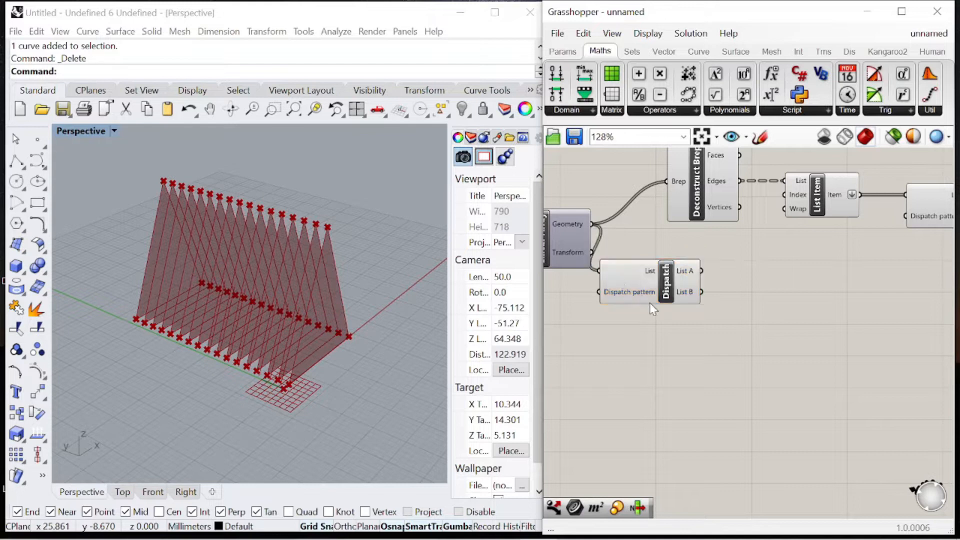
{"action": "left_click_drag", "start_coordinate": [643, 301], "coordinate": [701, 335]}
{"action": "left_click", "coordinate": [736, 399]}
{"action": "left_click", "coordinate": [711, 328]}
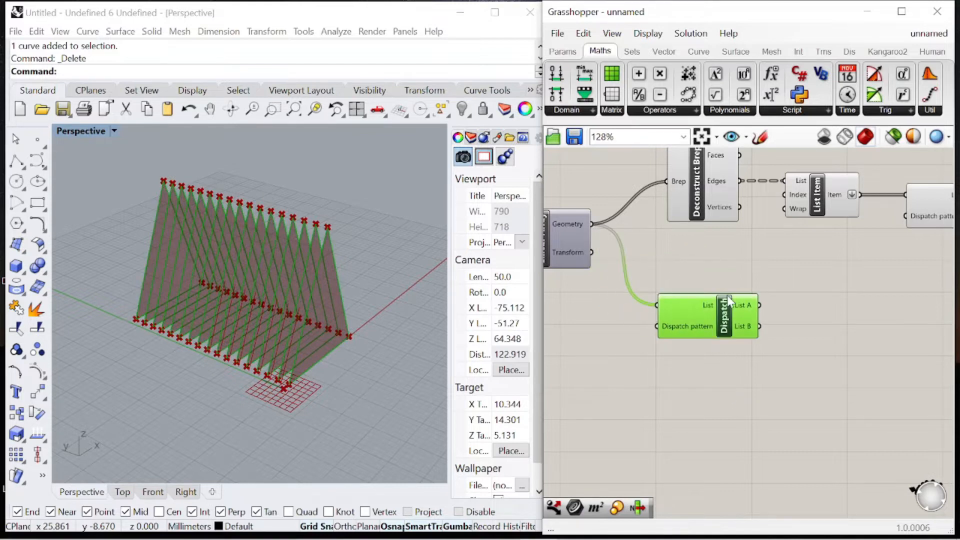
Step: Add a Curve parameter and connect List B of the second Dispatch to it
{"action": "double_click", "coordinate": [744, 401]}
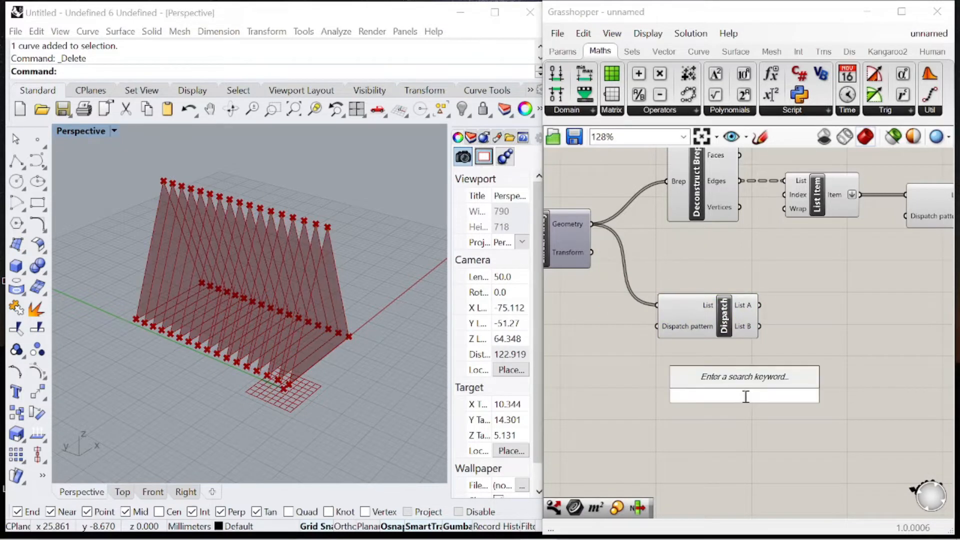
{"action": "type", "text": "curve"}
{"action": "key", "text": "Return"}
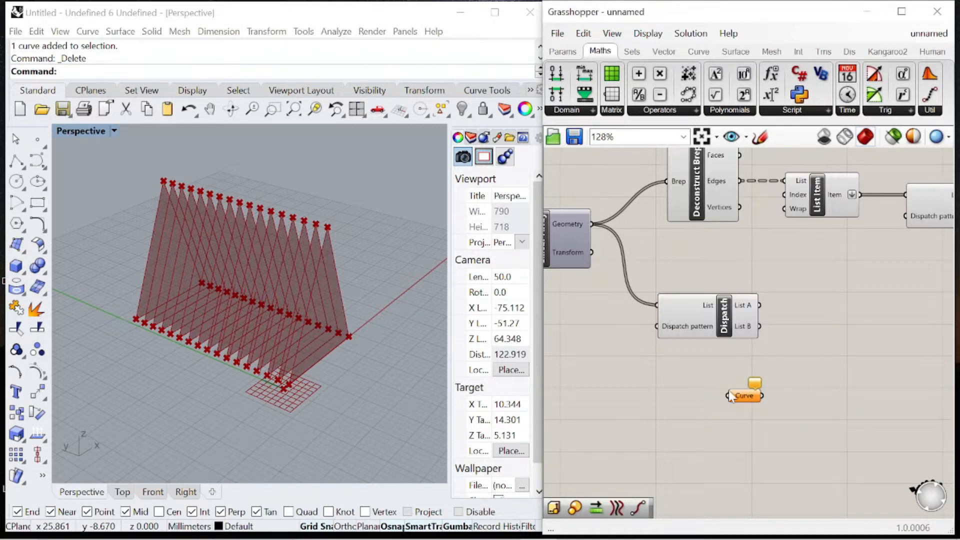
{"action": "left_click_drag", "start_coordinate": [739, 397], "coordinate": [805, 343]}
{"action": "right_click_drag", "start_coordinate": [407, 323], "coordinate": [380, 305]}
Step: Turn off the previews of the second Dispatch, Deconstruct Brep and List Item components
{"action": "left_click", "coordinate": [733, 327]}
{"action": "right_click", "coordinate": [697, 253]}
{"action": "left_click", "coordinate": [731, 277]}
{"action": "left_click", "coordinate": [720, 271]}
{"action": "scroll", "coordinate": [719, 270], "scroll_direction": "down", "scroll_amount": 4}
{"action": "scroll", "coordinate": [727, 207], "scroll_direction": "up", "scroll_amount": 4}
{"action": "scroll", "coordinate": [741, 254], "scroll_direction": "down", "scroll_amount": 4}
{"action": "left_click_drag", "start_coordinate": [812, 279], "coordinate": [725, 195]}
{"action": "right_click", "coordinate": [742, 195]}
{"action": "left_click", "coordinate": [768, 216]}
{"action": "left_click", "coordinate": [773, 205]}
Step: Add an Area component and connect the Curve parameter holding every second triangle to its Geometry input
{"action": "scroll", "coordinate": [774, 345], "scroll_direction": "up", "scroll_amount": 3}
{"action": "left_click", "coordinate": [781, 313]}
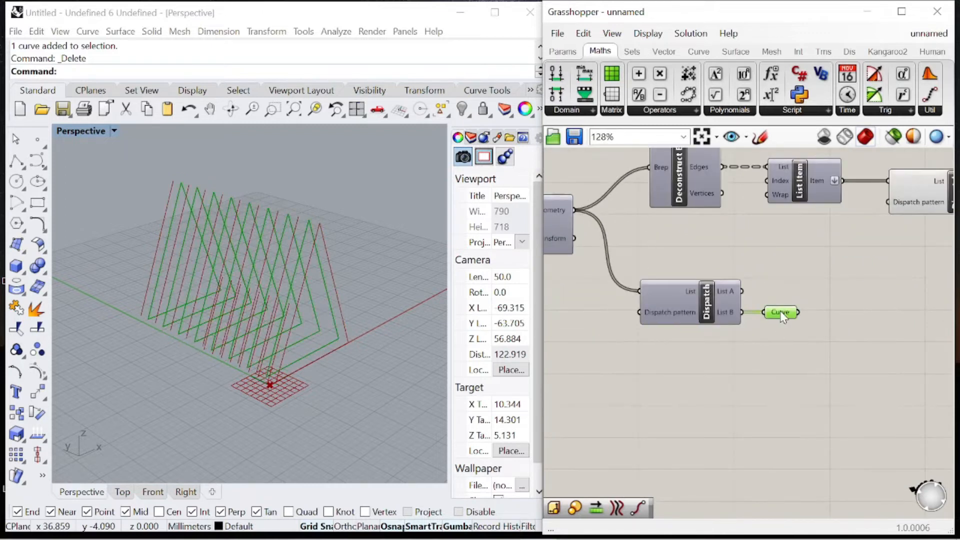
{"action": "right_click_drag", "start_coordinate": [290, 280], "coordinate": [299, 278]}
{"action": "scroll", "coordinate": [820, 345], "scroll_direction": "up", "scroll_amount": 1}
{"action": "right_click_drag", "start_coordinate": [835, 350], "coordinate": [760, 319]}
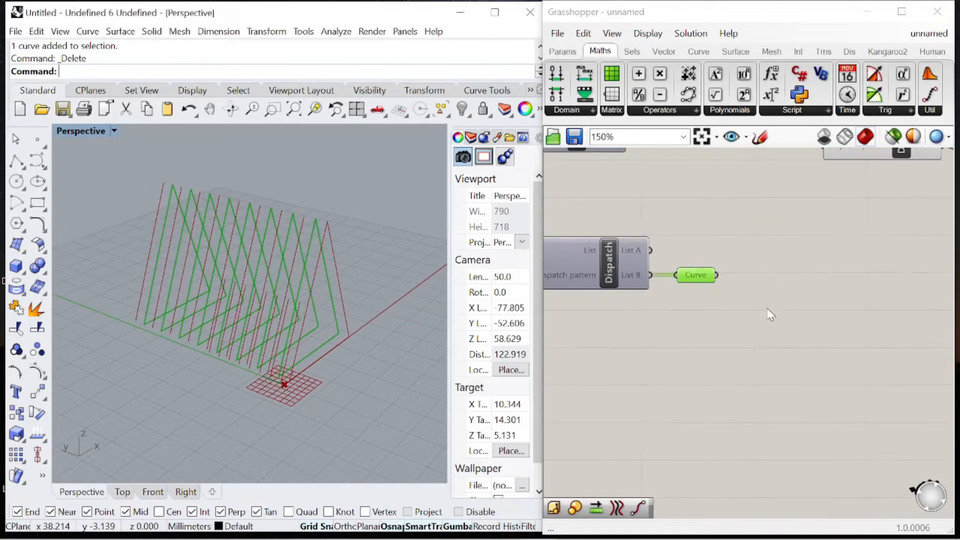
{"action": "double_click", "coordinate": [771, 304]}
{"action": "type", "text": "are"}
{"action": "left_click", "coordinate": [744, 283]}
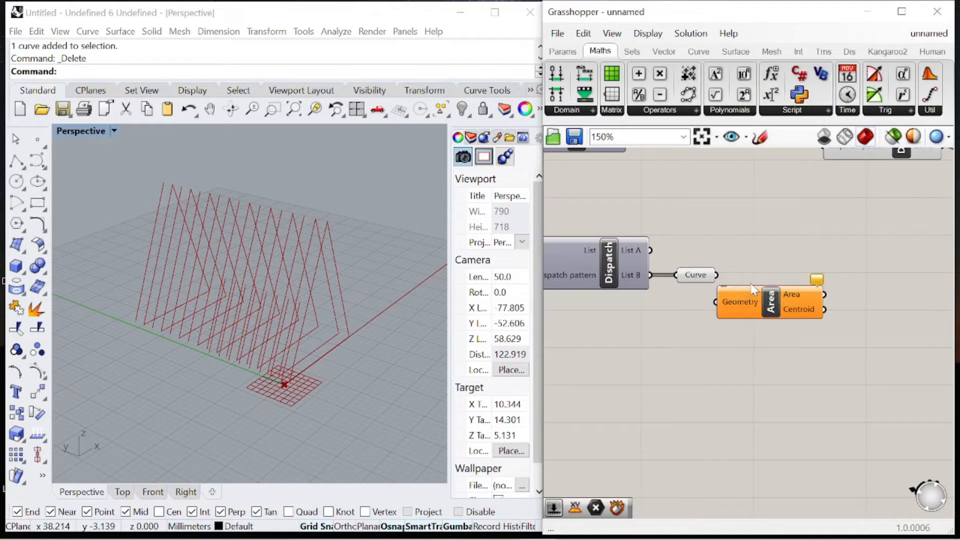
{"action": "left_click_drag", "start_coordinate": [717, 276], "coordinate": [757, 280]}
Step: Connect Area's Centroid output to the Center input of Scale and line up the Curve and Area components ahead of it
{"action": "right_click_drag", "start_coordinate": [757, 280], "coordinate": [632, 316]}
{"action": "scroll", "coordinate": [632, 316], "scroll_direction": "down", "scroll_amount": 1}
{"action": "scroll", "coordinate": [845, 265], "scroll_direction": "up", "scroll_amount": 1}
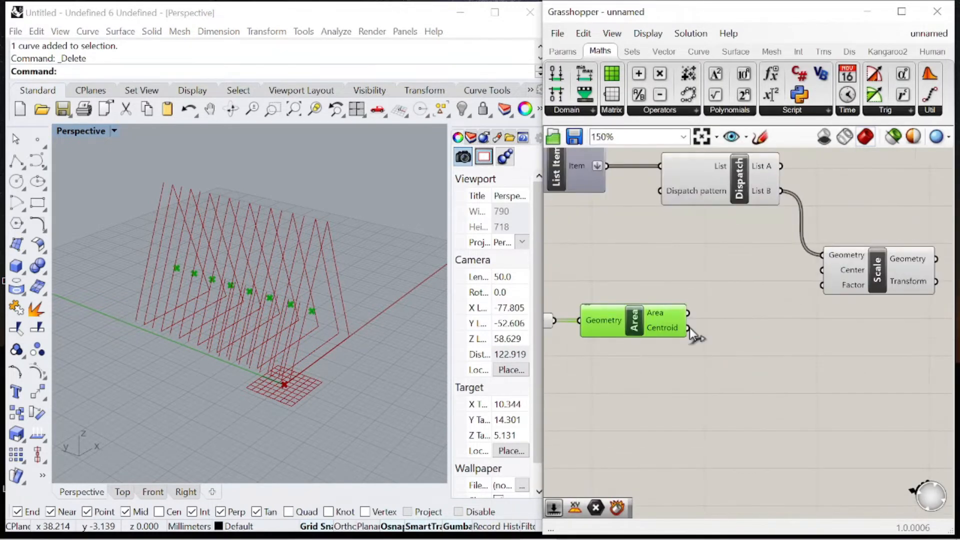
{"action": "scroll", "coordinate": [804, 289], "scroll_direction": "down", "scroll_amount": 4}
{"action": "left_click_drag", "start_coordinate": [715, 306], "coordinate": [762, 272]}
{"action": "scroll", "coordinate": [808, 291], "scroll_direction": "up", "scroll_amount": 4}
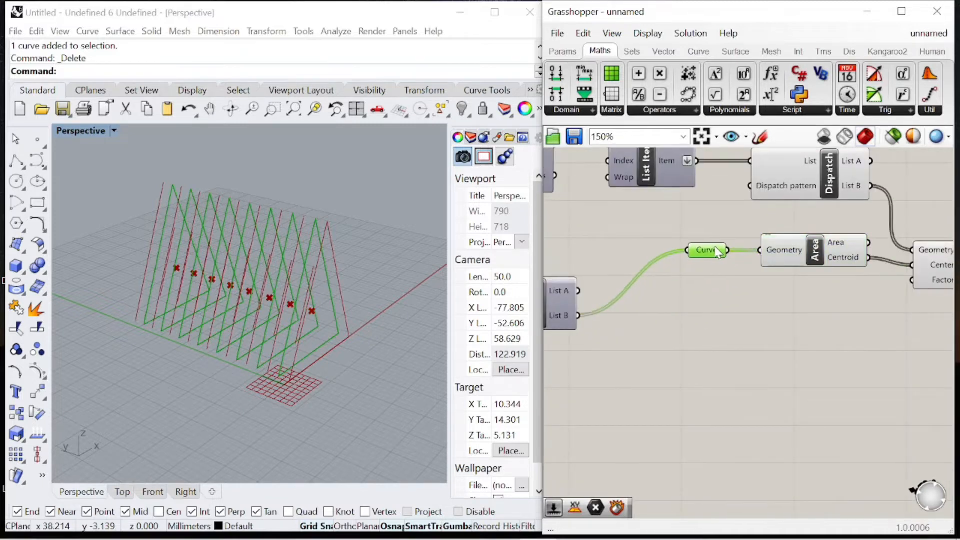
{"action": "scroll", "coordinate": [778, 266], "scroll_direction": "down", "scroll_amount": 1}
{"action": "right_click_drag", "start_coordinate": [778, 266], "coordinate": [857, 259]}
{"action": "left_click_drag", "start_coordinate": [643, 295], "coordinate": [630, 236]}
{"action": "scroll", "coordinate": [818, 301], "scroll_direction": "up", "scroll_amount": 1}
Step: Add a 0 to 1 number slider, connect it to Scale's Factor input and set it to 0.6
{"action": "double_click", "coordinate": [817, 300]}
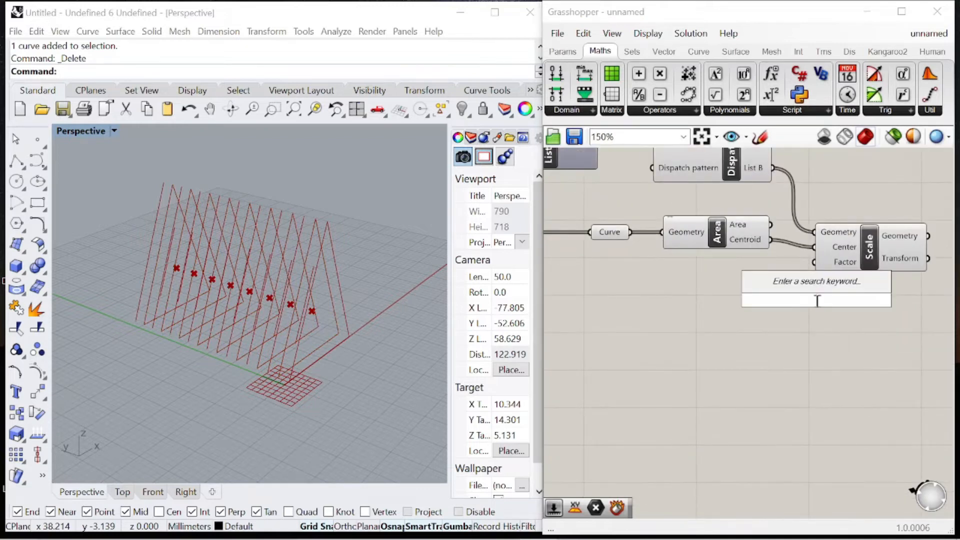
{"action": "type", "text": "0<1"}
{"action": "key", "text": "Return"}
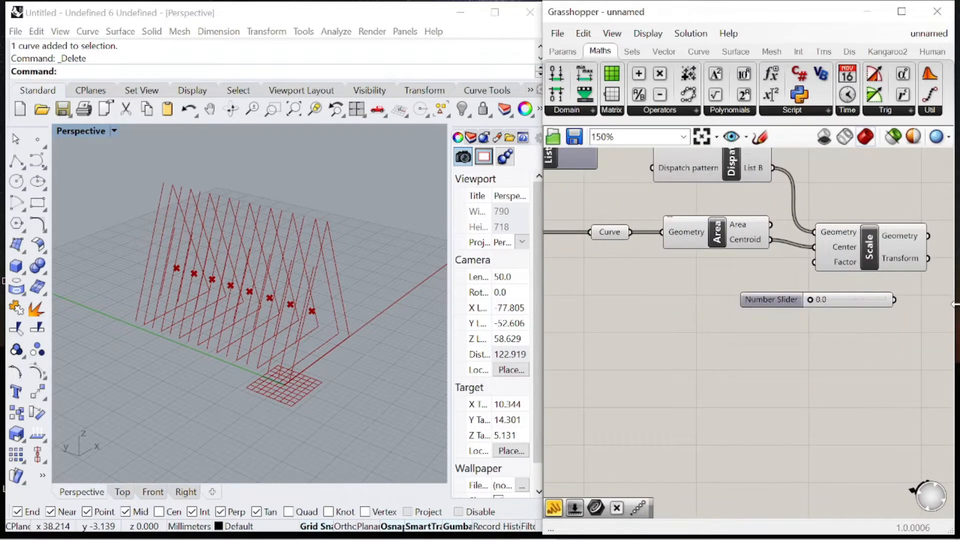
{"action": "left_click_drag", "start_coordinate": [833, 262], "coordinate": [830, 263]}
{"action": "left_click_drag", "start_coordinate": [780, 301], "coordinate": [738, 276]}
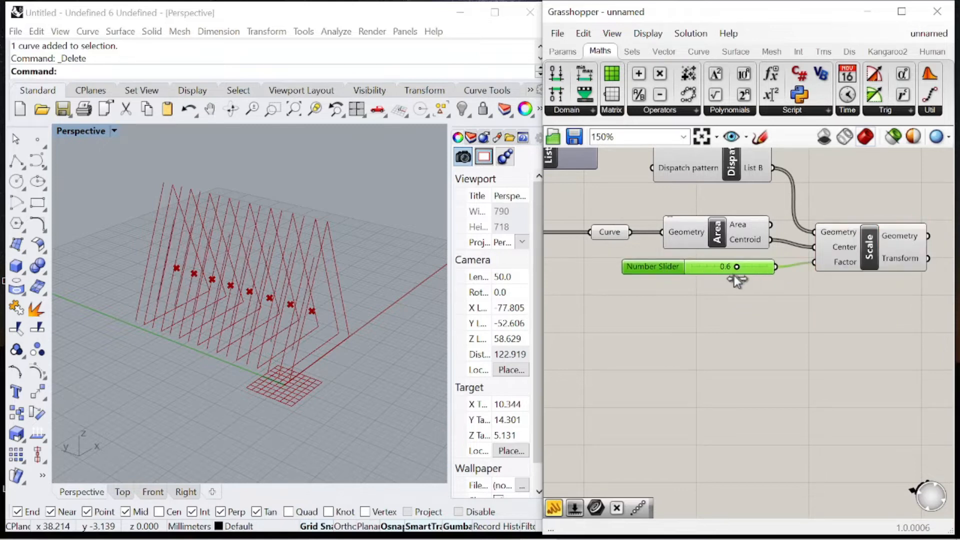
{"action": "scroll", "coordinate": [806, 245], "scroll_direction": "down", "scroll_amount": 3}
{"action": "scroll", "coordinate": [806, 245], "scroll_direction": "up", "scroll_amount": 2}
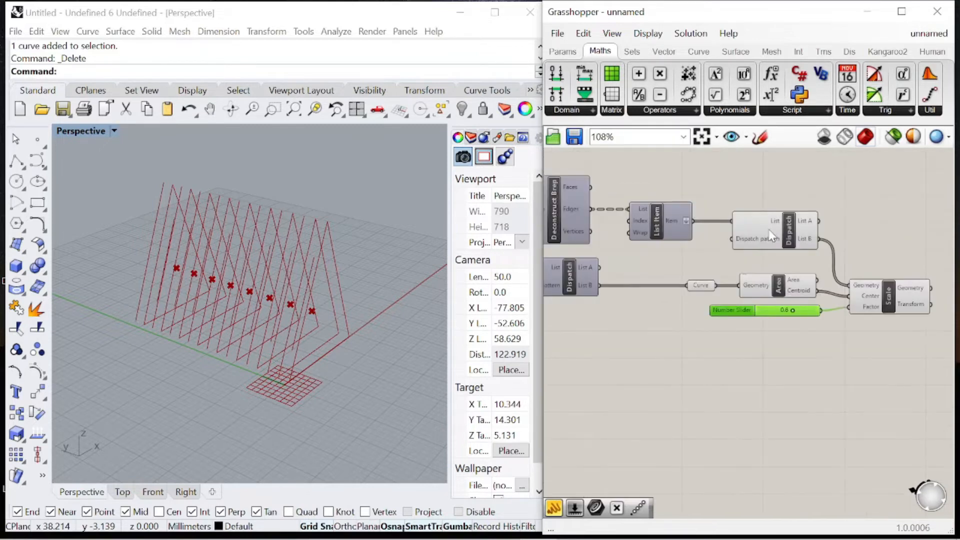
Step: Add a Curve parameter and connect List A of the Dispatch following List Item to it
{"action": "double_click", "coordinate": [838, 236]}
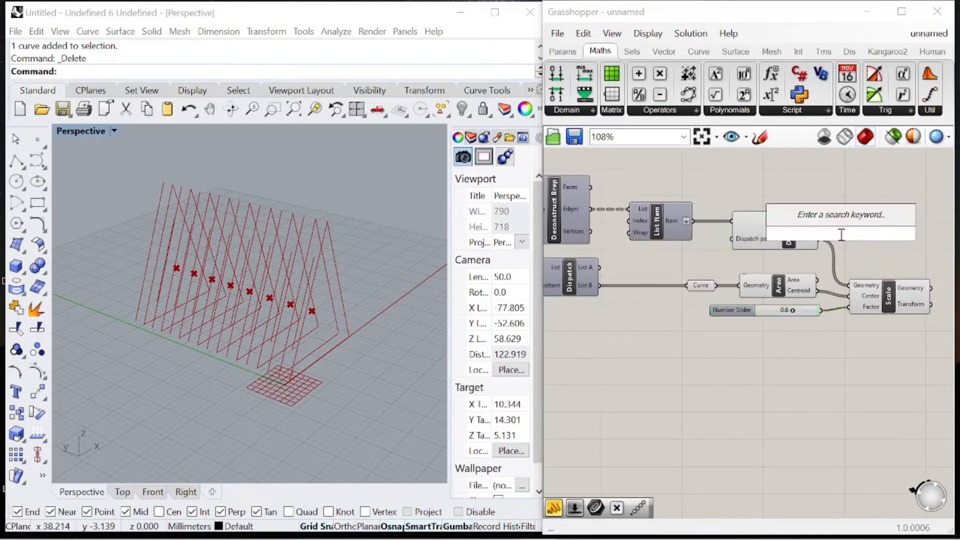
{"action": "type", "text": "curve"}
{"action": "key", "text": "Return"}
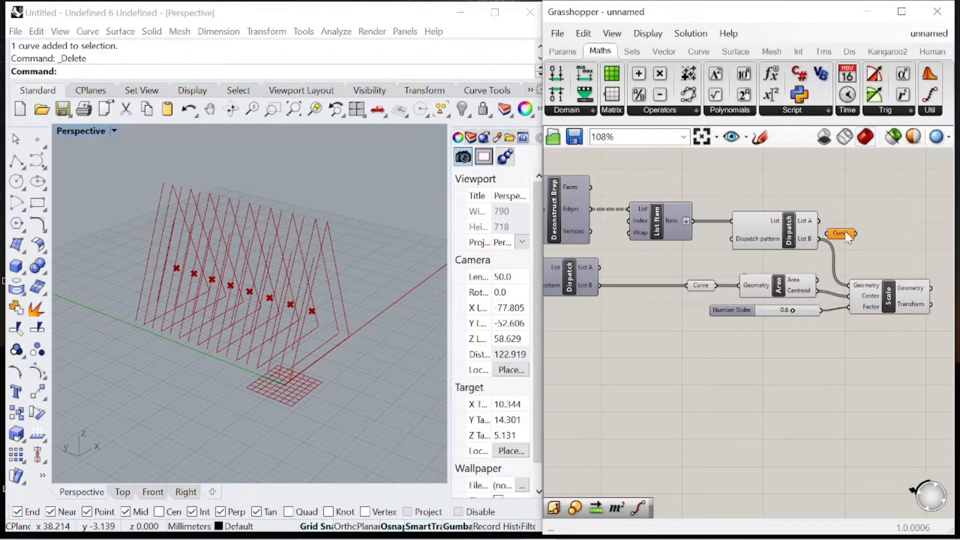
{"action": "left_click_drag", "start_coordinate": [842, 234], "coordinate": [866, 225]}
Step: Turn off the previews of the Dispatch feeding Scale and of the Curve and Area components ahead of Scale
{"action": "left_click", "coordinate": [775, 233]}
{"action": "middle_click", "coordinate": [754, 183]}
{"action": "left_click", "coordinate": [775, 203]}
{"action": "scroll", "coordinate": [852, 233], "scroll_direction": "down", "scroll_amount": 3}
{"action": "scroll", "coordinate": [802, 272], "scroll_direction": "up", "scroll_amount": 3}
{"action": "left_click_drag", "start_coordinate": [835, 230], "coordinate": [719, 253]}
{"action": "middle_click", "coordinate": [705, 243]}
{"action": "left_click", "coordinate": [727, 267]}
Step: Turn off the previews of the initial components that build and array the triangles
{"action": "right_click_drag", "start_coordinate": [228, 379], "coordinate": [155, 299]}
{"action": "scroll", "coordinate": [797, 248], "scroll_direction": "down", "scroll_amount": 5}
{"action": "scroll", "coordinate": [680, 247], "scroll_direction": "down", "scroll_amount": 2}
{"action": "left_click_drag", "start_coordinate": [742, 278], "coordinate": [620, 212]}
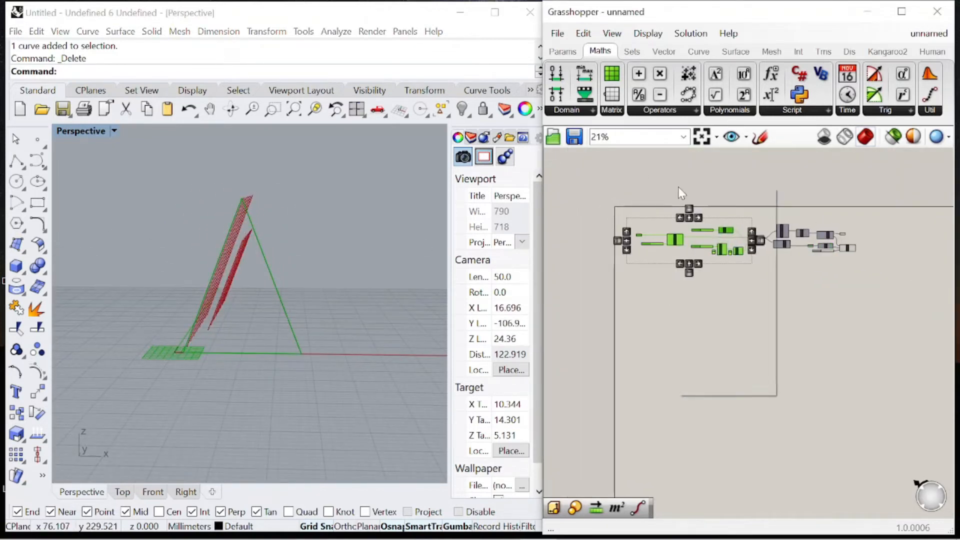
{"action": "left_click", "coordinate": [719, 210]}
{"action": "right_click_drag", "start_coordinate": [305, 246], "coordinate": [375, 280]}
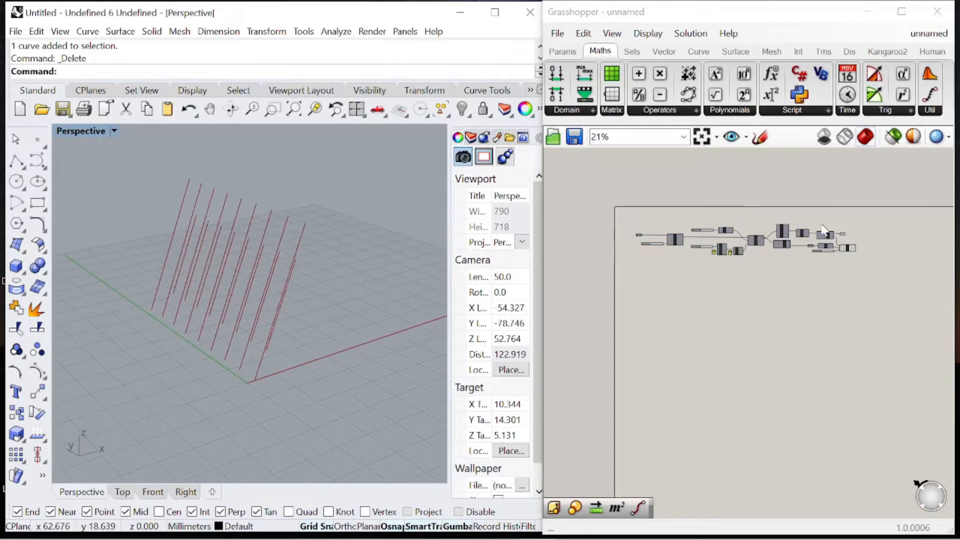
Step: Set the number slider driving Scale's Factor to 0.7
{"action": "scroll", "coordinate": [824, 231], "scroll_direction": "up", "scroll_amount": 10}
{"action": "left_click_drag", "start_coordinate": [784, 293], "coordinate": [767, 310]}
{"action": "right_click_drag", "start_coordinate": [240, 210], "coordinate": [231, 268]}
{"action": "left_click_drag", "start_coordinate": [768, 293], "coordinate": [803, 308]}
{"action": "mouse_move", "coordinate": [302, 294]}
{"action": "right_mouse_down"}
{"action": "mouse_move", "coordinate": [231, 298]}
{"action": "mouse_move", "coordinate": [275, 287]}
{"action": "mouse_move", "coordinate": [315, 297]}
{"action": "mouse_move", "coordinate": [305, 296]}
{"action": "right_mouse_up"}
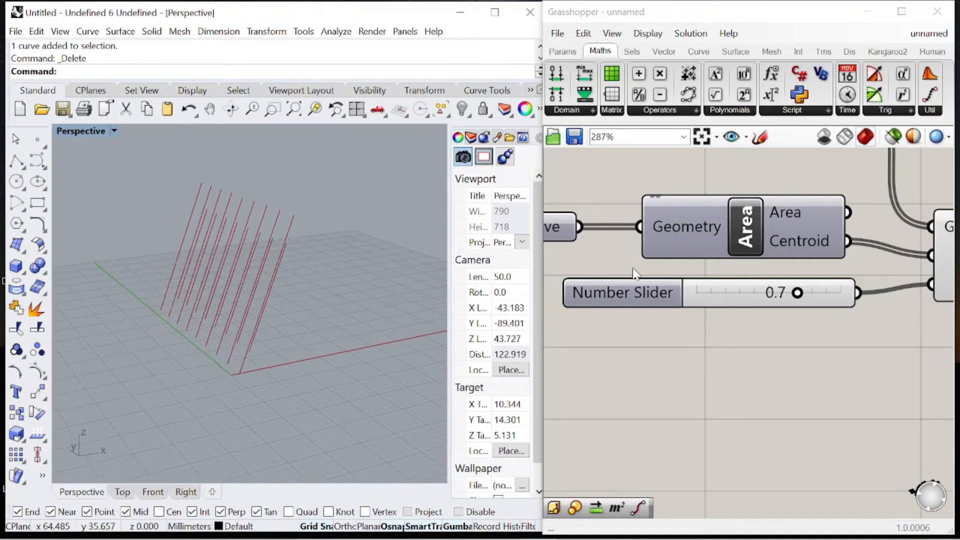
Step: Move the Curve parameter holding the unscaled edges further away from its Dispatch component
{"action": "scroll", "coordinate": [712, 200], "scroll_direction": "down", "scroll_amount": 5}
{"action": "scroll", "coordinate": [712, 196], "scroll_direction": "up", "scroll_amount": 4}
{"action": "left_click", "coordinate": [710, 203]}
{"action": "left_click_drag", "start_coordinate": [710, 205], "coordinate": [745, 199]}
{"action": "scroll", "coordinate": [725, 236], "scroll_direction": "down", "scroll_amount": 5}
{"action": "right_click_drag", "start_coordinate": [223, 296], "coordinate": [282, 299]}
{"action": "scroll", "coordinate": [803, 196], "scroll_direction": "down", "scroll_amount": 4}
{"action": "scroll", "coordinate": [785, 218], "scroll_direction": "up", "scroll_amount": 4}
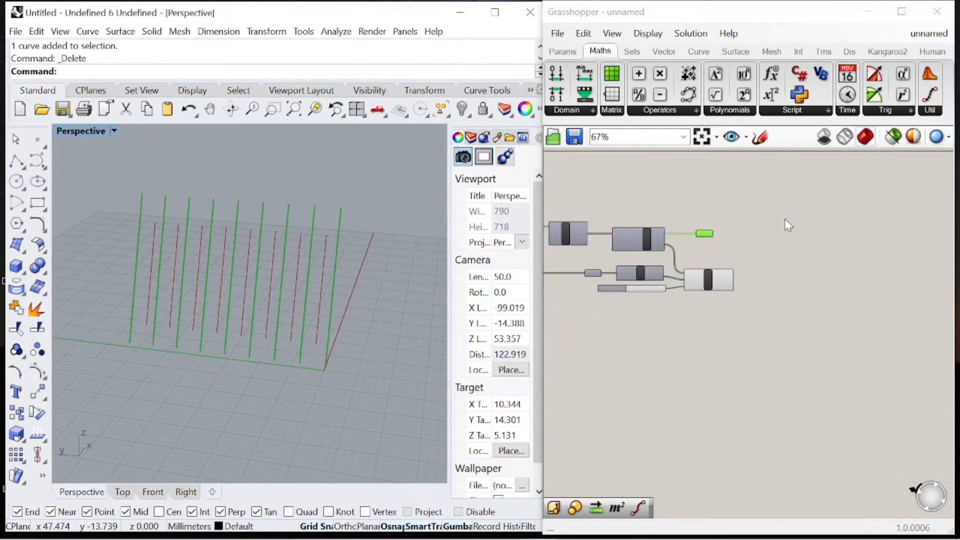
Step: Add an Evaluate Curve component, connect the List A Curve parameter to its Curve input and reparameterize that input
{"action": "double_click", "coordinate": [790, 229]}
{"action": "type", "text": "evaluate"}
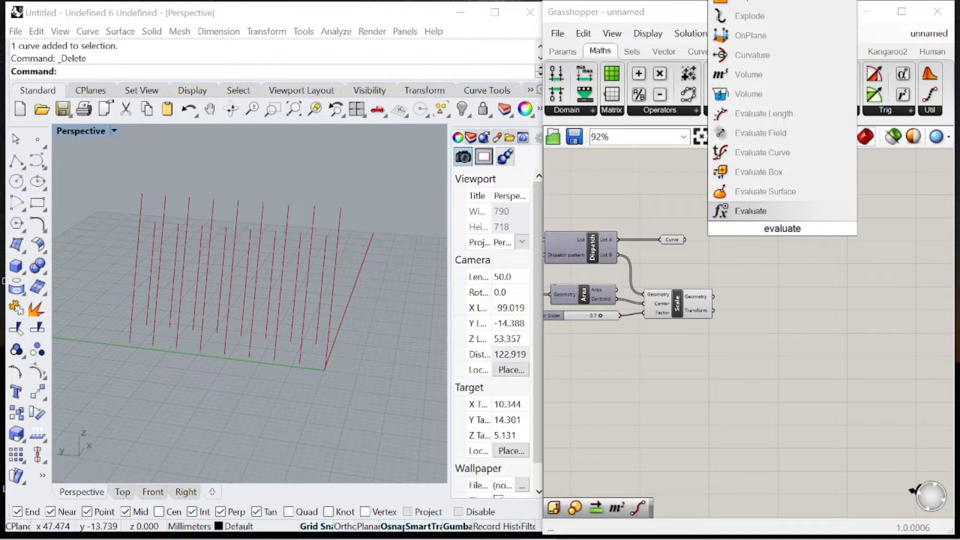
{"action": "type", "text": " curve"}
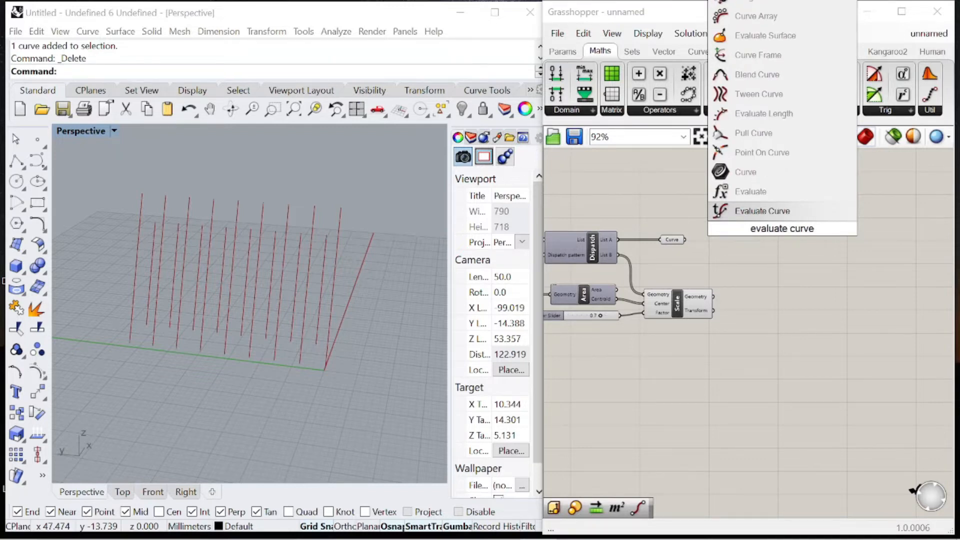
{"action": "left_click", "coordinate": [758, 216]}
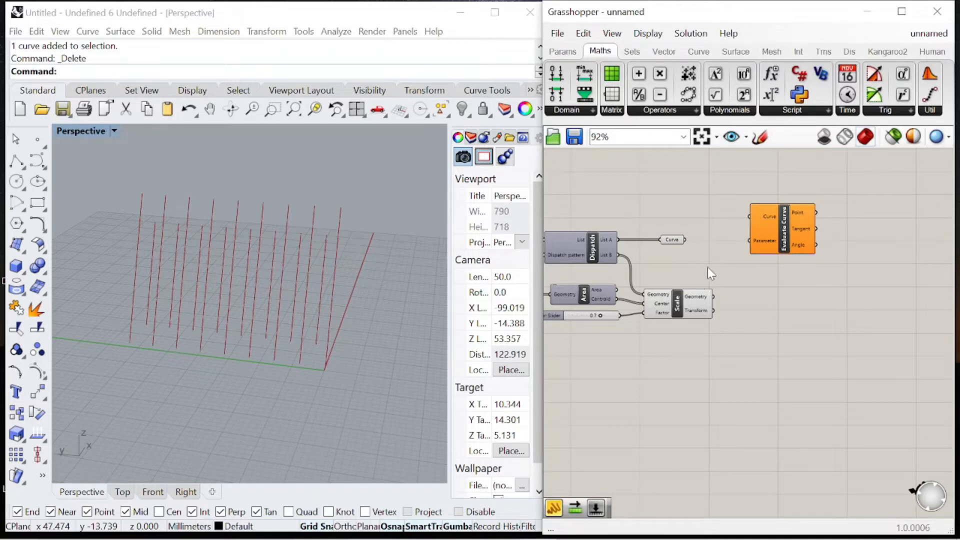
{"action": "left_click_drag", "start_coordinate": [686, 240], "coordinate": [751, 216]}
{"action": "left_click_drag", "start_coordinate": [803, 235], "coordinate": [832, 251]}
{"action": "right_click", "coordinate": [801, 236]}
{"action": "left_click", "coordinate": [833, 372]}
Step: Add a panel containing 0.5 and connect it to Evaluate Curve's Parameter input
{"action": "scroll", "coordinate": [756, 221], "scroll_direction": "up", "scroll_amount": 3}
{"action": "double_click", "coordinate": [725, 284]}
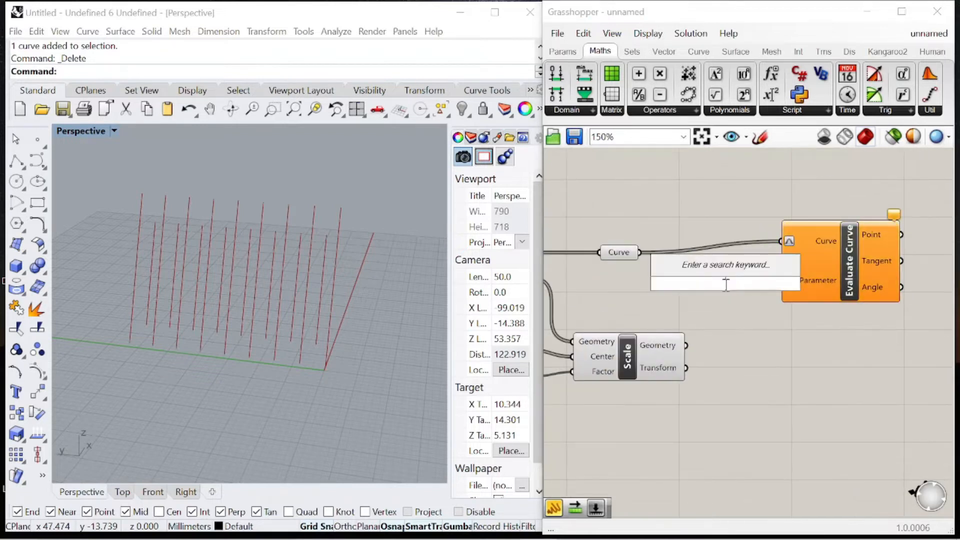
{"action": "type", "text": "\"0.5"}
{"action": "key", "text": "Return"}
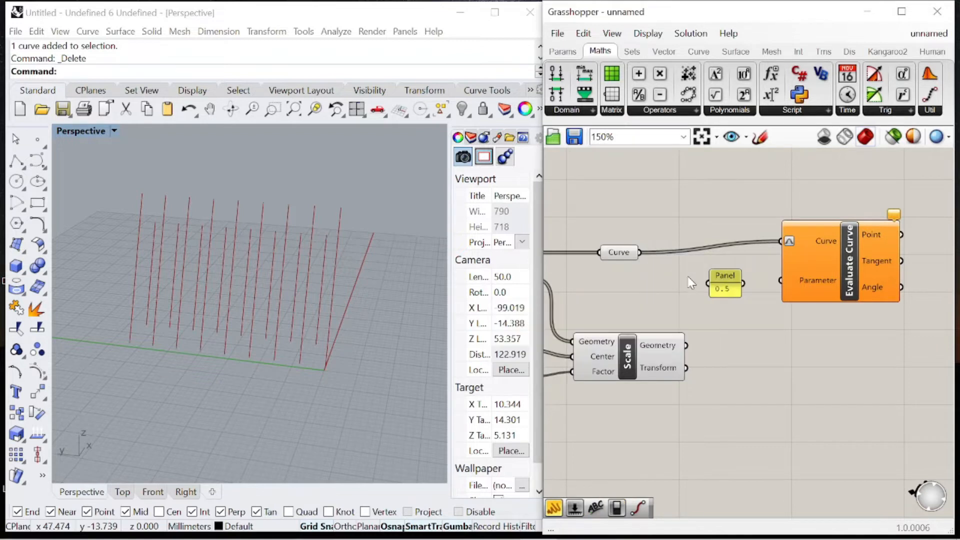
{"action": "left_click_drag", "start_coordinate": [743, 284], "coordinate": [781, 280]}
{"action": "right_click_drag", "start_coordinate": [208, 320], "coordinate": [276, 324]}
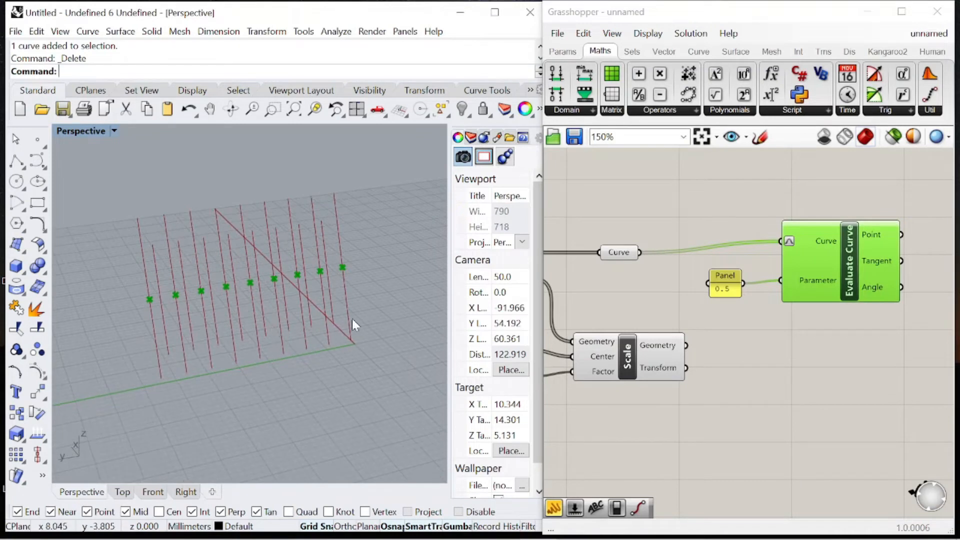
Step: Move Evaluate Curve and its 0.5 panel away from the Curve parameter to free space between them
{"action": "scroll", "coordinate": [458, 310], "scroll_direction": "down", "scroll_amount": 1}
{"action": "scroll", "coordinate": [739, 238], "scroll_direction": "down", "scroll_amount": 1}
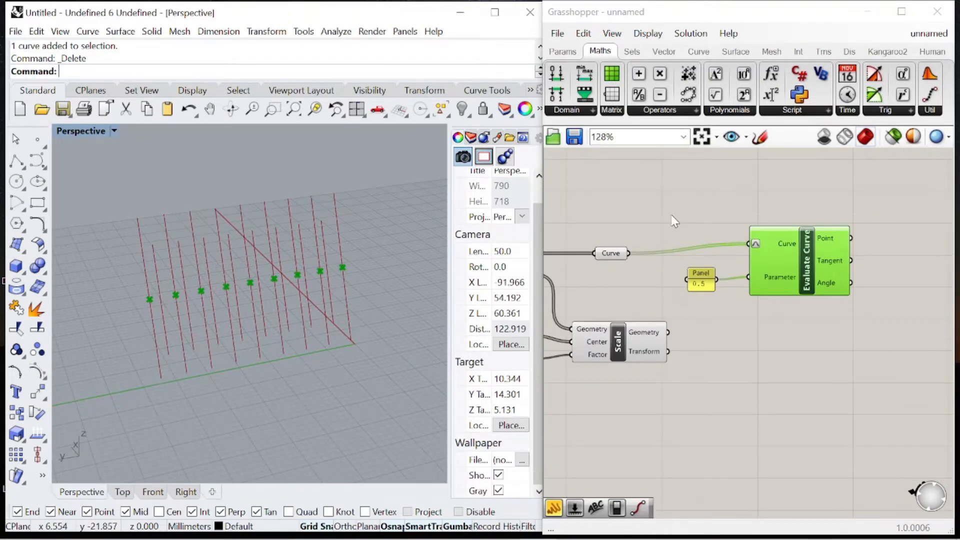
{"action": "scroll", "coordinate": [787, 214], "scroll_direction": "down", "scroll_amount": 2}
{"action": "scroll", "coordinate": [812, 285], "scroll_direction": "up", "scroll_amount": 2}
{"action": "scroll", "coordinate": [762, 252], "scroll_direction": "down", "scroll_amount": 2}
{"action": "left_click_drag", "start_coordinate": [808, 282], "coordinate": [709, 229]}
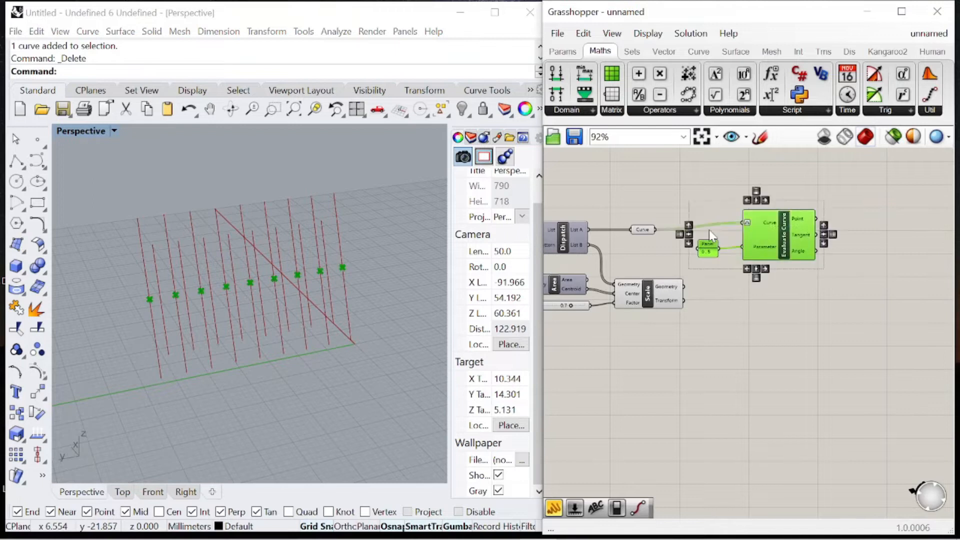
{"action": "right_click_drag", "start_coordinate": [709, 229], "coordinate": [661, 245]}
{"action": "left_click_drag", "start_coordinate": [755, 248], "coordinate": [856, 194]}
{"action": "left_click", "coordinate": [837, 290]}
Step: Add a Shift List component and connect the List A Curve parameter to its List input
{"action": "double_click", "coordinate": [746, 280]}
{"action": "type", "text": "shift"}
{"action": "key", "text": "Return"}
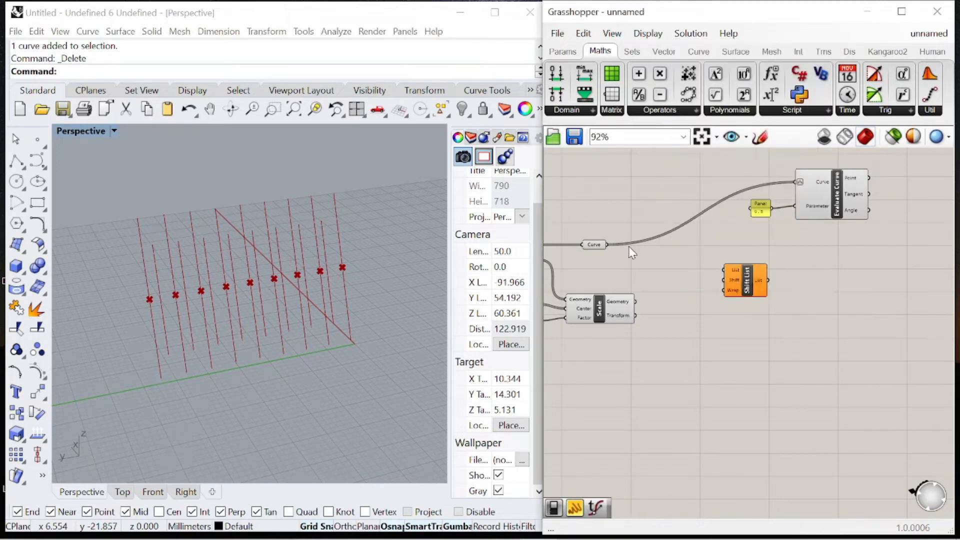
{"action": "scroll", "coordinate": [628, 246], "scroll_direction": "up", "scroll_amount": 3}
{"action": "left_click_drag", "start_coordinate": [604, 240], "coordinate": [770, 265]}
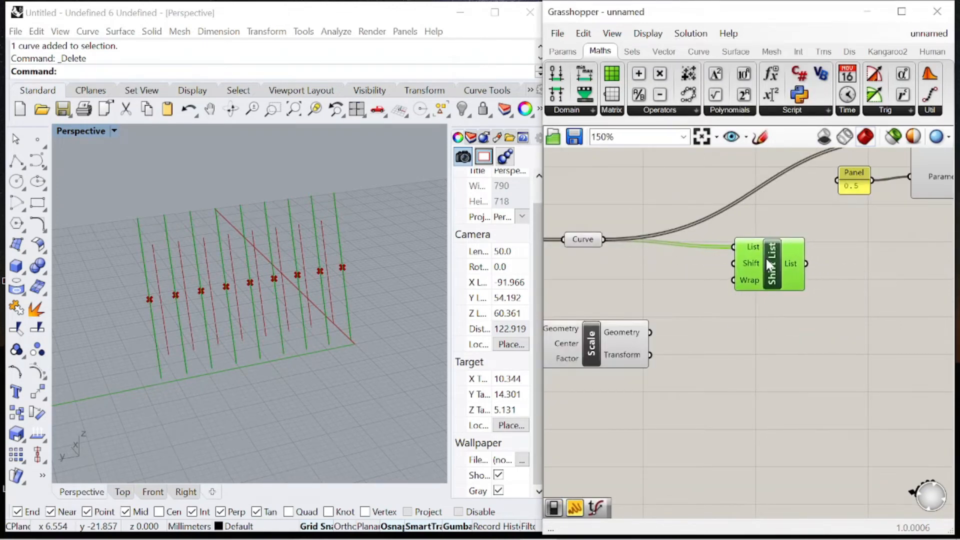
Step: Add a panel containing 1, connect it to Shift List's Shift input and place it in front of that input
{"action": "double_click", "coordinate": [638, 290]}
{"action": "type", "text": "panel"}
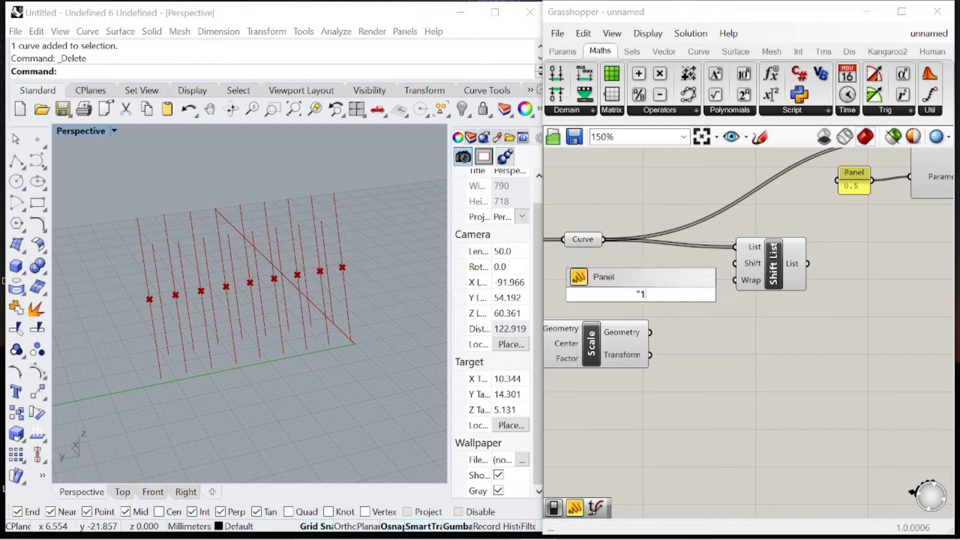
{"action": "key", "text": "Return"}
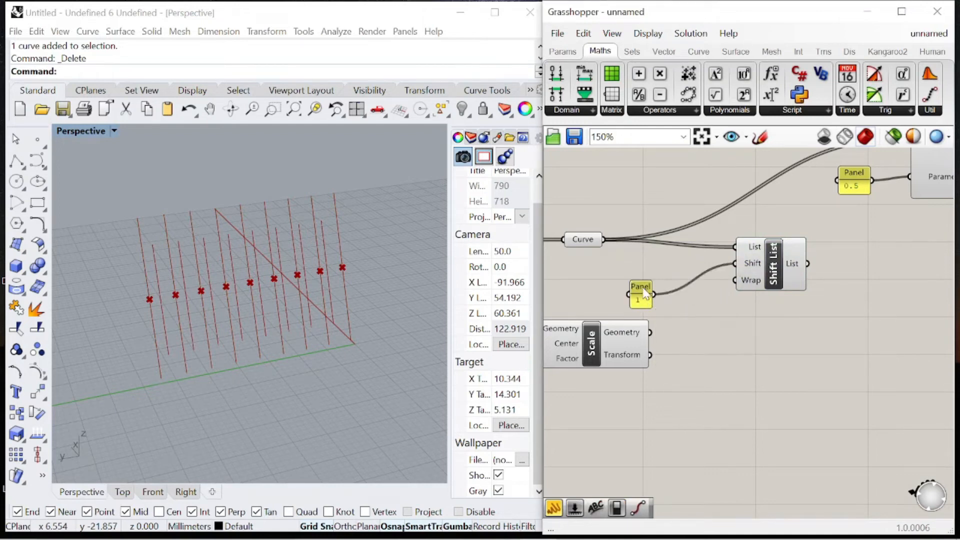
{"action": "left_click_drag", "start_coordinate": [645, 294], "coordinate": [670, 269]}
{"action": "right_click_drag", "start_coordinate": [330, 292], "coordinate": [282, 290]}
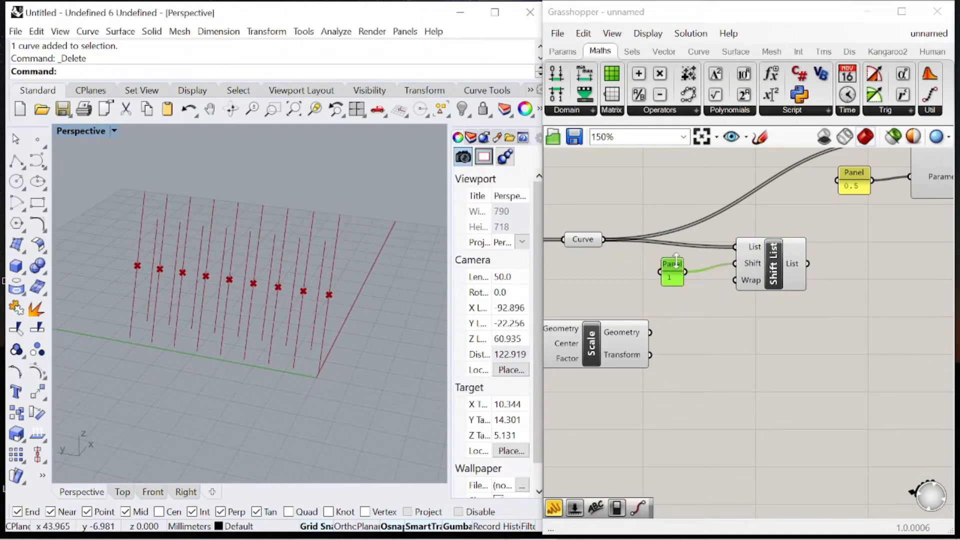
Step: Add a Boolean Toggle set to False, connect it to Shift List's Wrap input and place it below the panel
{"action": "scroll", "coordinate": [676, 259], "scroll_direction": "up", "scroll_amount": 2}
{"action": "double_click", "coordinate": [610, 299]}
{"action": "type", "text": "boole"}
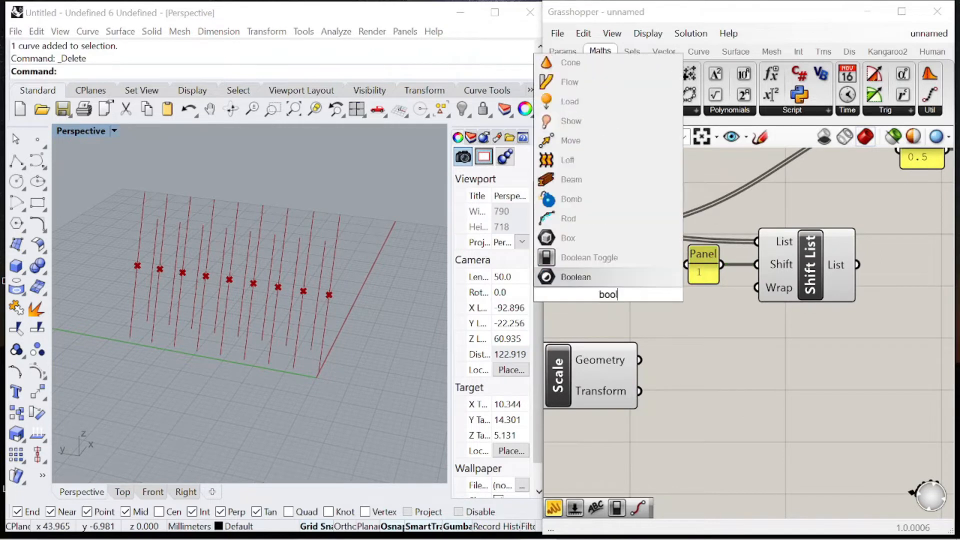
{"action": "key", "text": "Return"}
{"action": "left_click_drag", "start_coordinate": [686, 294], "coordinate": [756, 288]}
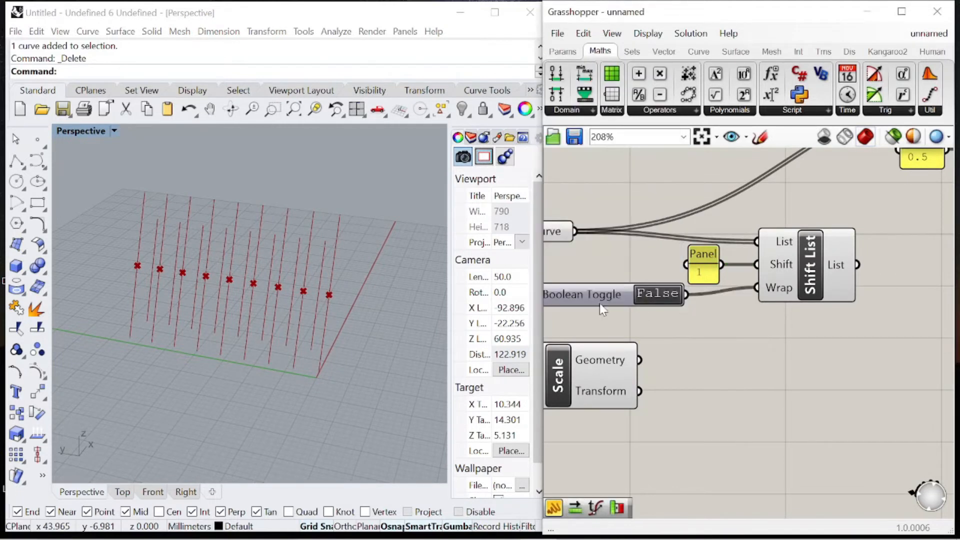
{"action": "left_click_drag", "start_coordinate": [599, 303], "coordinate": [639, 309]}
{"action": "left_click", "coordinate": [828, 265]}
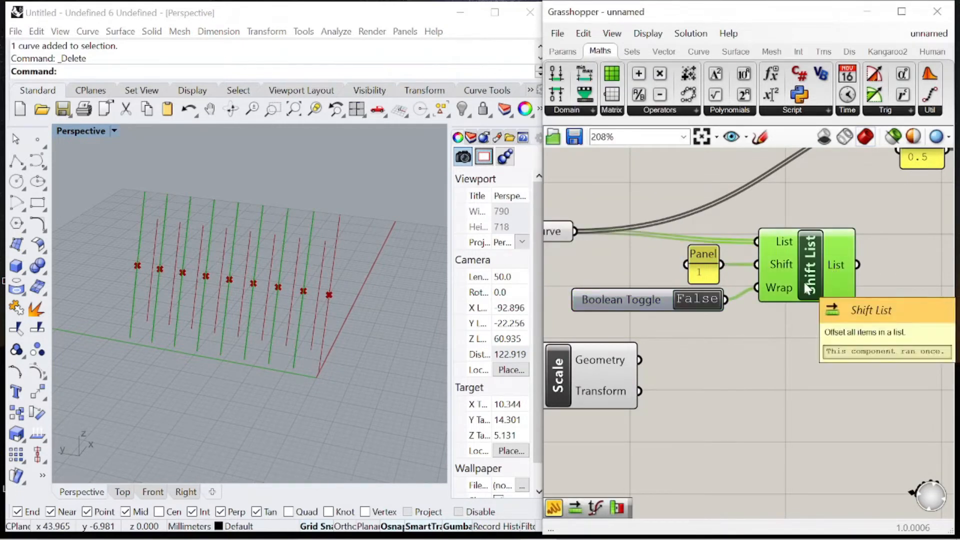
{"action": "scroll", "coordinate": [770, 306], "scroll_direction": "down", "scroll_amount": 2}
{"action": "scroll", "coordinate": [903, 254], "scroll_direction": "up", "scroll_amount": 2}
Step: Add an End Points component and connect Shift List's output to its Curve input
{"action": "double_click", "coordinate": [862, 275]}
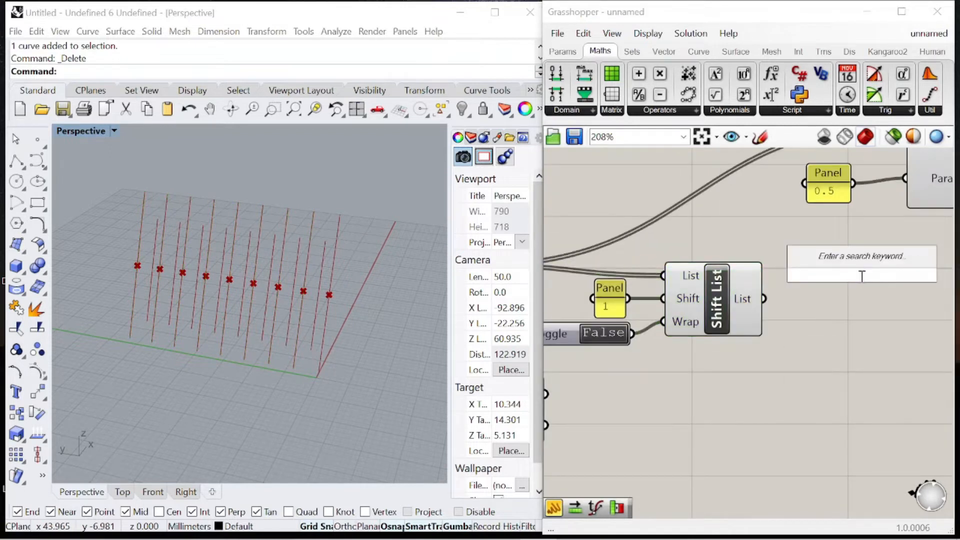
{"action": "type", "text": "end"}
{"action": "key", "text": "Return"}
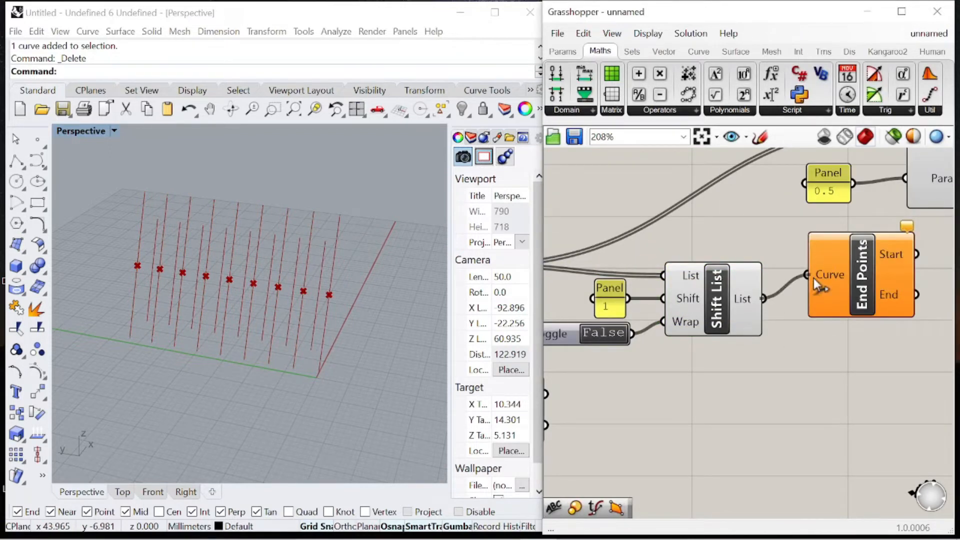
{"action": "left_click_drag", "start_coordinate": [814, 278], "coordinate": [814, 278]}
{"action": "scroll", "coordinate": [773, 329], "scroll_direction": "down", "scroll_amount": 2}
Step: Move Evaluate Curve and its panel below, and shift the Shift List and End Points group up
{"action": "left_click_drag", "start_coordinate": [894, 284], "coordinate": [802, 253]}
{"action": "left_click_drag", "start_coordinate": [878, 261], "coordinate": [891, 403]}
{"action": "left_click_drag", "start_coordinate": [645, 261], "coordinate": [852, 345]}
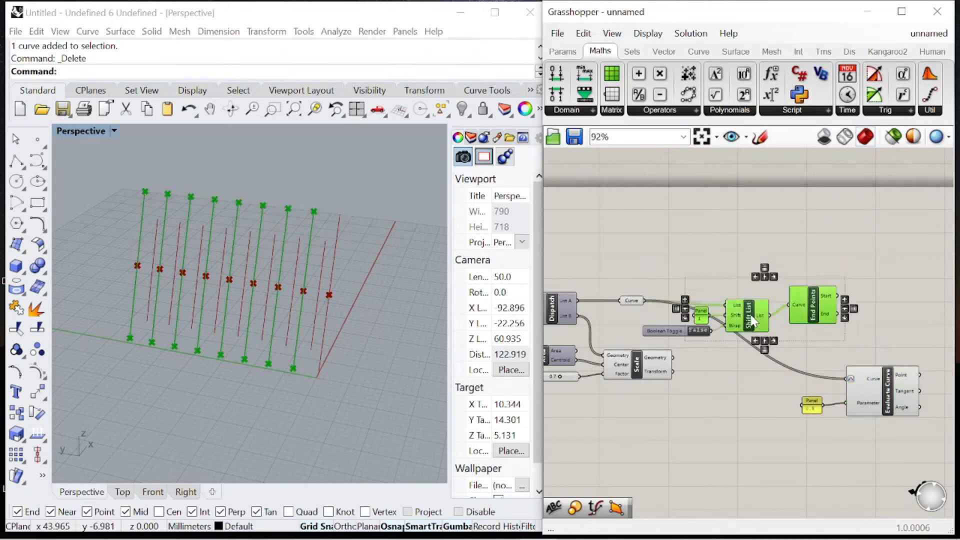
{"action": "left_click_drag", "start_coordinate": [753, 321], "coordinate": [813, 282]}
Step: Space out the panel and Boolean Toggle in front of Shift List and adjust the position of End Points
{"action": "left_click_drag", "start_coordinate": [659, 331], "coordinate": [599, 254]}
{"action": "scroll", "coordinate": [767, 276], "scroll_direction": "up", "scroll_amount": 4}
{"action": "left_click_drag", "start_coordinate": [750, 275], "coordinate": [664, 191]}
{"action": "left_click_drag", "start_coordinate": [848, 278], "coordinate": [780, 234]}
{"action": "scroll", "coordinate": [800, 235], "scroll_direction": "down", "scroll_amount": 4}
{"action": "scroll", "coordinate": [710, 243], "scroll_direction": "up", "scroll_amount": 3}
{"action": "left_click_drag", "start_coordinate": [702, 249], "coordinate": [614, 245]}
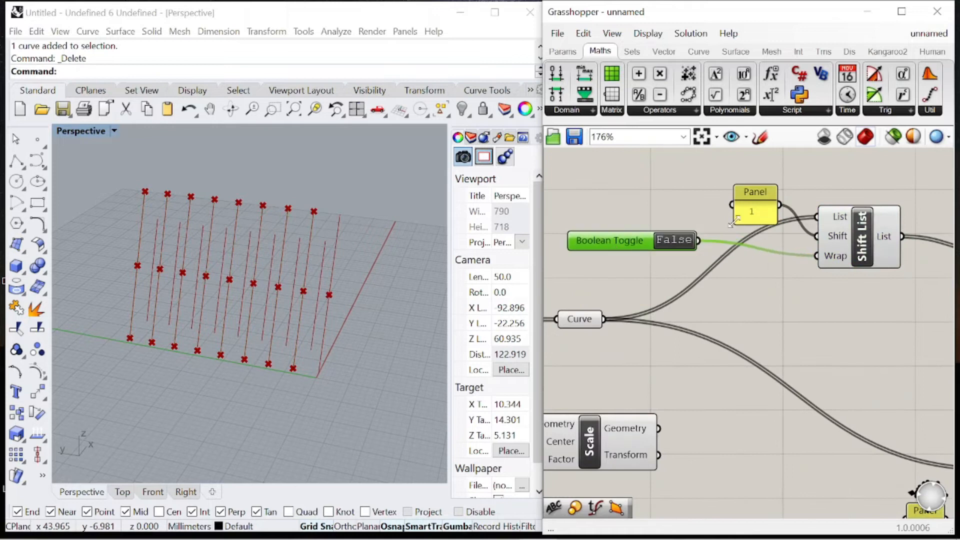
{"action": "scroll", "coordinate": [728, 215], "scroll_direction": "down", "scroll_amount": 1}
{"action": "right_click_drag", "start_coordinate": [802, 170], "coordinate": [727, 220]}
{"action": "left_click_drag", "start_coordinate": [683, 246], "coordinate": [657, 244]}
{"action": "left_click_drag", "start_coordinate": [893, 283], "coordinate": [871, 278]}
Step: Move the Boolean Toggle closer to Shift List's Wrap input
{"action": "scroll", "coordinate": [872, 278], "scroll_direction": "down", "scroll_amount": 3}
{"action": "scroll", "coordinate": [835, 277], "scroll_direction": "down", "scroll_amount": 3}
{"action": "left_click_drag", "start_coordinate": [718, 239], "coordinate": [759, 285]}
{"action": "scroll", "coordinate": [818, 277], "scroll_direction": "up", "scroll_amount": 5}
{"action": "left_click", "coordinate": [658, 272]}
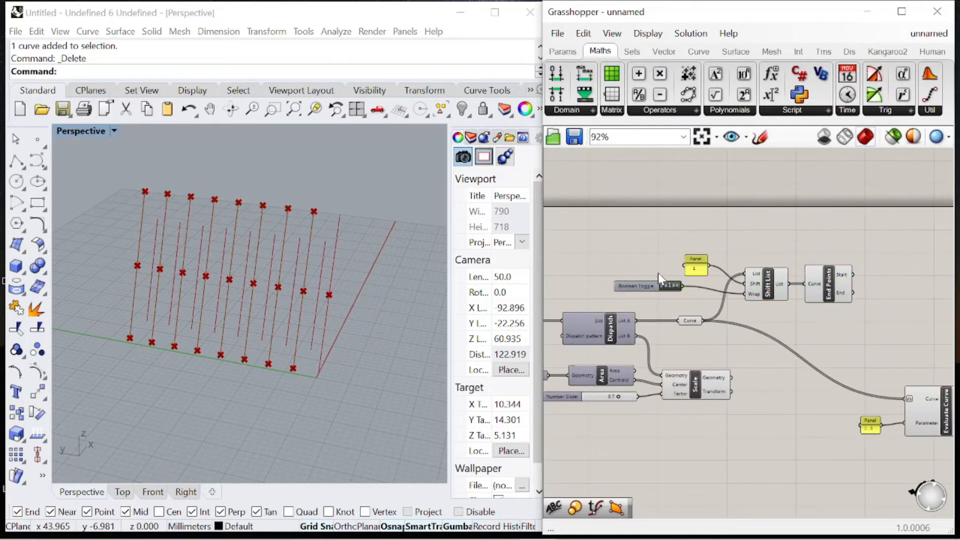
{"action": "scroll", "coordinate": [649, 286], "scroll_direction": "up", "scroll_amount": 3}
{"action": "left_click_drag", "start_coordinate": [627, 280], "coordinate": [677, 288]}
{"action": "right_click_drag", "start_coordinate": [943, 279], "coordinate": [842, 265]}
Step: Move the End Points component further away from Shift List
{"action": "left_click", "coordinate": [842, 265]}
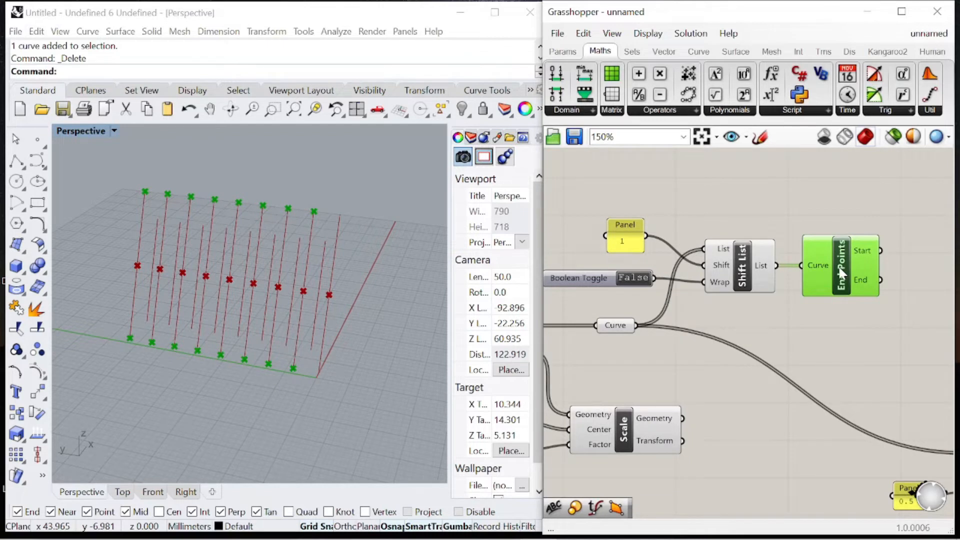
{"action": "right_click_drag", "start_coordinate": [828, 271], "coordinate": [720, 289]}
{"action": "double_click", "coordinate": [862, 258]}
{"action": "left_click_drag", "start_coordinate": [727, 285], "coordinate": [821, 315]}
{"action": "left_click", "coordinate": [754, 353]}
{"action": "scroll", "coordinate": [751, 355], "scroll_direction": "down", "scroll_amount": 2}
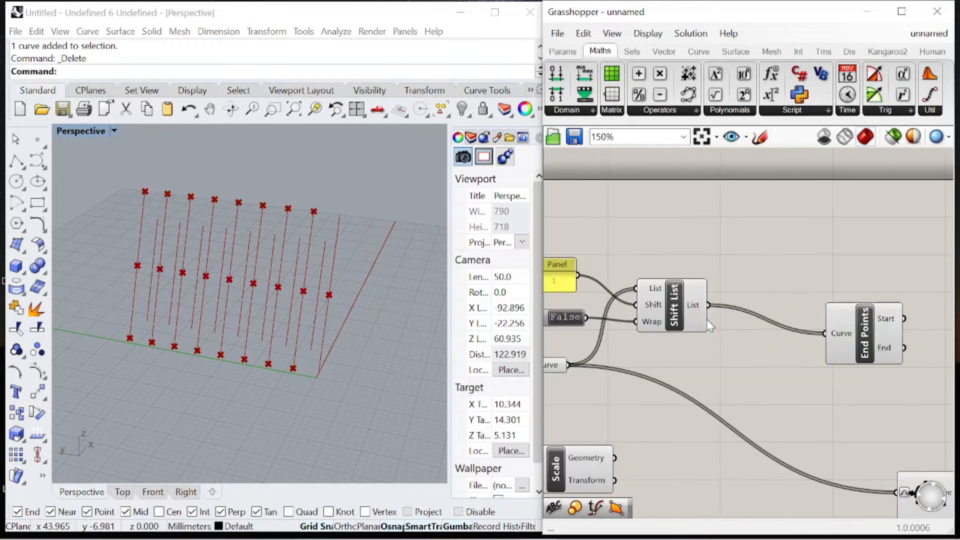
Step: Connect Shift List's output to Evaluate Curve's Curve input in place of the Curve parameter
{"action": "left_click_drag", "start_coordinate": [722, 320], "coordinate": [844, 446]}
{"action": "scroll", "coordinate": [842, 446], "scroll_direction": "down", "scroll_amount": 4}
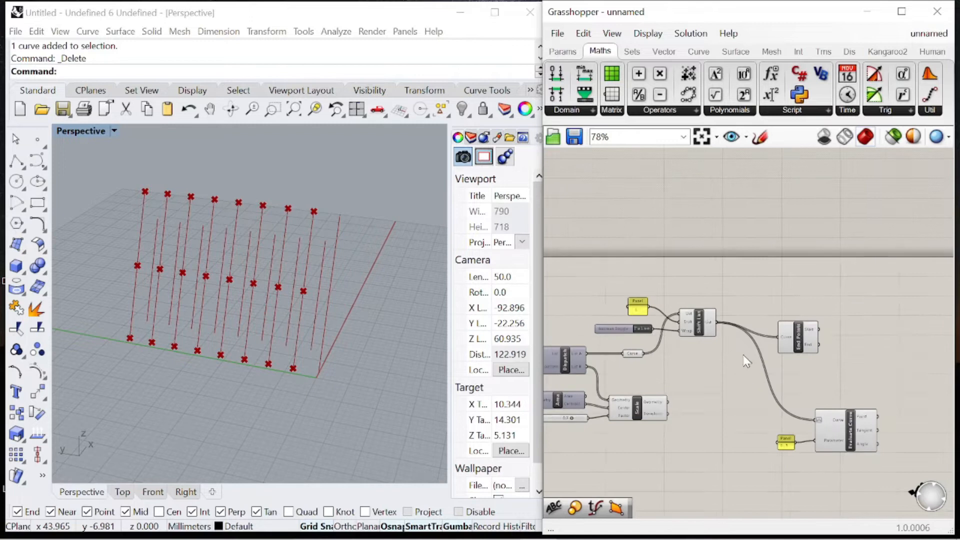
{"action": "left_click", "coordinate": [843, 427]}
{"action": "scroll", "coordinate": [843, 427], "scroll_direction": "up", "scroll_amount": 5}
{"action": "left_click", "coordinate": [799, 361]}
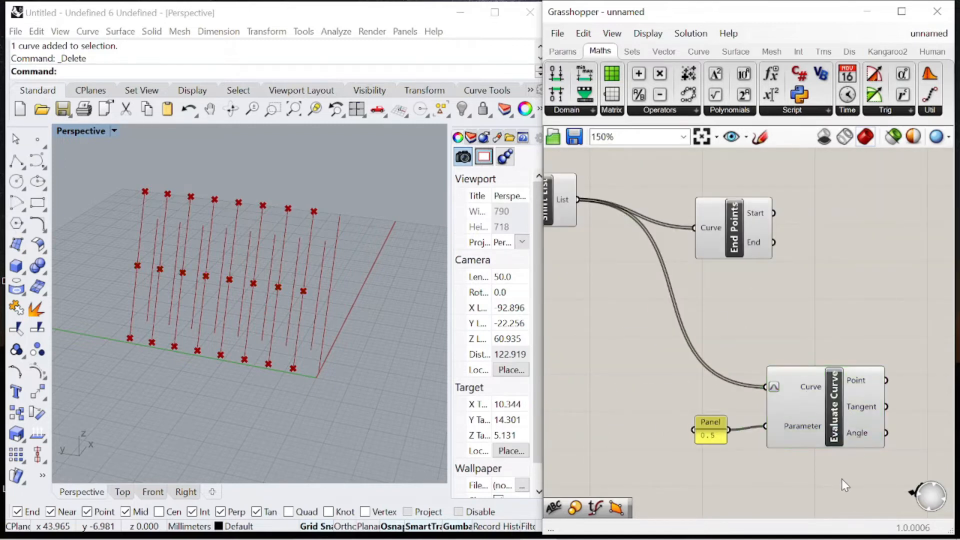
Step: Place Evaluate Curve with its 0.5 panel above the End Points component and line End Points up with Shift List
{"action": "left_click_drag", "start_coordinate": [841, 478], "coordinate": [696, 366]}
{"action": "scroll", "coordinate": [716, 391], "scroll_direction": "down", "scroll_amount": 1}
{"action": "right_click_drag", "start_coordinate": [817, 391], "coordinate": [772, 392]}
{"action": "left_click_drag", "start_coordinate": [772, 391], "coordinate": [729, 158]}
{"action": "left_click_drag", "start_coordinate": [677, 261], "coordinate": [717, 259]}
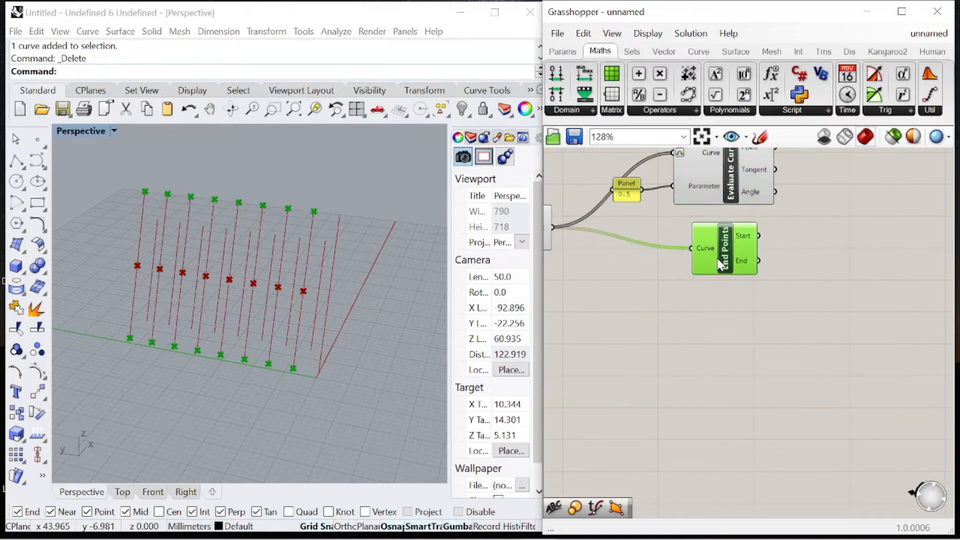
{"action": "scroll", "coordinate": [660, 194], "scroll_direction": "down", "scroll_amount": 5}
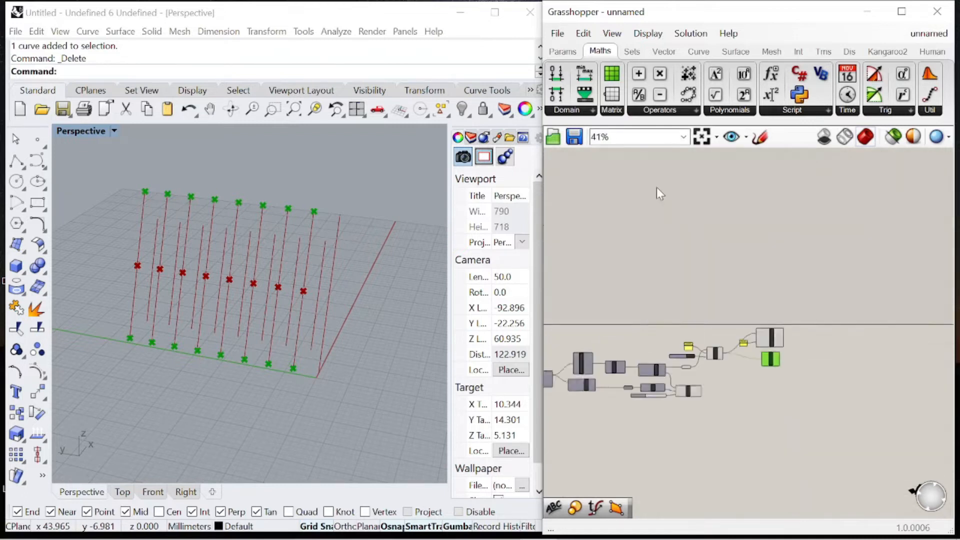
{"action": "scroll", "coordinate": [700, 300], "scroll_direction": "up", "scroll_amount": 6}
{"action": "left_click_drag", "start_coordinate": [729, 332], "coordinate": [663, 295]}
{"action": "scroll", "coordinate": [720, 289], "scroll_direction": "down", "scroll_amount": 1}
{"action": "scroll", "coordinate": [718, 284], "scroll_direction": "up", "scroll_amount": 1}
{"action": "left_click_drag", "start_coordinate": [804, 295], "coordinate": [755, 266]}
{"action": "left_click_drag", "start_coordinate": [805, 411], "coordinate": [753, 378]}
Step: Move the whole definition to a new spot on the canvas and space the 0.5 panel further from Evaluate Curve
{"action": "scroll", "coordinate": [790, 328], "scroll_direction": "down", "scroll_amount": 3}
{"action": "scroll", "coordinate": [791, 305], "scroll_direction": "down", "scroll_amount": 5}
{"action": "key", "text": "ctrl+a"}
{"action": "left_click_drag", "start_coordinate": [758, 280], "coordinate": [779, 310]}
{"action": "left_click", "coordinate": [771, 275]}
{"action": "scroll", "coordinate": [781, 315], "scroll_direction": "up", "scroll_amount": 11}
{"action": "scroll", "coordinate": [775, 240], "scroll_direction": "down", "scroll_amount": 2}
{"action": "scroll", "coordinate": [631, 266], "scroll_direction": "up", "scroll_amount": 2}
{"action": "left_click", "coordinate": [627, 266]}
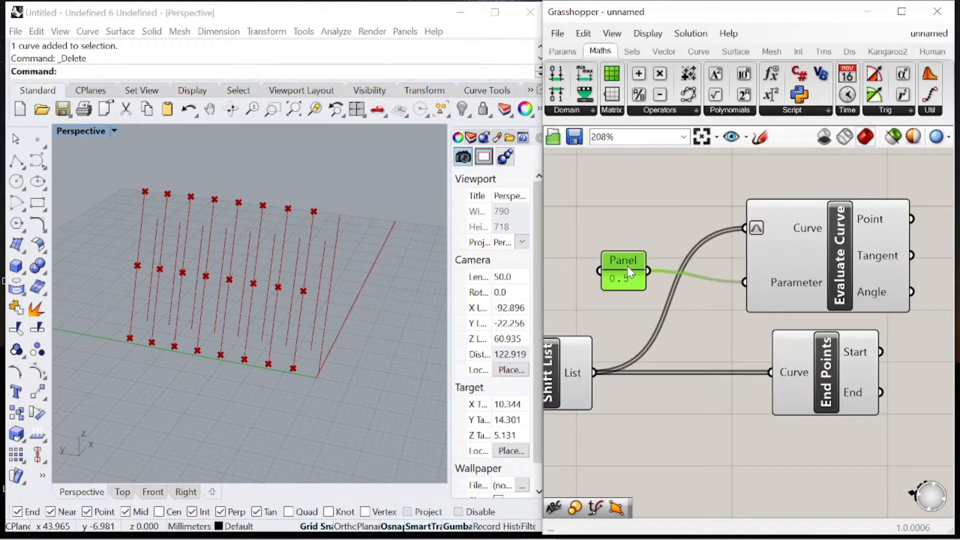
{"action": "left_click", "coordinate": [638, 235]}
Step: Add a 4Point Surface component beyond End Points and connect the Start output to its Corner A input
{"action": "scroll", "coordinate": [638, 235], "scroll_direction": "down", "scroll_amount": 5}
{"action": "scroll", "coordinate": [815, 213], "scroll_direction": "up", "scroll_amount": 4}
{"action": "double_click", "coordinate": [798, 218]}
{"action": "type", "text": "4point"}
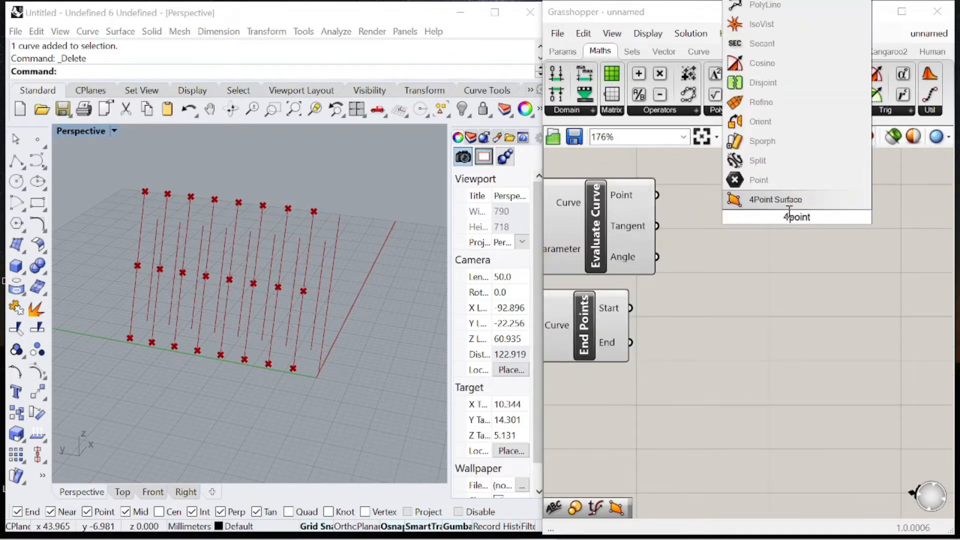
{"action": "key", "text": "Return"}
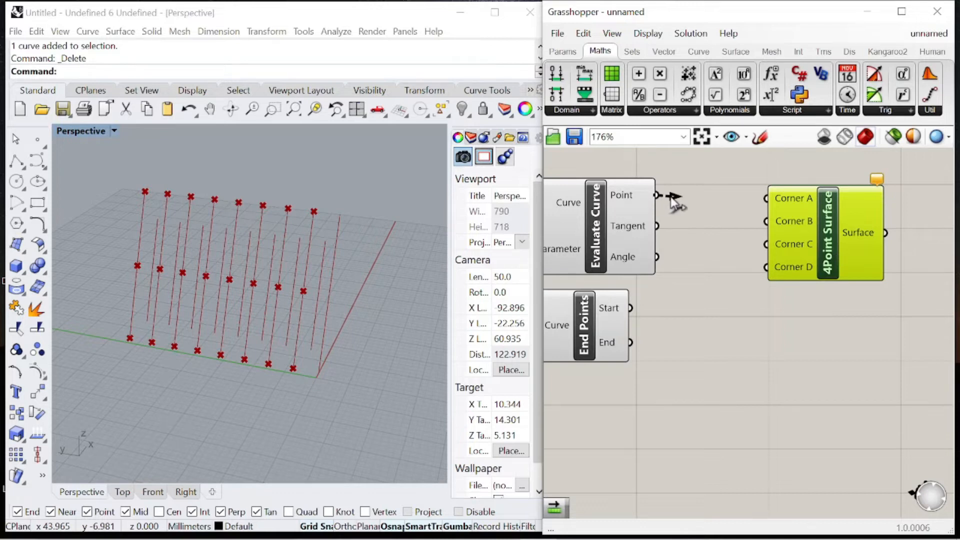
{"action": "left_click_drag", "start_coordinate": [828, 254], "coordinate": [857, 333]}
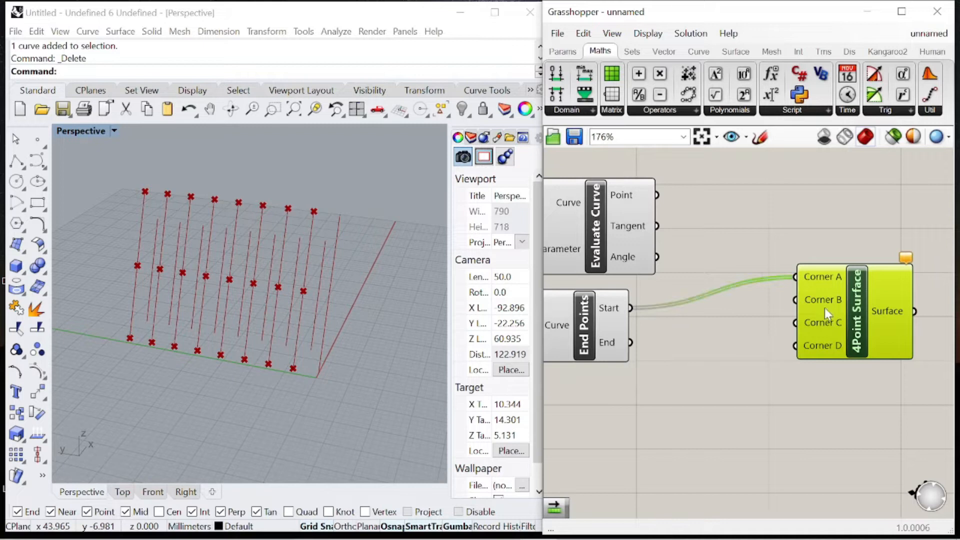
{"action": "left_click_drag", "start_coordinate": [826, 313], "coordinate": [828, 304]}
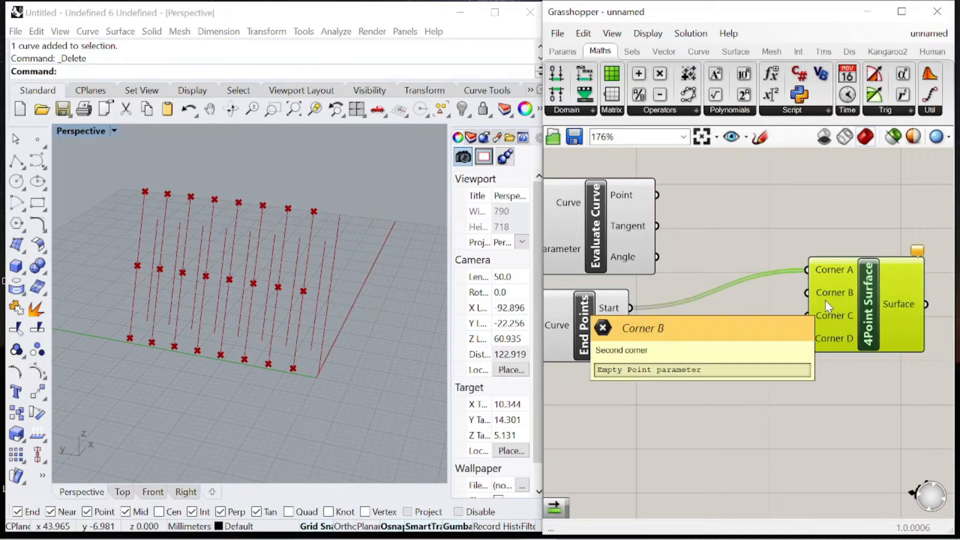
Step: Add a second End Points component, fed by Scale's Geometry output, beneath the first one
{"action": "scroll", "coordinate": [804, 218], "scroll_direction": "down", "scroll_amount": 5}
{"action": "scroll", "coordinate": [598, 313], "scroll_direction": "up", "scroll_amount": 4}
{"action": "double_click", "coordinate": [696, 303]}
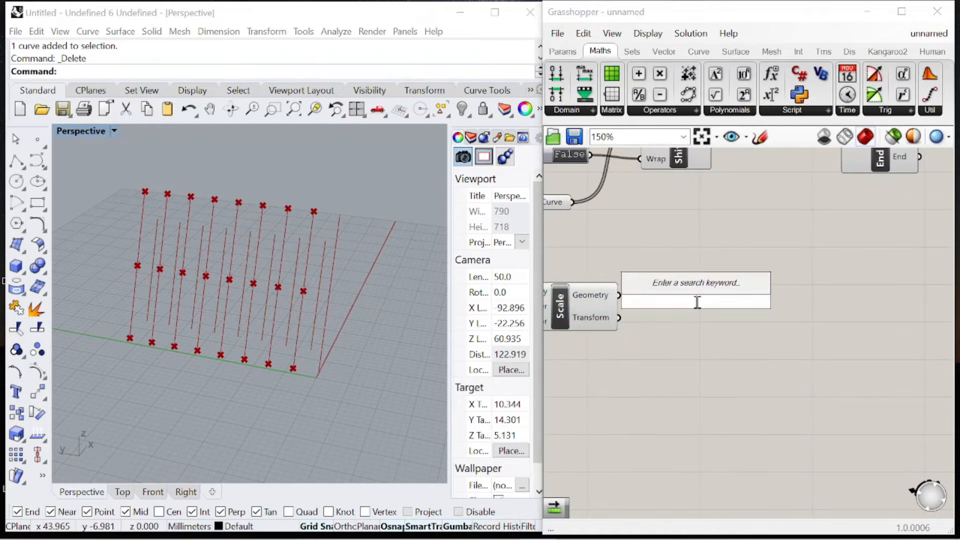
{"action": "type", "text": "end"}
{"action": "left_click", "coordinate": [680, 283]}
{"action": "left_click_drag", "start_coordinate": [640, 298], "coordinate": [715, 287]}
{"action": "scroll", "coordinate": [684, 282], "scroll_direction": "down", "scroll_amount": 5}
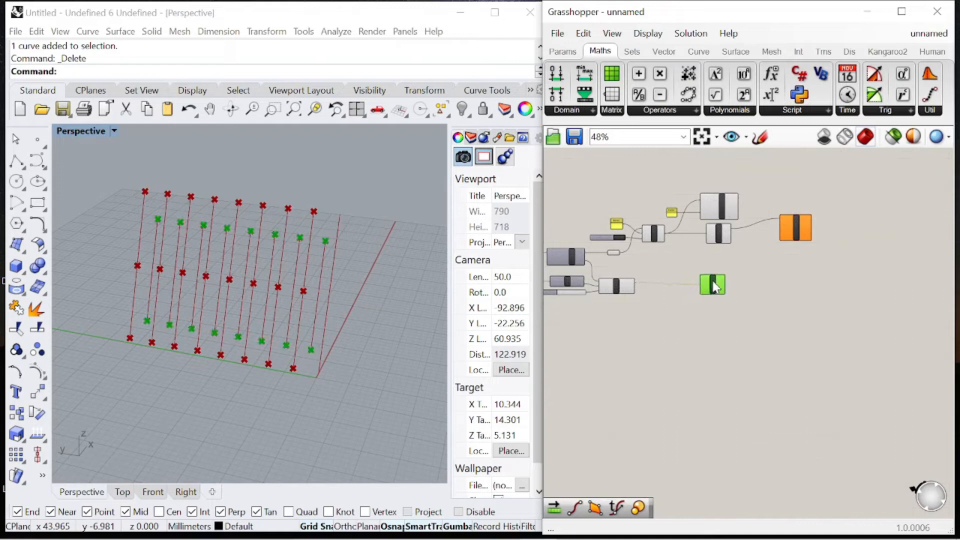
{"action": "left_click", "coordinate": [761, 262]}
{"action": "scroll", "coordinate": [758, 262], "scroll_direction": "up", "scroll_amount": 5}
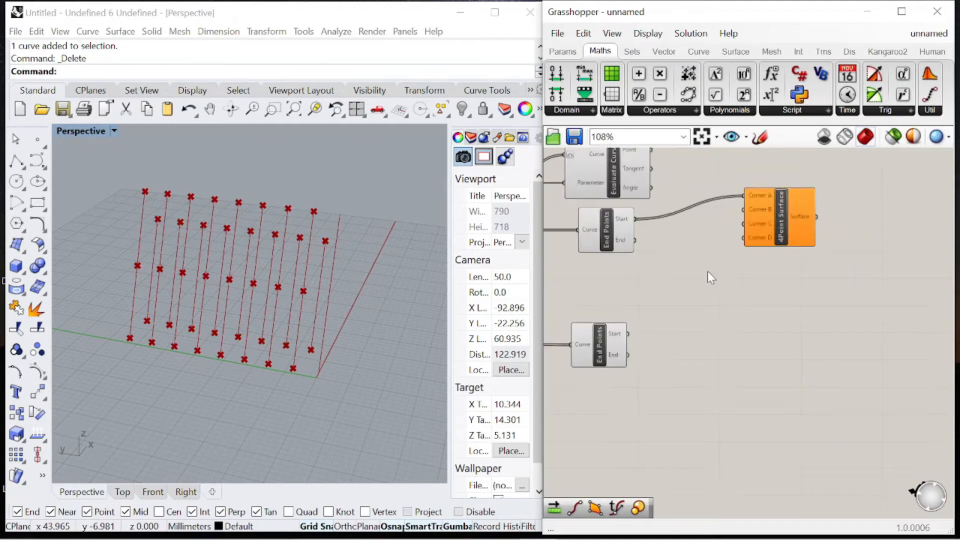
Step: Connect the second End Points' Start output to 4Point Surface's Corner B and Evaluate Curve's Point output to Corner C
{"action": "left_click_drag", "start_coordinate": [619, 349], "coordinate": [757, 206]}
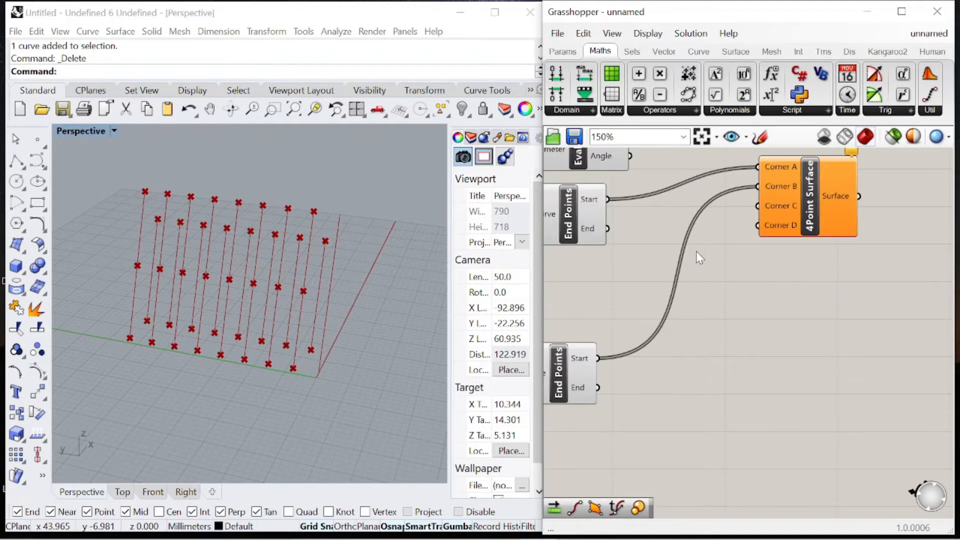
{"action": "scroll", "coordinate": [682, 188], "scroll_direction": "down", "scroll_amount": 3}
{"action": "scroll", "coordinate": [654, 193], "scroll_direction": "up", "scroll_amount": 2}
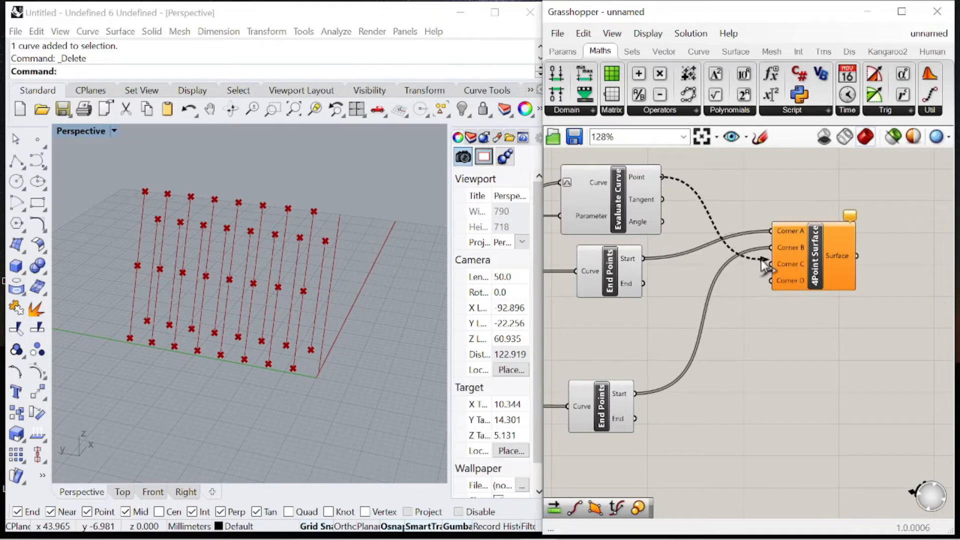
{"action": "left_click_drag", "start_coordinate": [761, 259], "coordinate": [770, 264]}
{"action": "right_click_drag", "start_coordinate": [219, 352], "coordinate": [297, 356]}
Step: Duplicate the 4Point Surface below the original and feed the copy's Corners A and B from the End outputs of both End Points components
{"action": "right_click_drag", "start_coordinate": [805, 239], "coordinate": [764, 238]}
{"action": "left_click_drag", "start_coordinate": [773, 248], "coordinate": [899, 289]}
{"action": "left_click", "coordinate": [827, 395]}
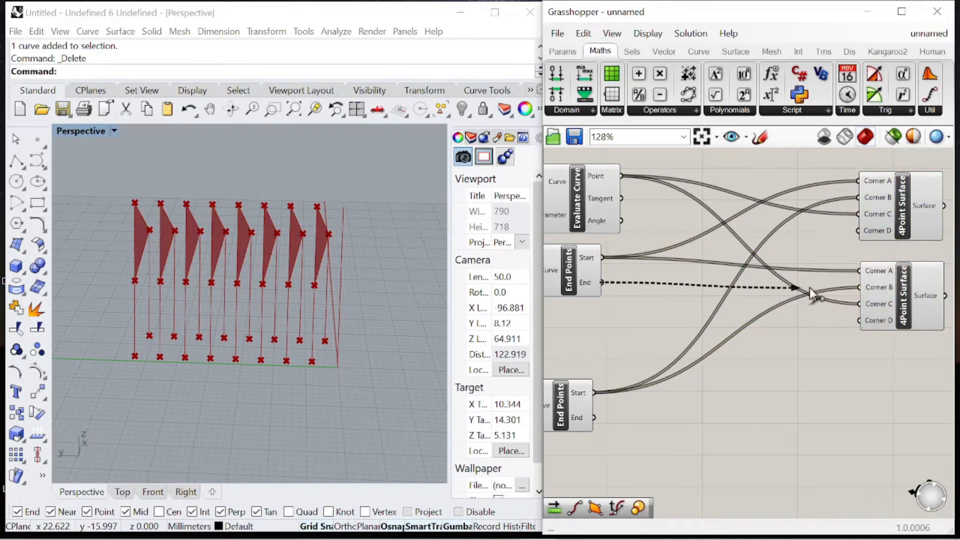
{"action": "left_click_drag", "start_coordinate": [809, 287], "coordinate": [859, 270]}
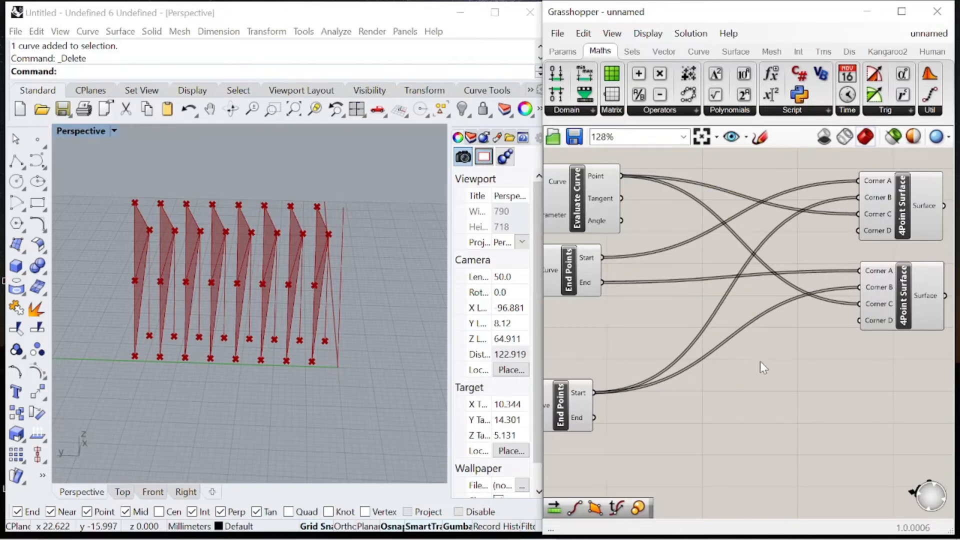
{"action": "left_click_drag", "start_coordinate": [833, 328], "coordinate": [853, 288]}
{"action": "mouse_move", "coordinate": [281, 335]}
{"action": "right_mouse_down"}
{"action": "mouse_move", "coordinate": [227, 308]}
{"action": "mouse_move", "coordinate": [311, 304]}
{"action": "mouse_move", "coordinate": [278, 319]}
{"action": "right_mouse_up"}
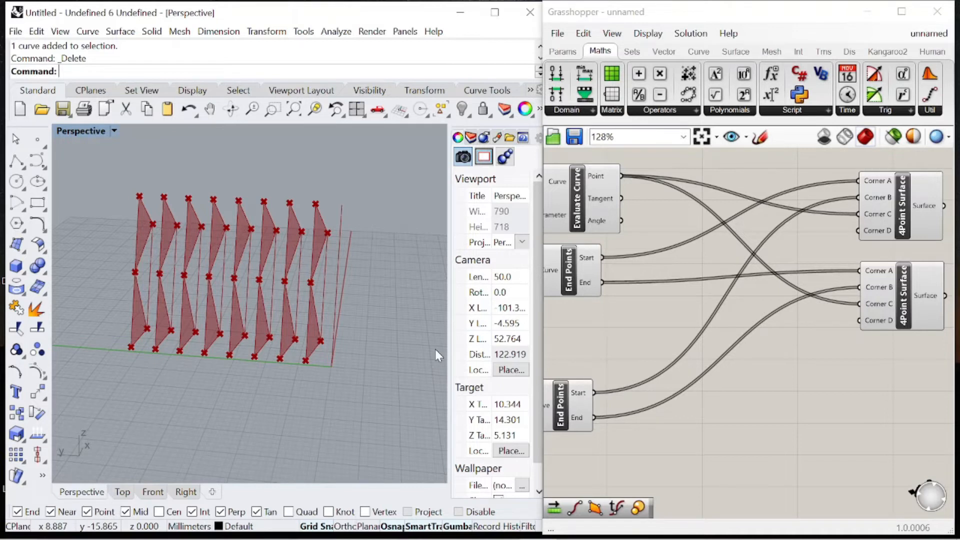
{"action": "mouse_move", "coordinate": [273, 306]}
{"action": "right_mouse_down"}
{"action": "mouse_move", "coordinate": [302, 303]}
{"action": "mouse_move", "coordinate": [272, 306]}
{"action": "right_mouse_up"}
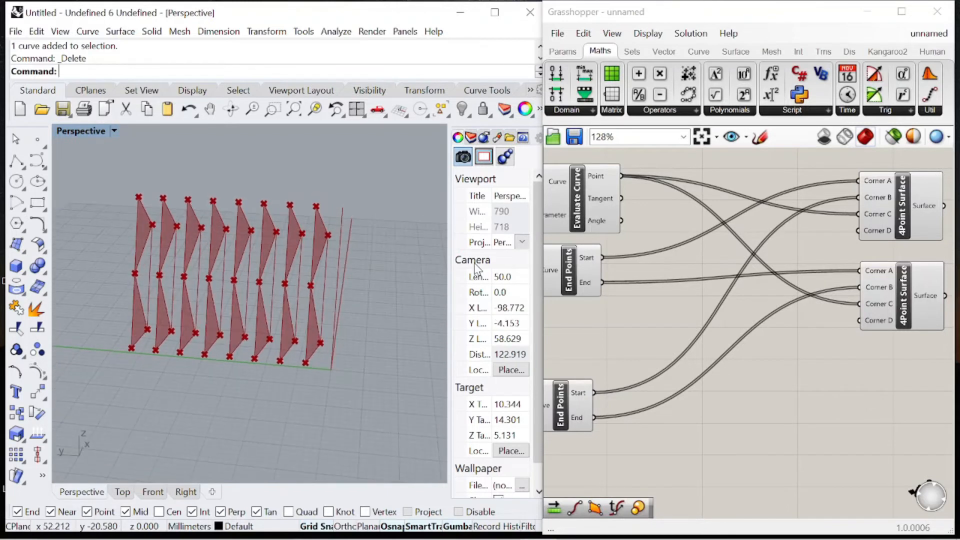
Step: Make the panel feeding Shift List's Shift input supply two separate items, 1 and -1
{"action": "left_click", "coordinate": [805, 263]}
{"action": "scroll", "coordinate": [805, 263], "scroll_direction": "down", "scroll_amount": 5}
{"action": "scroll", "coordinate": [665, 258], "scroll_direction": "up", "scroll_amount": 5}
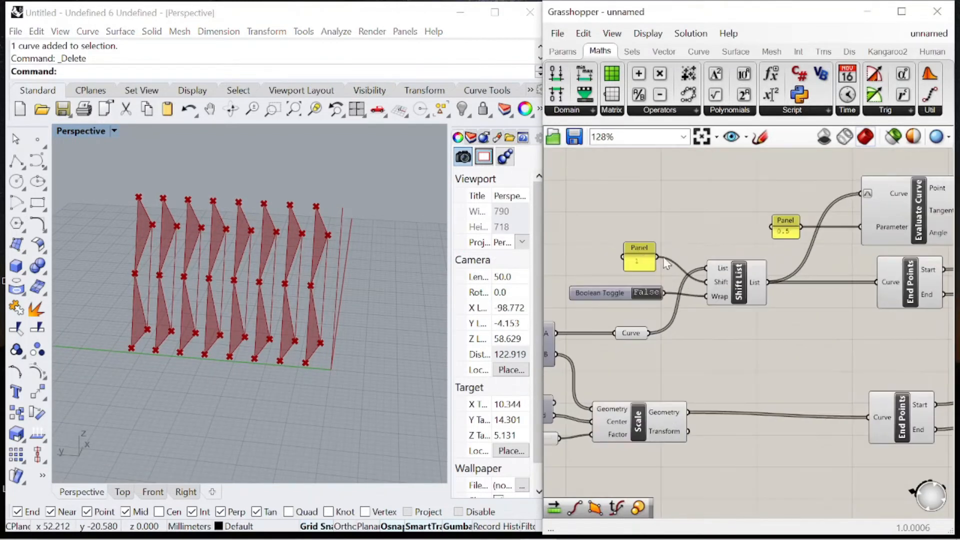
{"action": "right_click", "coordinate": [632, 240]}
{"action": "left_click", "coordinate": [678, 245]}
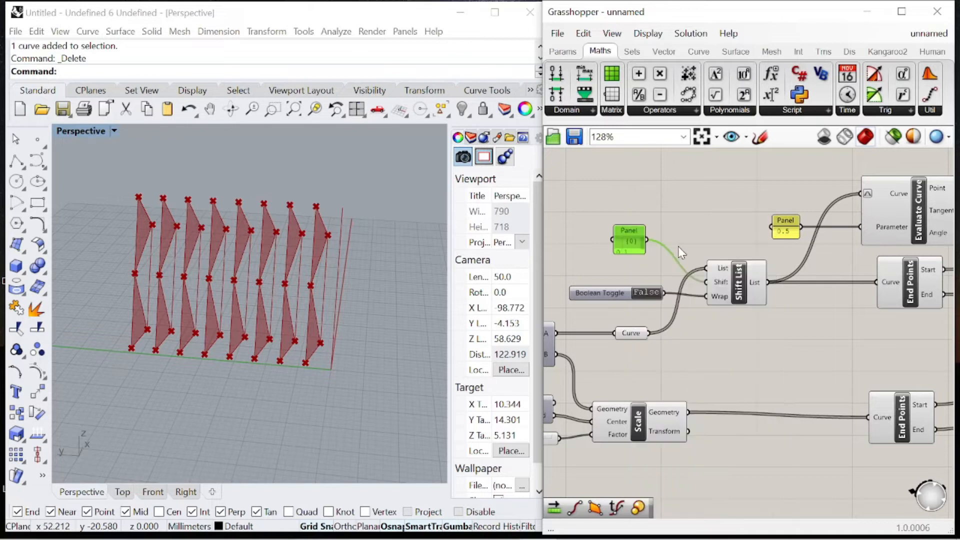
{"action": "double_click", "coordinate": [632, 265]}
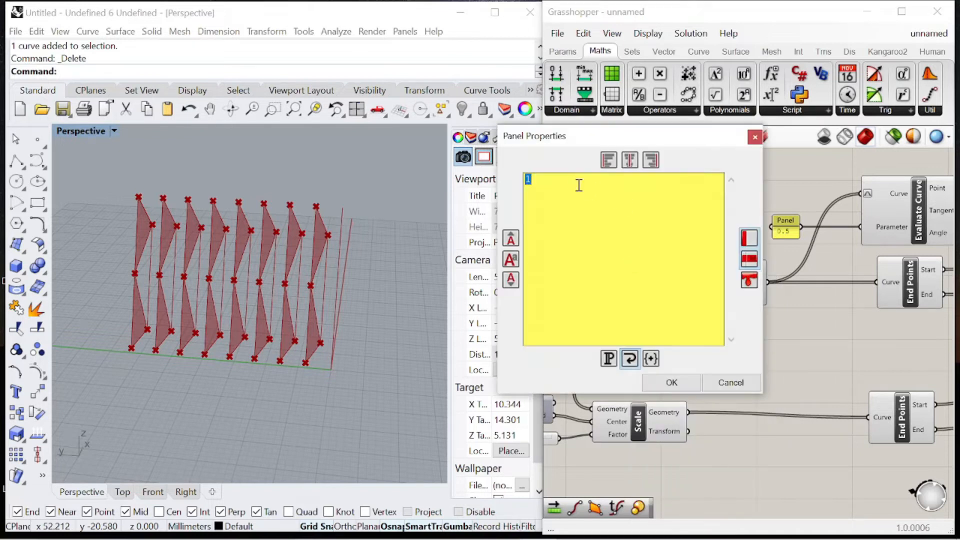
{"action": "left_click", "coordinate": [671, 383]}
{"action": "scroll", "coordinate": [618, 233], "scroll_direction": "up", "scroll_amount": 3}
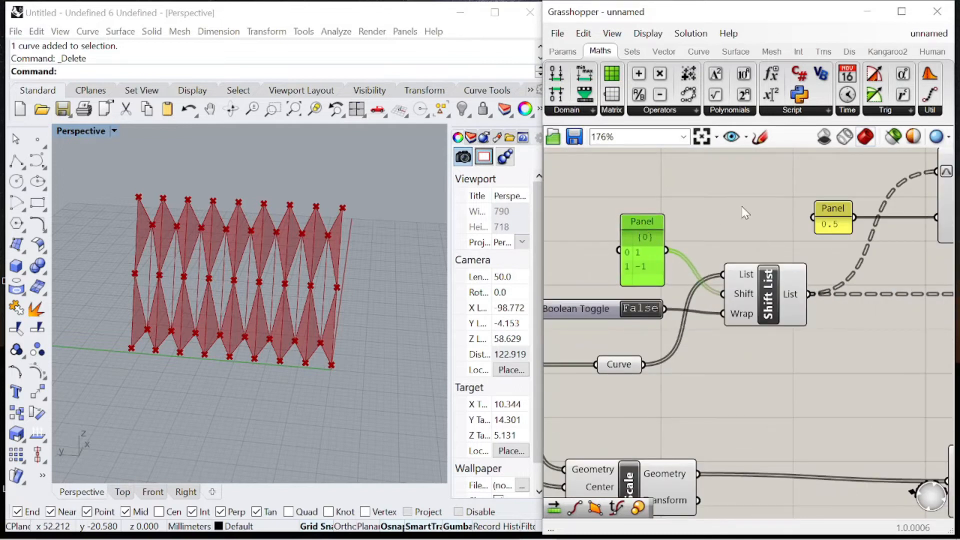
Step: Move both 4Point Surface components further away from the End Points components
{"action": "scroll", "coordinate": [742, 207], "scroll_direction": "down", "scroll_amount": 10}
{"action": "scroll", "coordinate": [790, 250], "scroll_direction": "up", "scroll_amount": 7}
{"action": "scroll", "coordinate": [734, 191], "scroll_direction": "down", "scroll_amount": 4}
{"action": "left_click_drag", "start_coordinate": [734, 191], "coordinate": [790, 255]}
{"action": "left_click_drag", "start_coordinate": [768, 214], "coordinate": [851, 212]}
{"action": "left_click", "coordinate": [815, 166]}
{"action": "scroll", "coordinate": [275, 298], "scroll_direction": "up", "scroll_amount": 4}
{"action": "right_click_drag", "start_coordinate": [275, 298], "coordinate": [238, 286]}
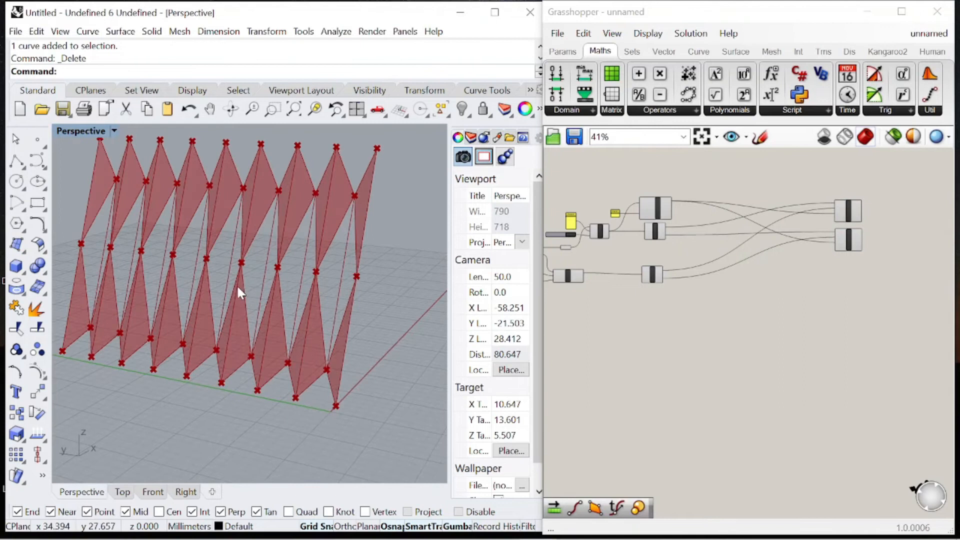
Step: Add another Evaluate Curve fed by the Curve parameter and make room for it between the two End Points components
{"action": "scroll", "coordinate": [601, 241], "scroll_direction": "up", "scroll_amount": 5}
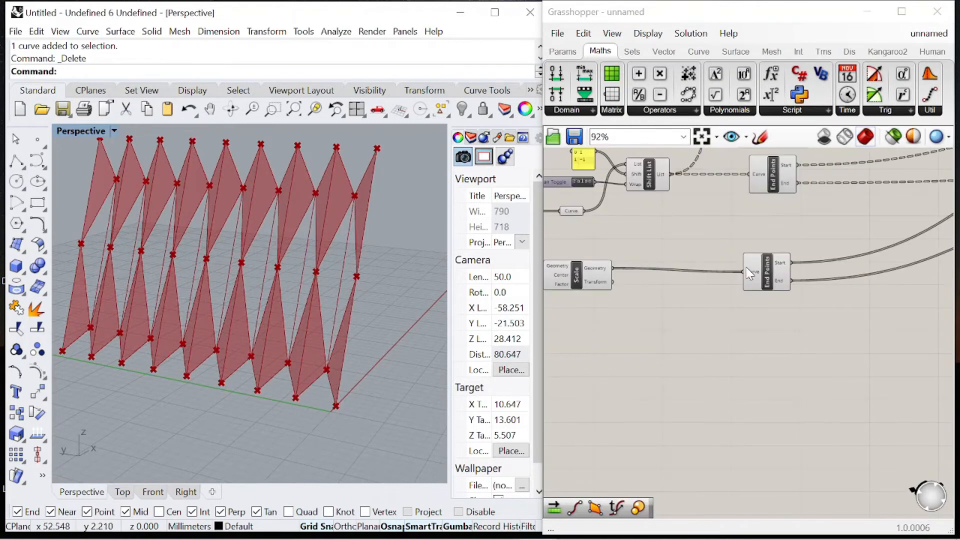
{"action": "scroll", "coordinate": [630, 220], "scroll_direction": "up", "scroll_amount": 3}
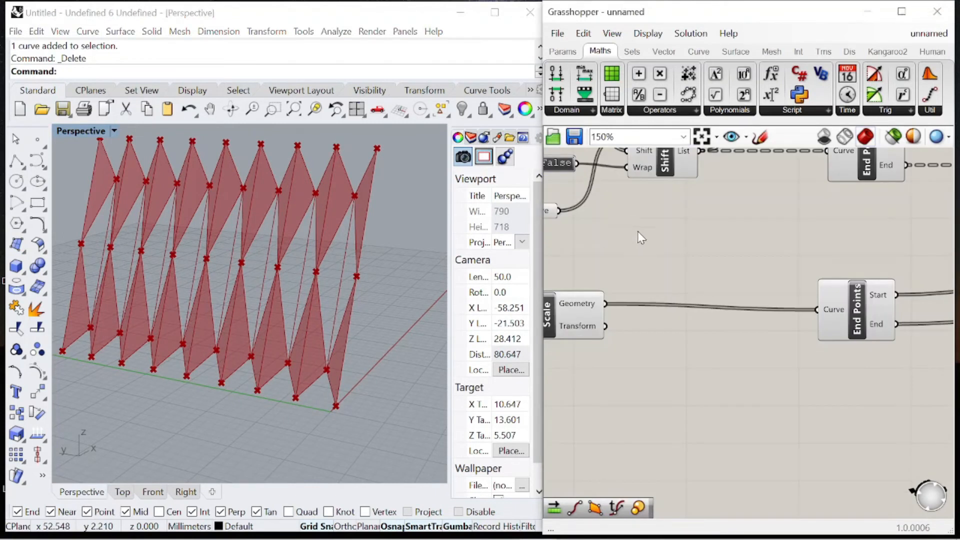
{"action": "double_click", "coordinate": [638, 233]}
{"action": "type", "text": "evaluate"}
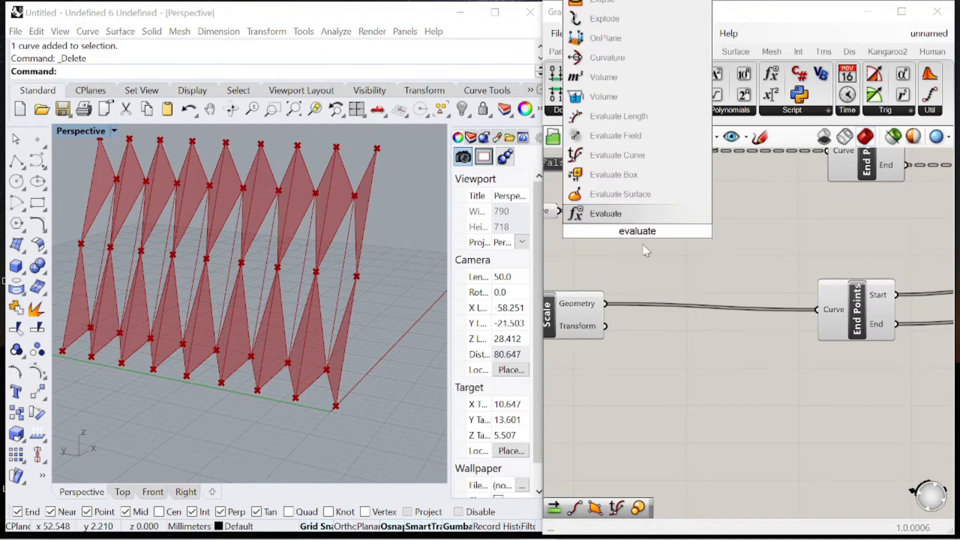
{"action": "type", "text": " cur"}
{"action": "left_click", "coordinate": [644, 214]}
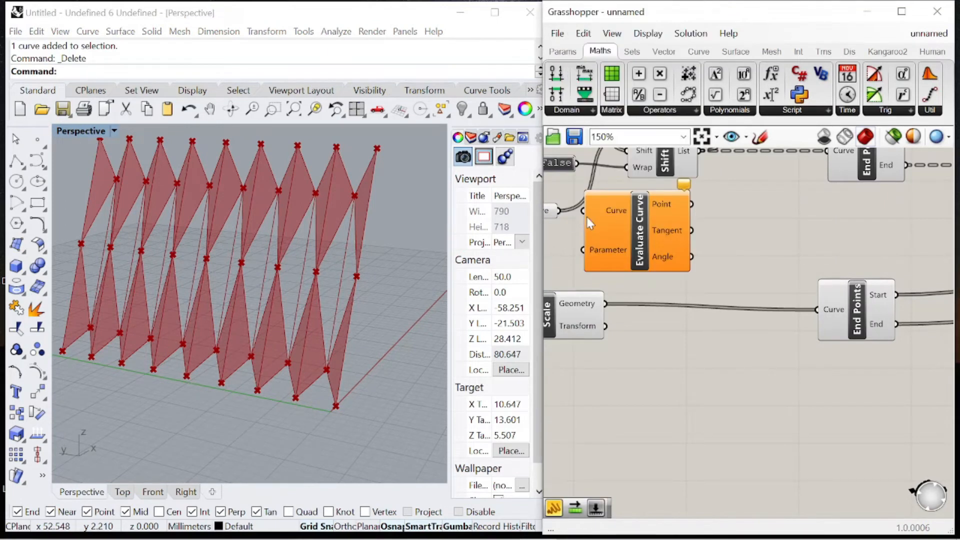
{"action": "scroll", "coordinate": [711, 261], "scroll_direction": "down", "scroll_amount": 3}
{"action": "left_click_drag", "start_coordinate": [672, 256], "coordinate": [820, 255]}
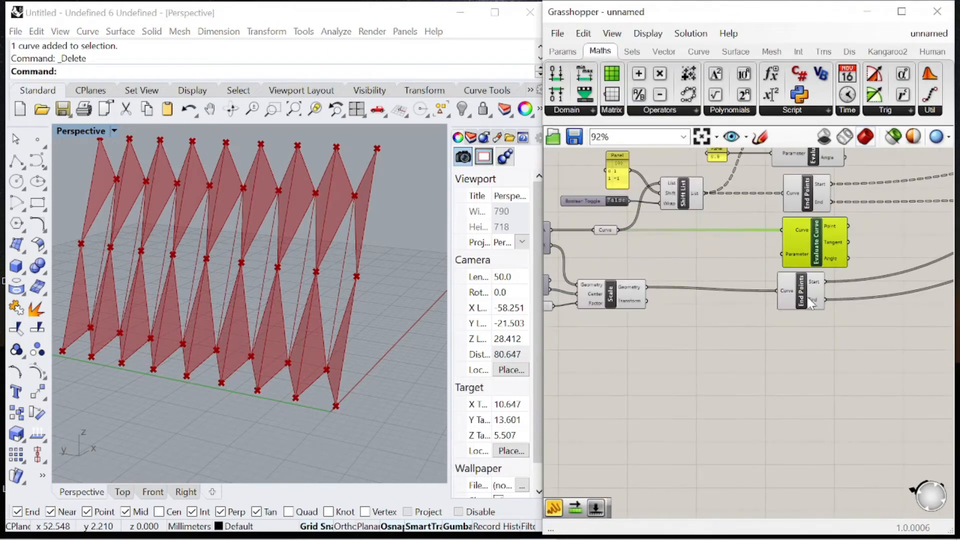
{"action": "left_click_drag", "start_coordinate": [803, 293], "coordinate": [809, 303]}
Step: Connect the 0.5 panel to the new Evaluate Curve's Parameter input and reparameterize its Curve input
{"action": "left_click_drag", "start_coordinate": [788, 259], "coordinate": [786, 264]}
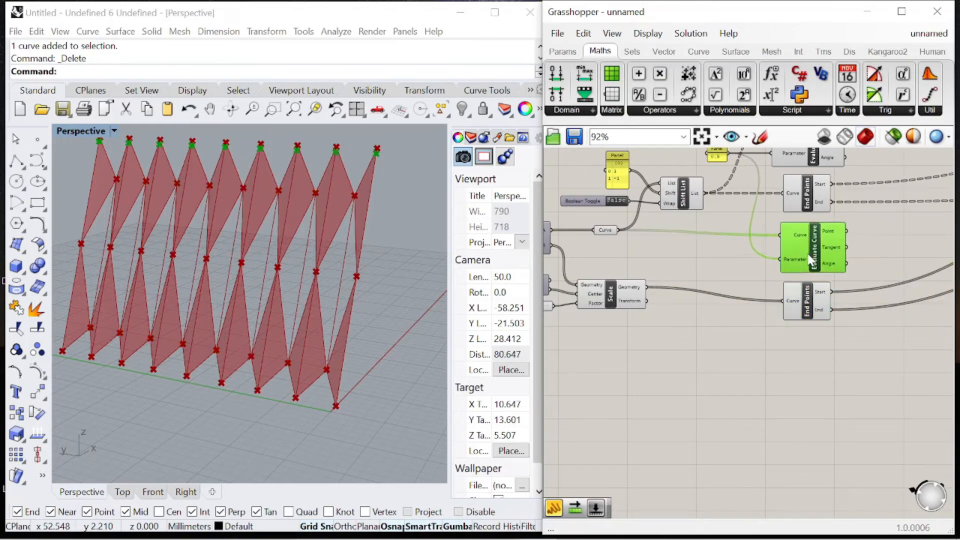
{"action": "scroll", "coordinate": [795, 245], "scroll_direction": "up", "scroll_amount": 3}
{"action": "right_click", "coordinate": [794, 239]}
{"action": "left_click", "coordinate": [830, 388]}
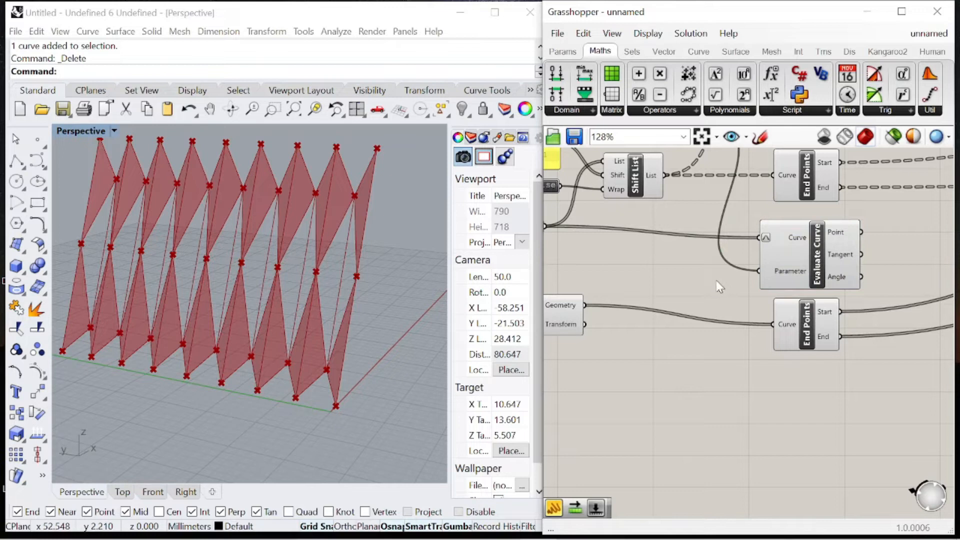
Step: Add a Shift List component and connect the new Evaluate Curve's Point output to its List input
{"action": "scroll", "coordinate": [751, 289], "scroll_direction": "down", "scroll_amount": 3}
{"action": "scroll", "coordinate": [715, 244], "scroll_direction": "up", "scroll_amount": 2}
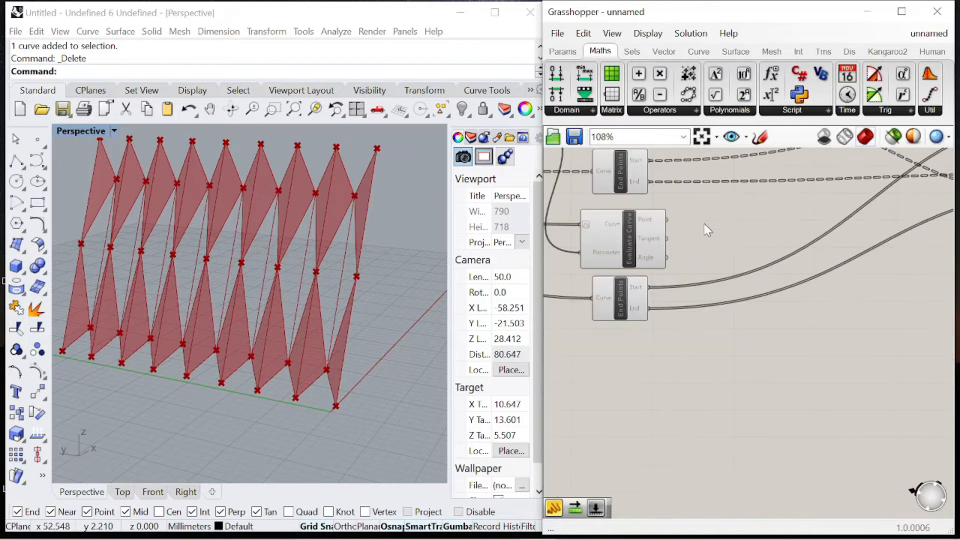
{"action": "double_click", "coordinate": [779, 352]}
{"action": "type", "text": "shift"}
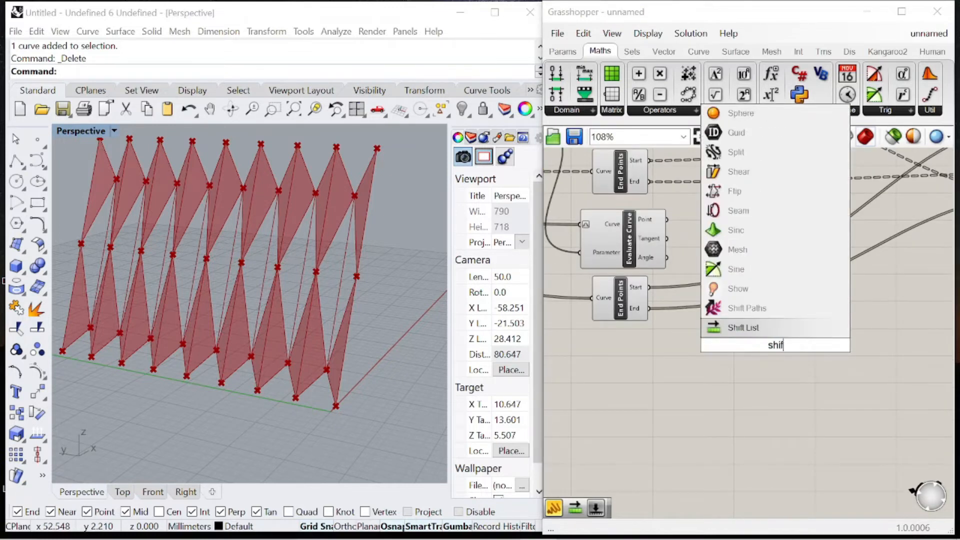
{"action": "left_click", "coordinate": [753, 331]}
{"action": "left_click_drag", "start_coordinate": [667, 219], "coordinate": [854, 325]}
Step: Connect a panel with value 1 to the new Shift List's Shift input and a False Boolean Toggle to its Wrap input
{"action": "scroll", "coordinate": [821, 323], "scroll_direction": "up", "scroll_amount": 3}
{"action": "double_click", "coordinate": [779, 338]}
{"action": "type", "text": "//1"}
{"action": "key", "text": "Return"}
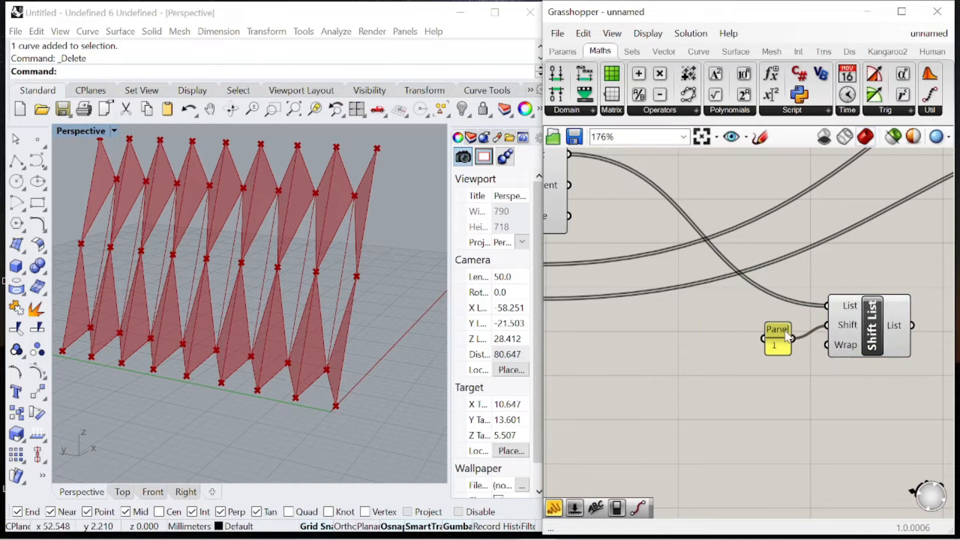
{"action": "double_click", "coordinate": [731, 339]}
{"action": "type", "text": "boole"}
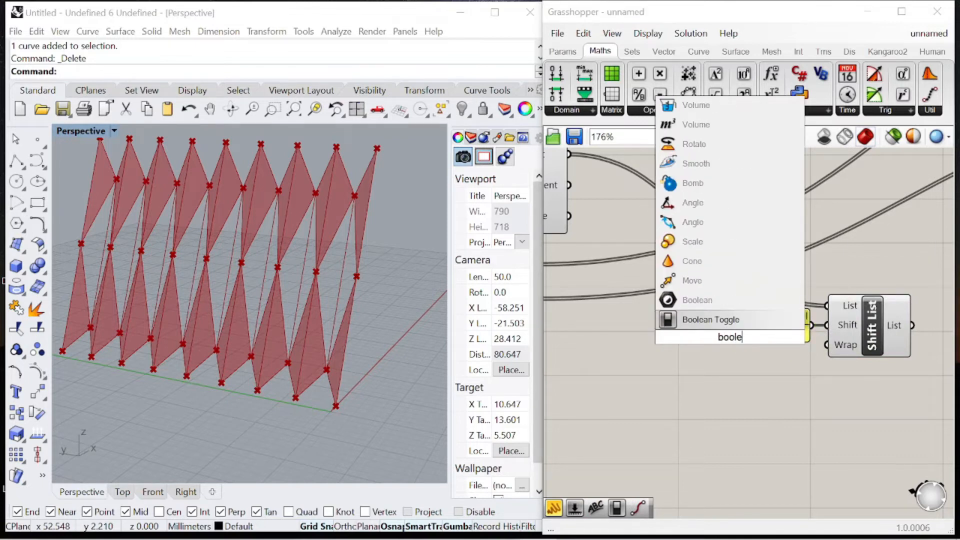
{"action": "left_click", "coordinate": [730, 319]}
{"action": "left_click_drag", "start_coordinate": [727, 349], "coordinate": [731, 364]}
{"action": "left_click_drag", "start_coordinate": [806, 351], "coordinate": [827, 345]}
Step: Duplicate the new Shift List together with its panel and Boolean Toggle below the original
{"action": "left_click_drag", "start_coordinate": [874, 395], "coordinate": [780, 315]}
{"action": "scroll", "coordinate": [780, 314], "scroll_direction": "down", "scroll_amount": 3}
{"action": "left_click_drag", "start_coordinate": [825, 359], "coordinate": [833, 386], "text": "alt"}
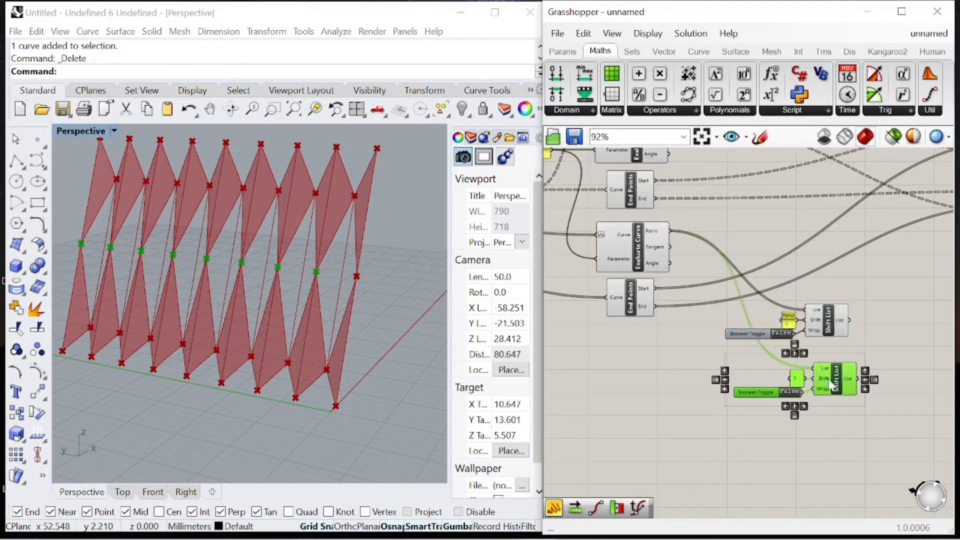
{"action": "scroll", "coordinate": [721, 326], "scroll_direction": "down", "scroll_amount": 2}
{"action": "scroll", "coordinate": [888, 354], "scroll_direction": "up", "scroll_amount": 3}
Step: Move both point Shift List groups further from Evaluate Curve and space them apart from each other
{"action": "left_click_drag", "start_coordinate": [805, 439], "coordinate": [651, 282]}
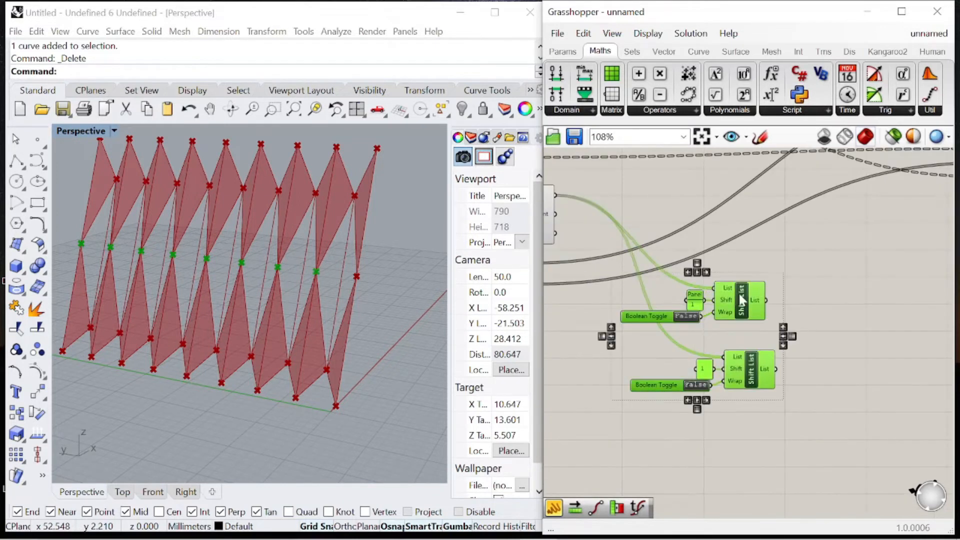
{"action": "left_click_drag", "start_coordinate": [739, 300], "coordinate": [844, 288]}
{"action": "left_click", "coordinate": [811, 333]}
{"action": "scroll", "coordinate": [703, 317], "scroll_direction": "down", "scroll_amount": 4}
{"action": "scroll", "coordinate": [840, 220], "scroll_direction": "up", "scroll_amount": 3}
{"action": "left_click_drag", "start_coordinate": [776, 445], "coordinate": [749, 439]}
{"action": "scroll", "coordinate": [732, 384], "scroll_direction": "up", "scroll_amount": 2}
{"action": "left_click_drag", "start_coordinate": [803, 364], "coordinate": [699, 326]}
{"action": "left_click_drag", "start_coordinate": [750, 325], "coordinate": [761, 322]}
{"action": "left_click", "coordinate": [750, 375]}
{"action": "scroll", "coordinate": [724, 424], "scroll_direction": "up", "scroll_amount": 4}
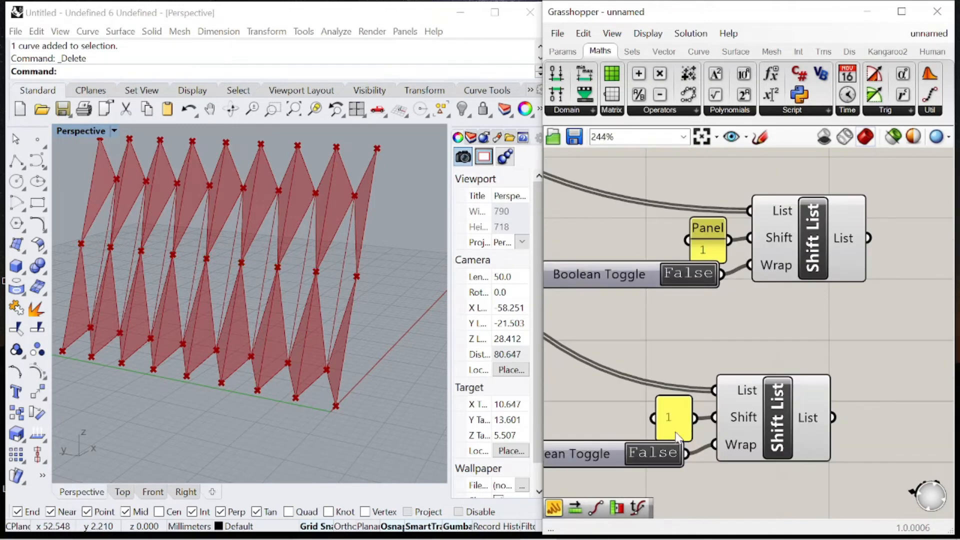
Step: Set the duplicated Shift List's shift panel to -1 and compare the points kept by both Shift Lists
{"action": "double_click", "coordinate": [672, 426]}
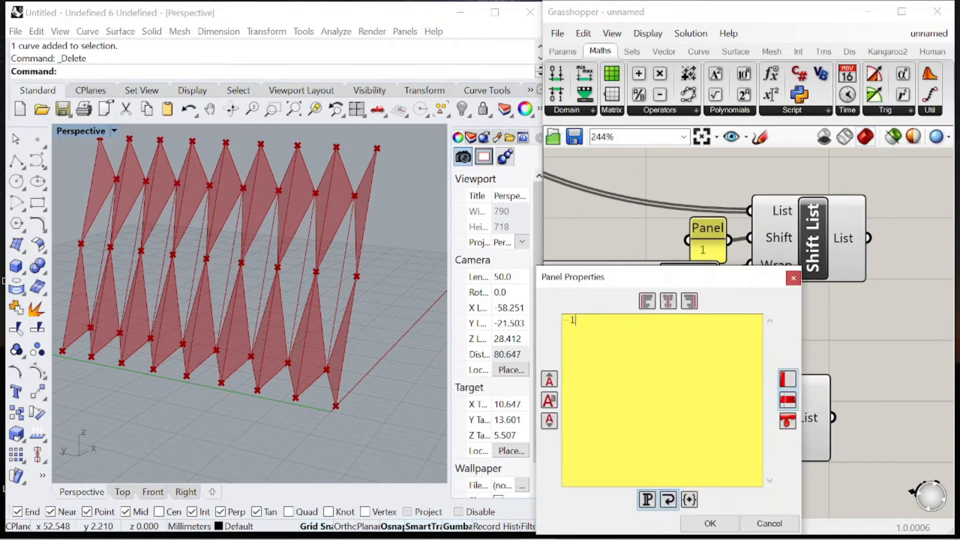
{"action": "left_click", "coordinate": [710, 523]}
{"action": "scroll", "coordinate": [704, 413], "scroll_direction": "up", "scroll_amount": 1}
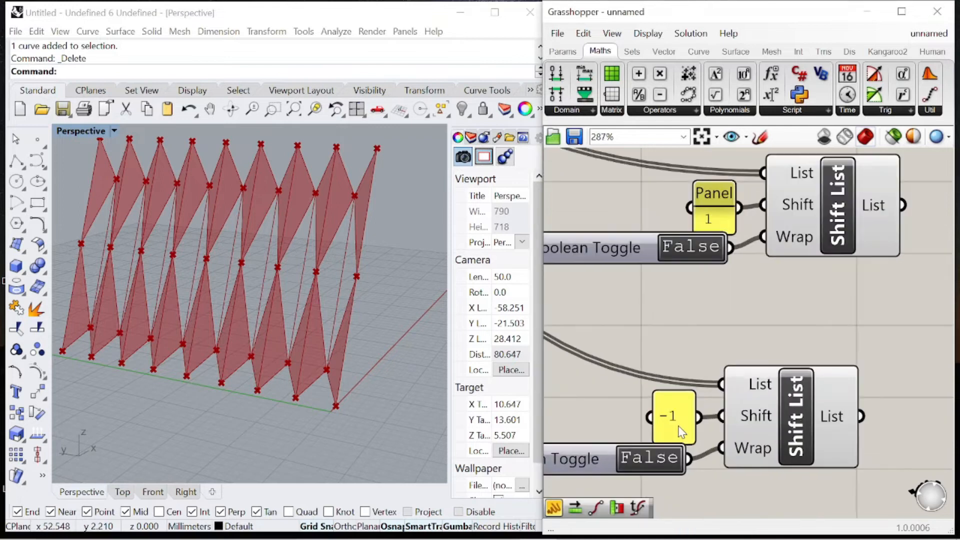
{"action": "scroll", "coordinate": [718, 385], "scroll_direction": "down", "scroll_amount": 5}
{"action": "scroll", "coordinate": [865, 241], "scroll_direction": "up", "scroll_amount": 3}
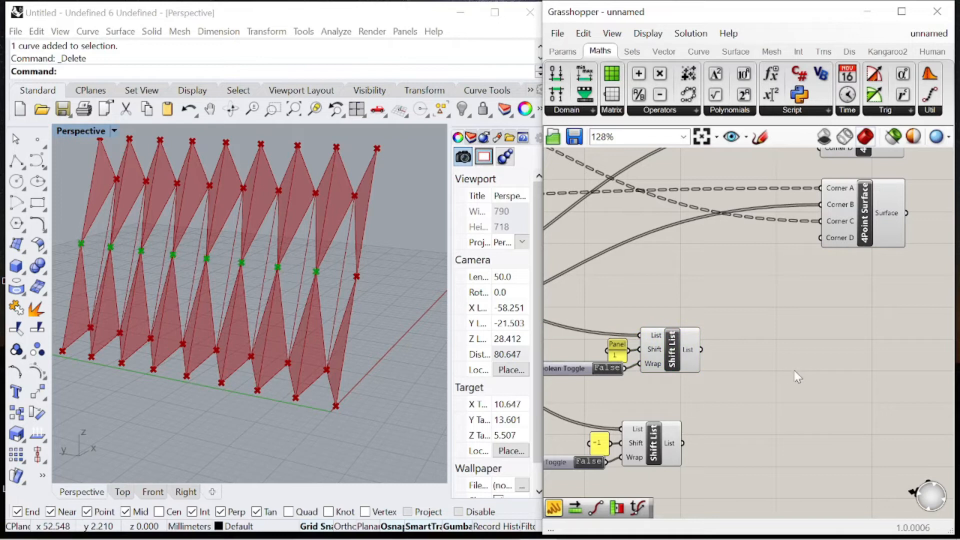
{"action": "right_click_drag", "start_coordinate": [325, 330], "coordinate": [349, 337]}
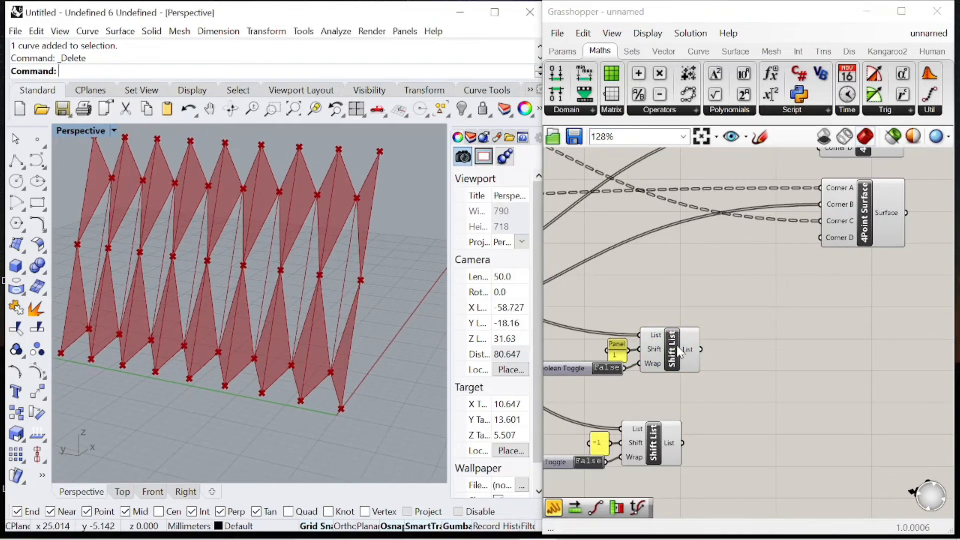
{"action": "left_click", "coordinate": [655, 453]}
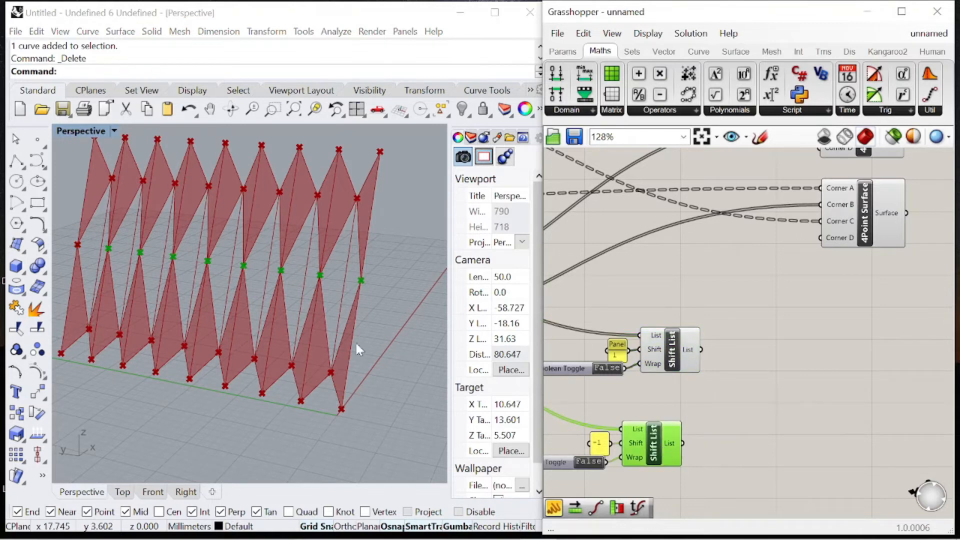
{"action": "right_click_drag", "start_coordinate": [356, 345], "coordinate": [386, 379], "text": "shift"}
Step: Duplicate the last 4Point Surface, connecting the two point Shift Lists to Corners A and B and the lower End Points' Start to Corner C
{"action": "left_click", "coordinate": [859, 212]}
{"action": "left_click_drag", "start_coordinate": [861, 219], "coordinate": [856, 338], "text": "alt"}
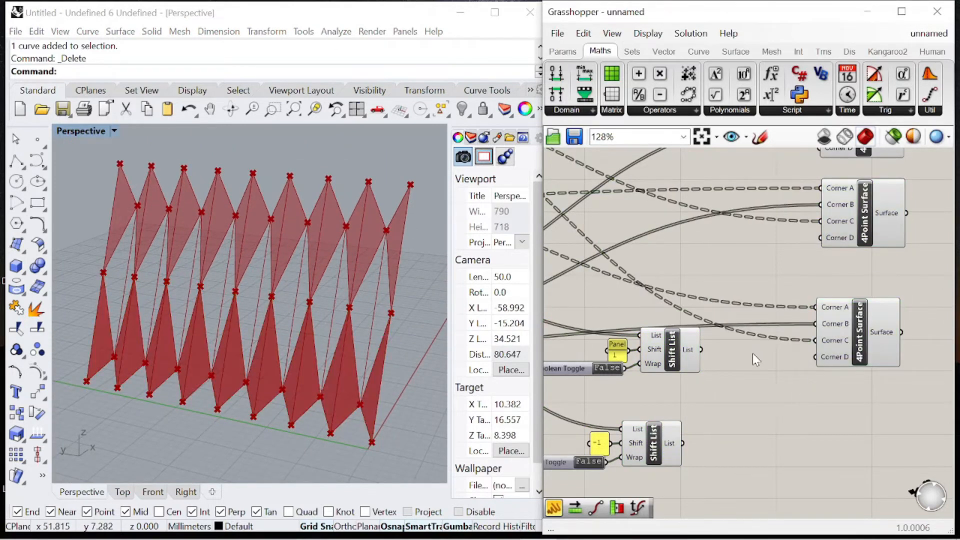
{"action": "left_click_drag", "start_coordinate": [701, 349], "coordinate": [818, 308]}
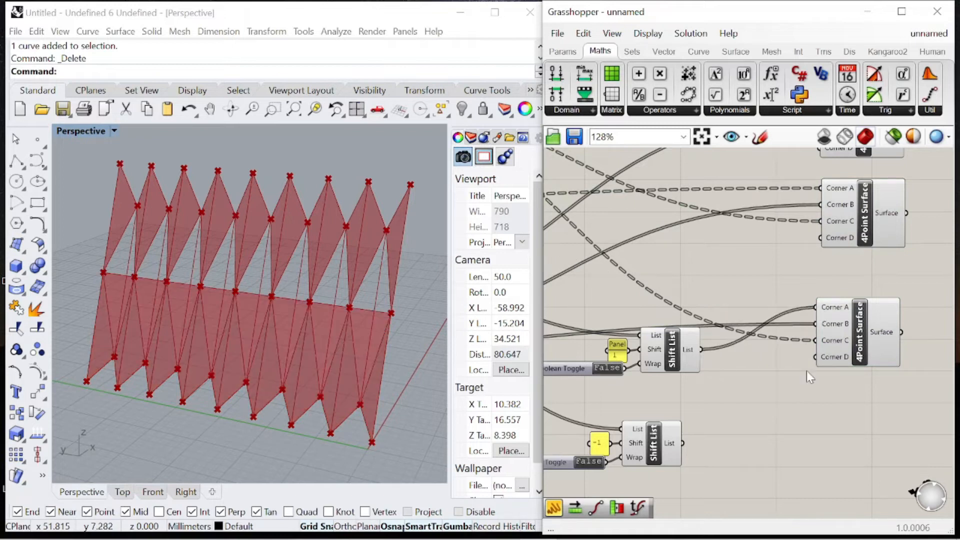
{"action": "left_click_drag", "start_coordinate": [683, 443], "coordinate": [825, 334]}
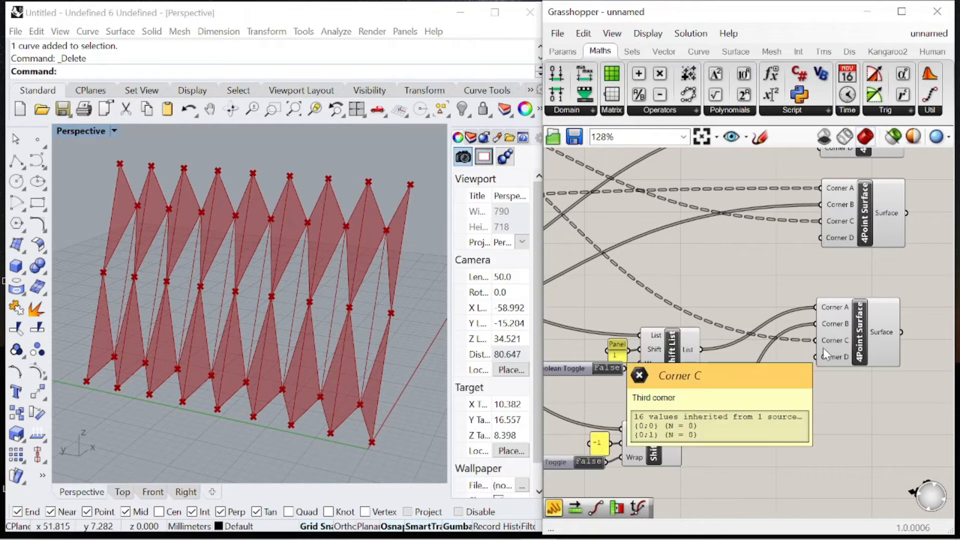
{"action": "scroll", "coordinate": [815, 253], "scroll_direction": "down", "scroll_amount": 4}
{"action": "scroll", "coordinate": [816, 256], "scroll_direction": "up", "scroll_amount": 3}
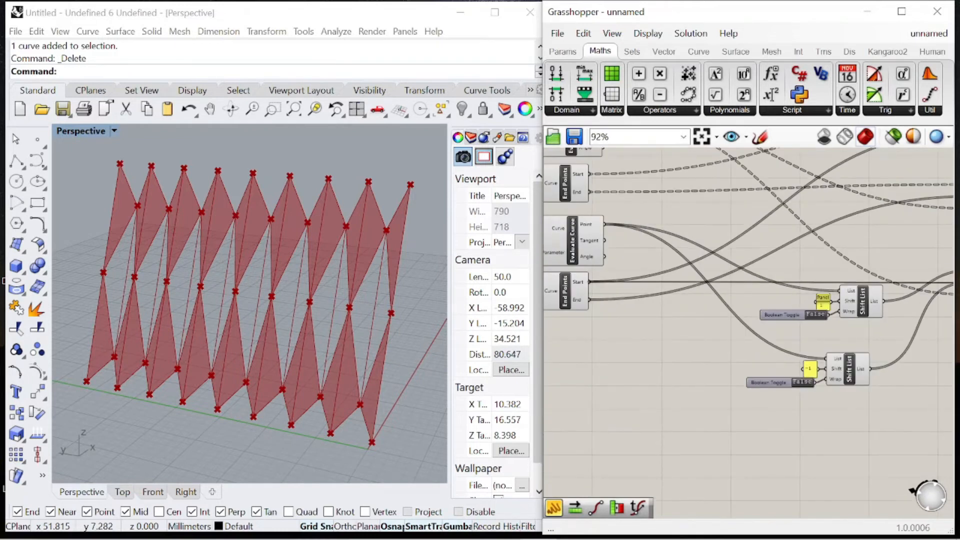
{"action": "left_click_drag", "start_coordinate": [872, 290], "coordinate": [880, 269]}
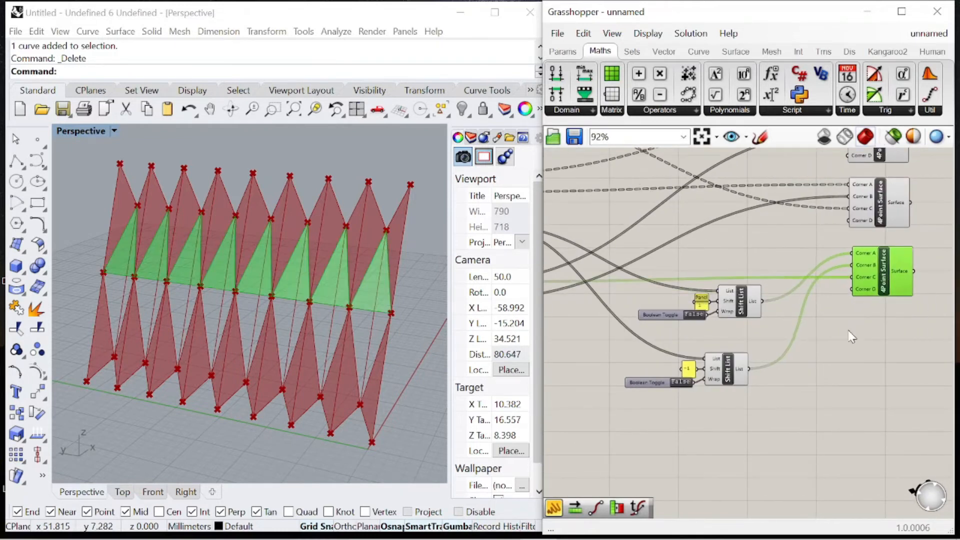
Step: Reposition the two point Shift List groups with their panels and toggles to tidy their spacing
{"action": "scroll", "coordinate": [635, 518], "scroll_direction": "up", "scroll_amount": 1}
{"action": "left_click_drag", "start_coordinate": [759, 400], "coordinate": [668, 349]}
{"action": "left_click_drag", "start_coordinate": [742, 348], "coordinate": [752, 367]}
{"action": "left_click_drag", "start_coordinate": [777, 313], "coordinate": [670, 275]}
{"action": "mouse_move", "coordinate": [749, 257]}
{"action": "left_mouse_down"}
{"action": "mouse_move", "coordinate": [754, 271]}
{"action": "mouse_move", "coordinate": [745, 270]}
{"action": "left_mouse_up"}
{"action": "left_click", "coordinate": [820, 296]}
Step: Duplicate the new 4Point Surface below the original and connect the lower End Points' End output to the copy's Corner C
{"action": "right_click_drag", "start_coordinate": [820, 296], "coordinate": [710, 310]}
{"action": "scroll", "coordinate": [710, 310], "scroll_direction": "up", "scroll_amount": 1}
{"action": "left_click_drag", "start_coordinate": [838, 243], "coordinate": [839, 350]}
{"action": "scroll", "coordinate": [848, 376], "scroll_direction": "down", "scroll_amount": 6}
{"action": "scroll", "coordinate": [800, 270], "scroll_direction": "up", "scroll_amount": 2}
{"action": "scroll", "coordinate": [613, 279], "scroll_direction": "up", "scroll_amount": 2}
{"action": "left_click_drag", "start_coordinate": [589, 244], "coordinate": [956, 467]}
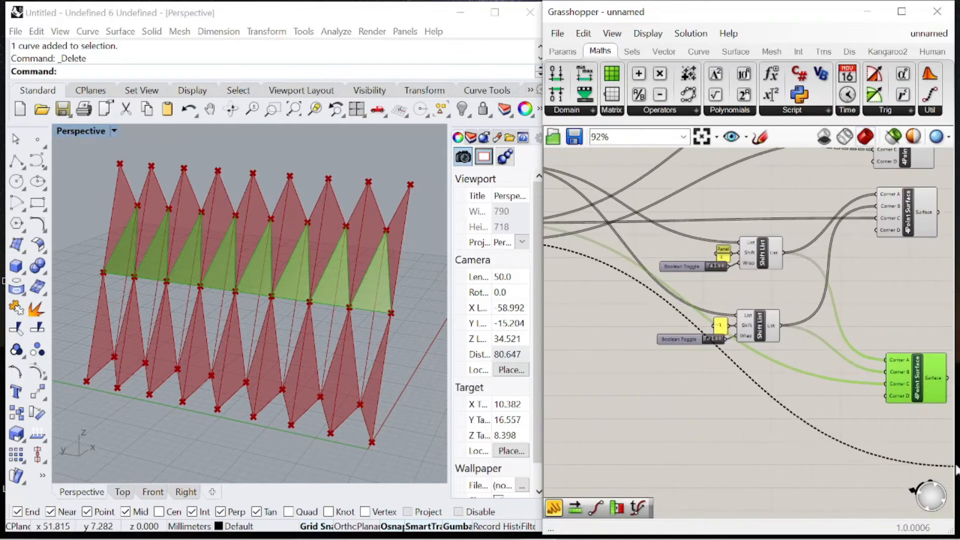
{"action": "left_click_drag", "start_coordinate": [885, 386], "coordinate": [885, 386]}
{"action": "left_click", "coordinate": [866, 439]}
Step: Examine the facets that the duplicated 4Point Surface forms along the middle fold line
{"action": "mouse_move", "coordinate": [268, 409]}
{"action": "right_mouse_down"}
{"action": "mouse_move", "coordinate": [214, 389]}
{"action": "mouse_move", "coordinate": [253, 336]}
{"action": "mouse_move", "coordinate": [242, 295]}
{"action": "mouse_move", "coordinate": [294, 390]}
{"action": "mouse_move", "coordinate": [204, 421]}
{"action": "mouse_move", "coordinate": [251, 437]}
{"action": "mouse_move", "coordinate": [280, 412]}
{"action": "right_mouse_up"}
{"action": "scroll", "coordinate": [295, 302], "scroll_direction": "up", "scroll_amount": 4}
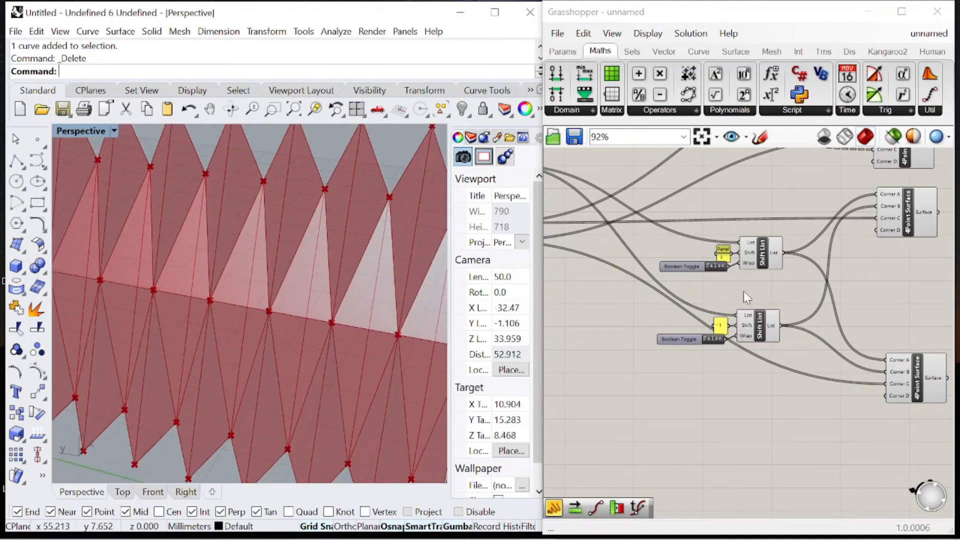
{"action": "scroll", "coordinate": [860, 341], "scroll_direction": "up", "scroll_amount": 3}
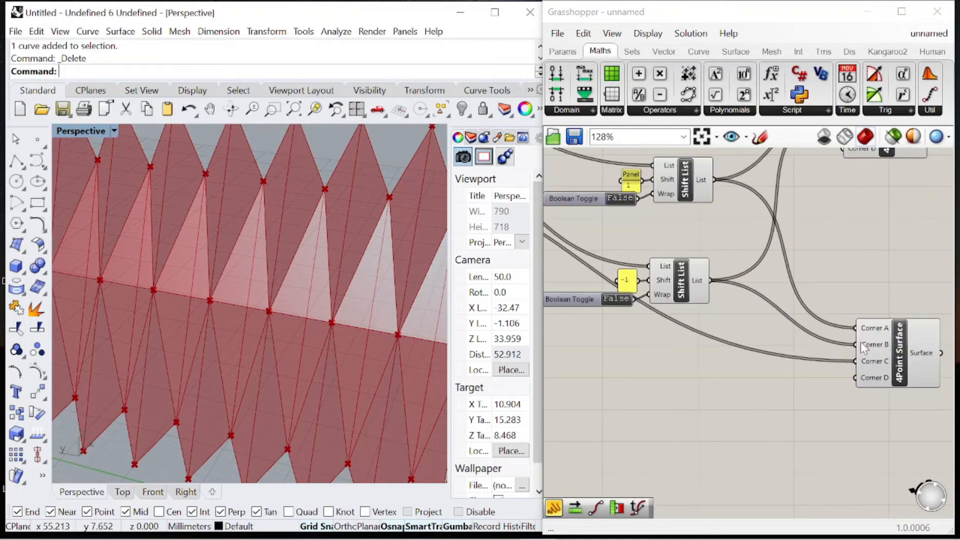
{"action": "left_click", "coordinate": [906, 345]}
{"action": "right_click_drag", "start_coordinate": [253, 353], "coordinate": [360, 393]}
{"action": "left_click", "coordinate": [704, 373]}
{"action": "scroll", "coordinate": [805, 278], "scroll_direction": "down", "scroll_amount": 8}
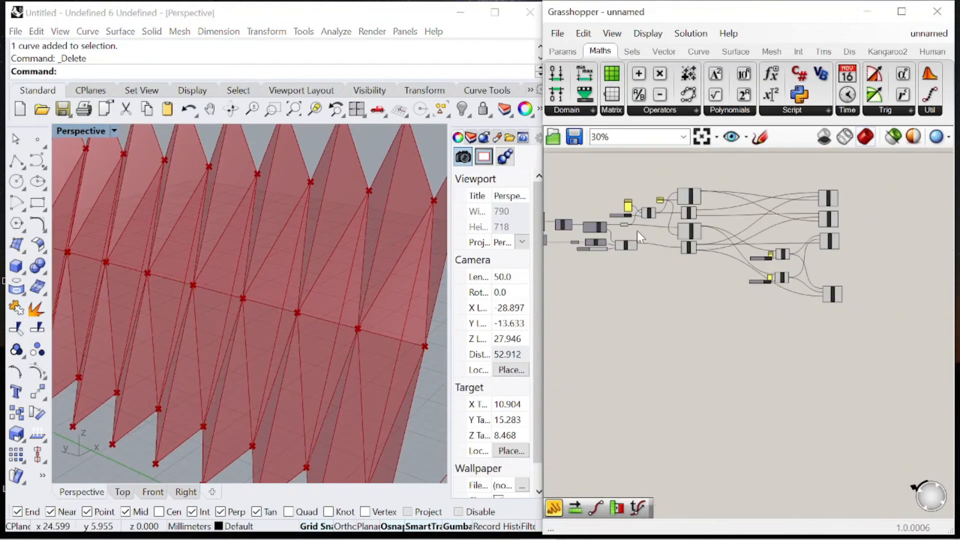
Step: Turn off the preview of the component feeding the lower End Points
{"action": "scroll", "coordinate": [637, 230], "scroll_direction": "up", "scroll_amount": 9}
{"action": "left_click", "coordinate": [619, 269]}
{"action": "middle_click", "coordinate": [674, 210]}
{"action": "left_click", "coordinate": [726, 233]}
{"action": "right_click_drag", "start_coordinate": [400, 290], "coordinate": [370, 340]}
Step: Move the four 4Point Surface components farther away from the End Points components
{"action": "scroll", "coordinate": [806, 235], "scroll_direction": "down", "scroll_amount": 5}
{"action": "scroll", "coordinate": [841, 258], "scroll_direction": "up", "scroll_amount": 3}
{"action": "scroll", "coordinate": [750, 322], "scroll_direction": "down", "scroll_amount": 4}
{"action": "left_click_drag", "start_coordinate": [845, 395], "coordinate": [774, 165]}
{"action": "left_click_drag", "start_coordinate": [798, 204], "coordinate": [854, 203]}
{"action": "left_click", "coordinate": [784, 388]}
Step: Stack the two point Shift List groups closer together, just before the 4Point Surface components
{"action": "scroll", "coordinate": [706, 304], "scroll_direction": "up", "scroll_amount": 5}
{"action": "left_click_drag", "start_coordinate": [600, 199], "coordinate": [770, 385]}
{"action": "left_click_drag", "start_coordinate": [732, 277], "coordinate": [740, 211]}
{"action": "left_click", "coordinate": [819, 315]}
{"action": "left_click_drag", "start_coordinate": [794, 267], "coordinate": [782, 280]}
{"action": "left_click_drag", "start_coordinate": [701, 299], "coordinate": [905, 404]}
{"action": "left_click_drag", "start_coordinate": [869, 344], "coordinate": [860, 328]}
{"action": "left_click", "coordinate": [738, 302]}
Step: Add a Surface parameter beyond the 4Point Surface components
{"action": "scroll", "coordinate": [736, 304], "scroll_direction": "down", "scroll_amount": 5}
{"action": "scroll", "coordinate": [870, 273], "scroll_direction": "up", "scroll_amount": 5}
{"action": "scroll", "coordinate": [845, 278], "scroll_direction": "down", "scroll_amount": 7}
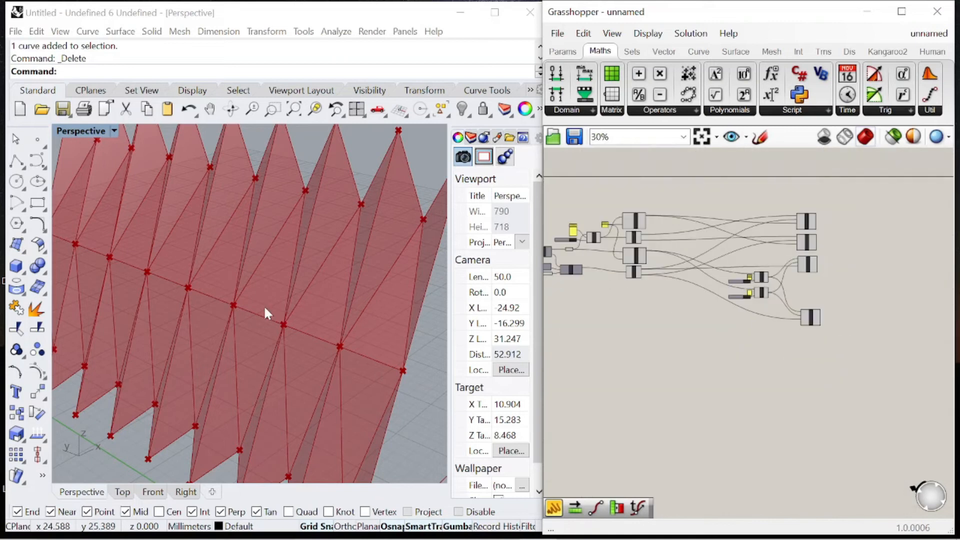
{"action": "right_click_drag", "start_coordinate": [266, 311], "coordinate": [220, 300]}
{"action": "scroll", "coordinate": [817, 240], "scroll_direction": "up", "scroll_amount": 1}
{"action": "scroll", "coordinate": [830, 258], "scroll_direction": "up", "scroll_amount": 5}
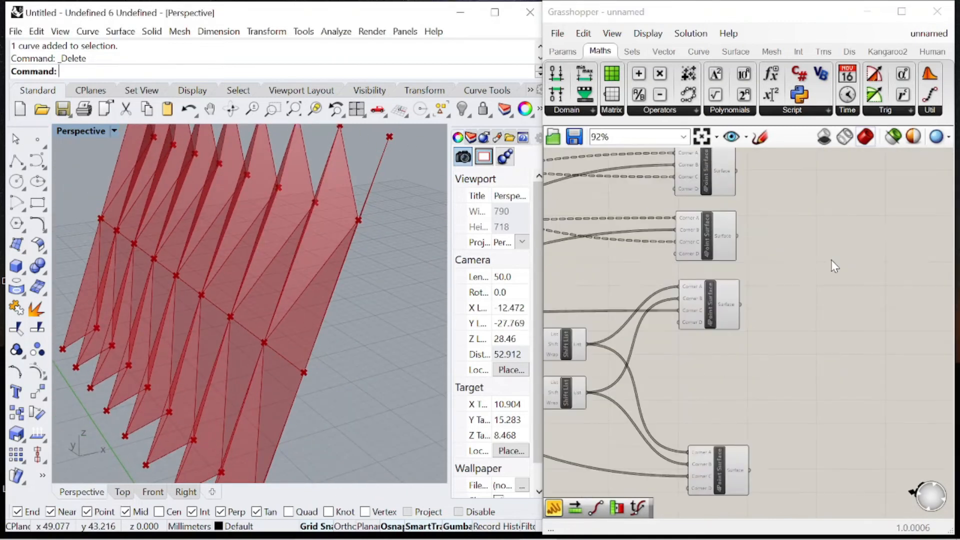
{"action": "double_click", "coordinate": [833, 259]}
{"action": "type", "text": "surface"}
{"action": "key", "text": "Return"}
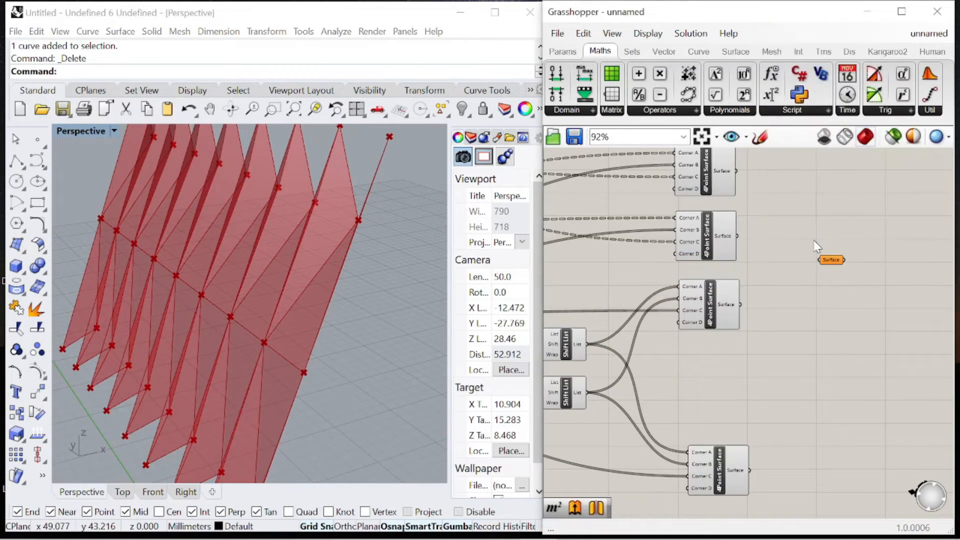
Step: Connect all four 4Point Surface outputs to the Surface parameter and flatten its data
{"action": "scroll", "coordinate": [721, 279], "scroll_direction": "up", "scroll_amount": 1}
{"action": "scroll", "coordinate": [736, 194], "scroll_direction": "down", "scroll_amount": 1}
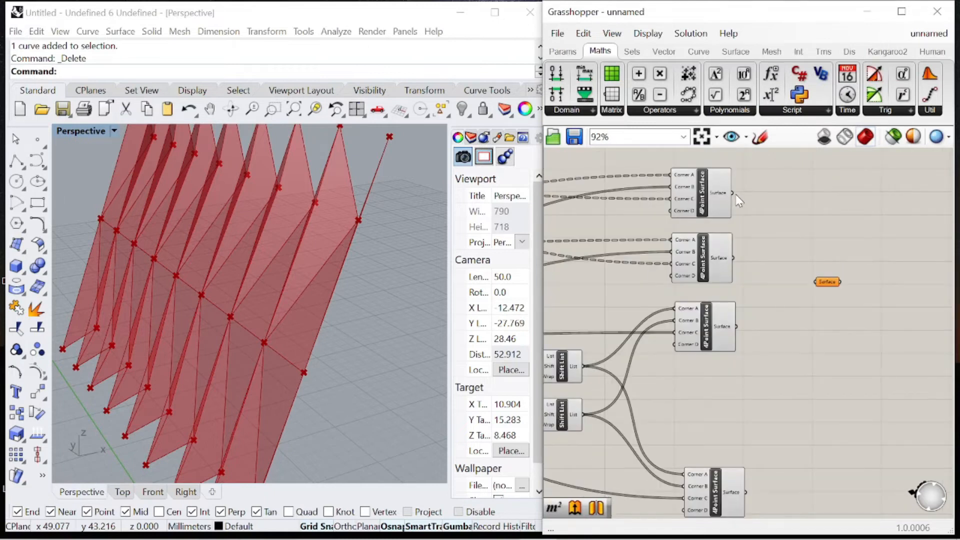
{"action": "left_click_drag", "start_coordinate": [733, 258], "coordinate": [815, 282], "text": "shift"}
{"action": "scroll", "coordinate": [819, 280], "scroll_direction": "up", "scroll_amount": 4}
{"action": "right_click", "coordinate": [819, 280]}
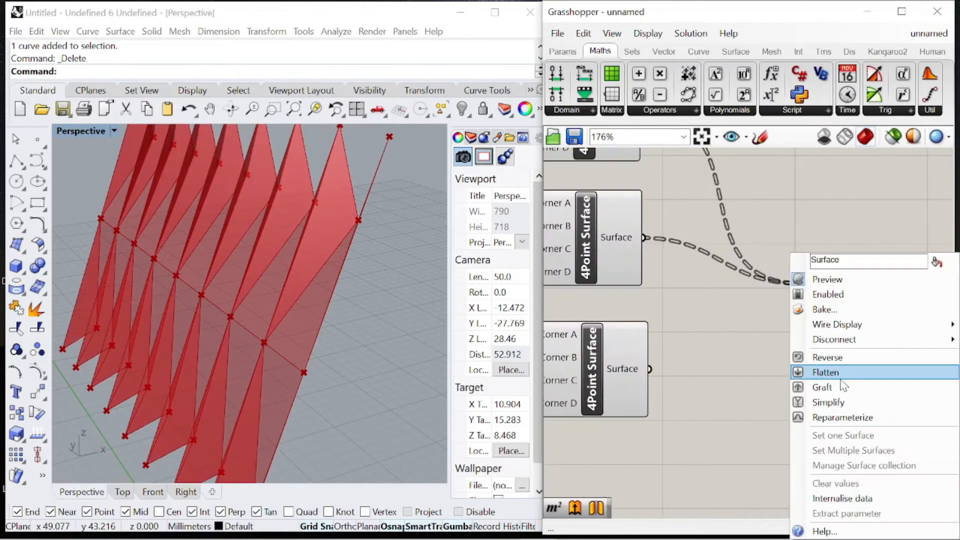
{"action": "left_click", "coordinate": [840, 375]}
{"action": "left_click_drag", "start_coordinate": [754, 319], "coordinate": [786, 283], "text": "shift"}
{"action": "scroll", "coordinate": [770, 300], "scroll_direction": "down", "scroll_amount": 5}
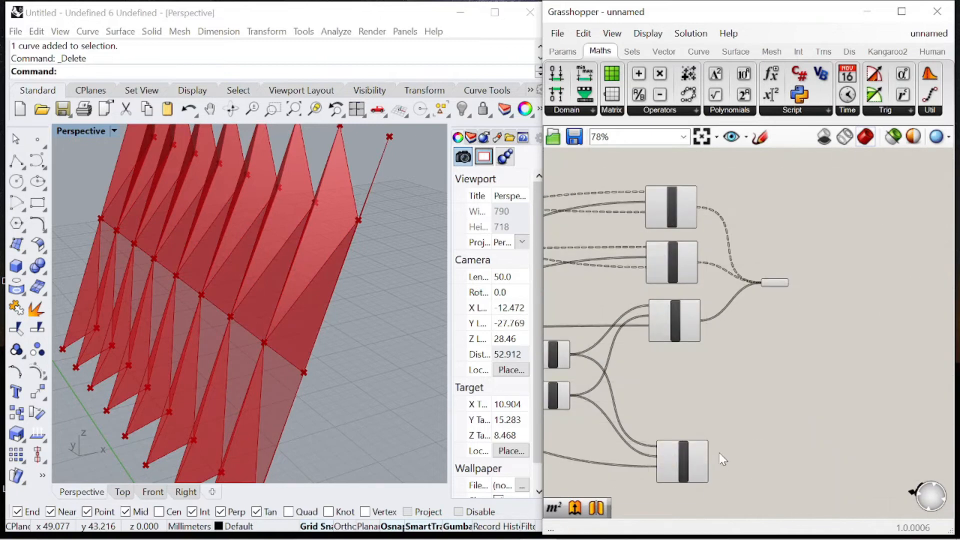
{"action": "scroll", "coordinate": [712, 463], "scroll_direction": "up", "scroll_amount": 3}
{"action": "left_click_drag", "start_coordinate": [813, 178], "coordinate": [847, 273]}
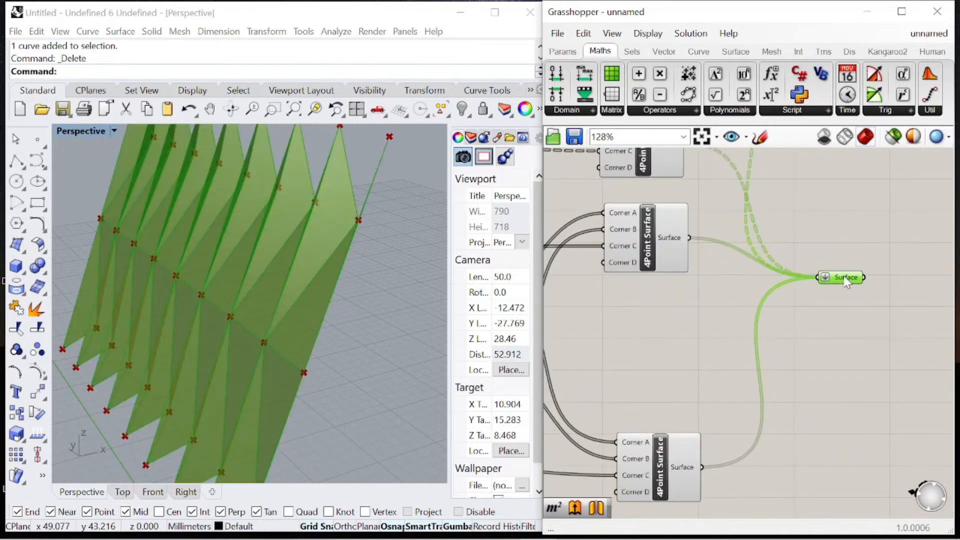
{"action": "left_click", "coordinate": [852, 228]}
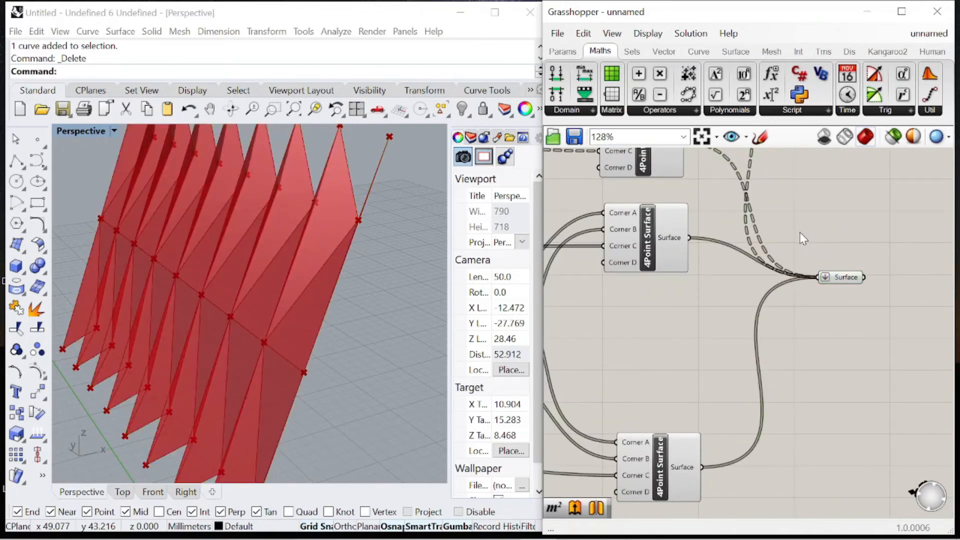
Step: Add a Mirror component after the flattened Surface parameter and connect the surfaces to its Geometry input
{"action": "right_click_drag", "start_coordinate": [800, 233], "coordinate": [728, 185]}
{"action": "double_click", "coordinate": [872, 281]}
{"action": "type", "text": "mir"}
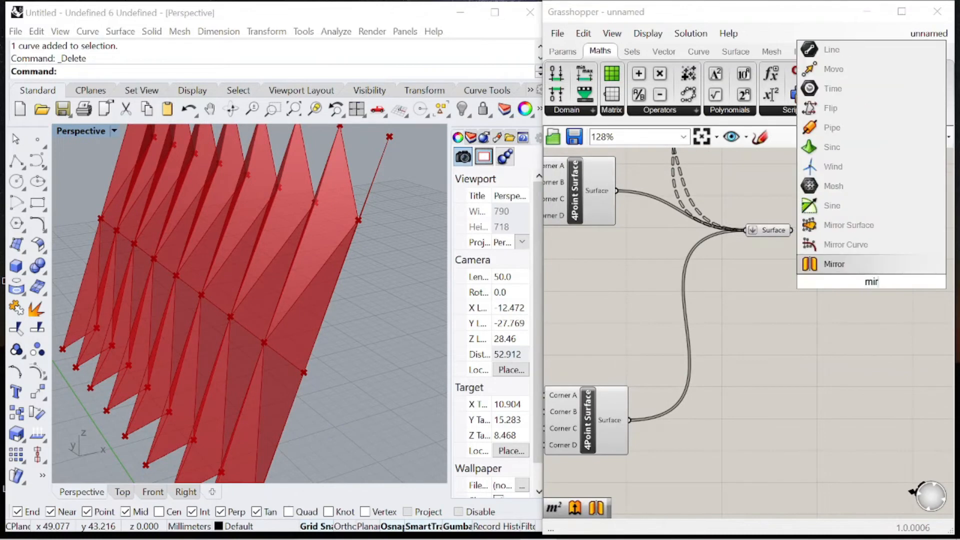
{"action": "key", "text": "Return"}
{"action": "left_click_drag", "start_coordinate": [816, 260], "coordinate": [838, 293]}
{"action": "scroll", "coordinate": [792, 272], "scroll_direction": "down", "scroll_amount": 4}
{"action": "scroll", "coordinate": [910, 295], "scroll_direction": "up", "scroll_amount": 3}
{"action": "scroll", "coordinate": [163, 299], "scroll_direction": "down", "scroll_amount": 6}
{"action": "scroll", "coordinate": [761, 304], "scroll_direction": "up", "scroll_amount": 3}
{"action": "right_click_drag", "start_coordinate": [209, 382], "coordinate": [340, 320]}
Step: Add an XY Plane component below the Mirror and connect it to the Mirror's Plane input
{"action": "double_click", "coordinate": [780, 295]}
{"action": "type", "text": "xy"}
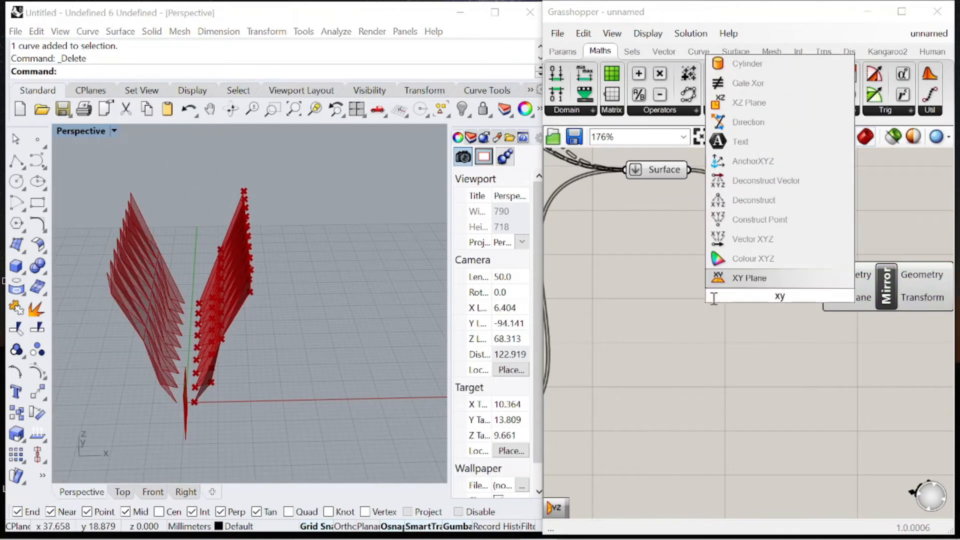
{"action": "key", "text": "Return"}
{"action": "left_click_drag", "start_coordinate": [770, 297], "coordinate": [822, 298]}
{"action": "left_click_drag", "start_coordinate": [720, 299], "coordinate": [733, 349]}
{"action": "scroll", "coordinate": [895, 242], "scroll_direction": "down", "scroll_amount": 4}
{"action": "scroll", "coordinate": [895, 242], "scroll_direction": "down", "scroll_amount": 2}
{"action": "scroll", "coordinate": [825, 312], "scroll_direction": "up", "scroll_amount": 3}
{"action": "left_click_drag", "start_coordinate": [850, 304], "coordinate": [834, 341]}
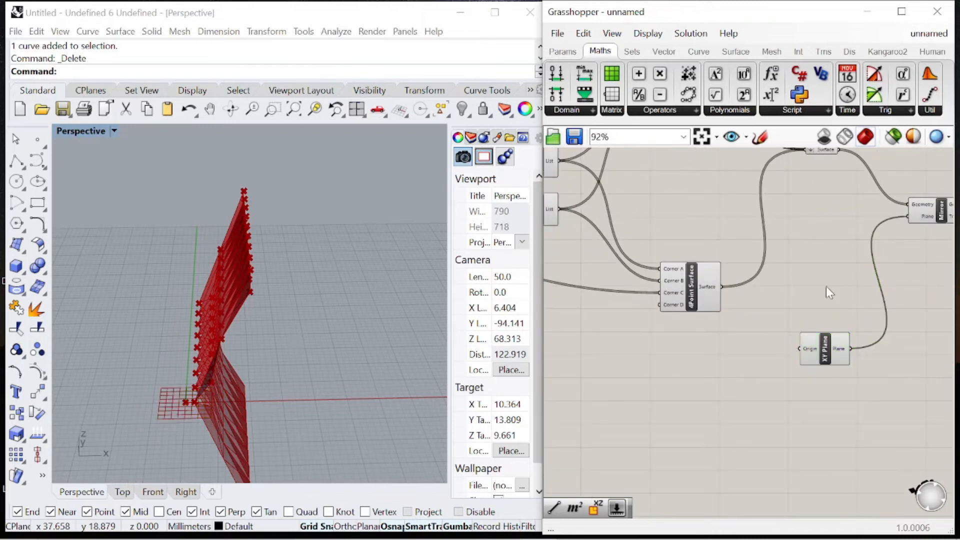
Step: Add a Deconstruct Brep component at the start of the definition and connect the original Curve parameter to its Brep input
{"action": "scroll", "coordinate": [826, 289], "scroll_direction": "down", "scroll_amount": 5}
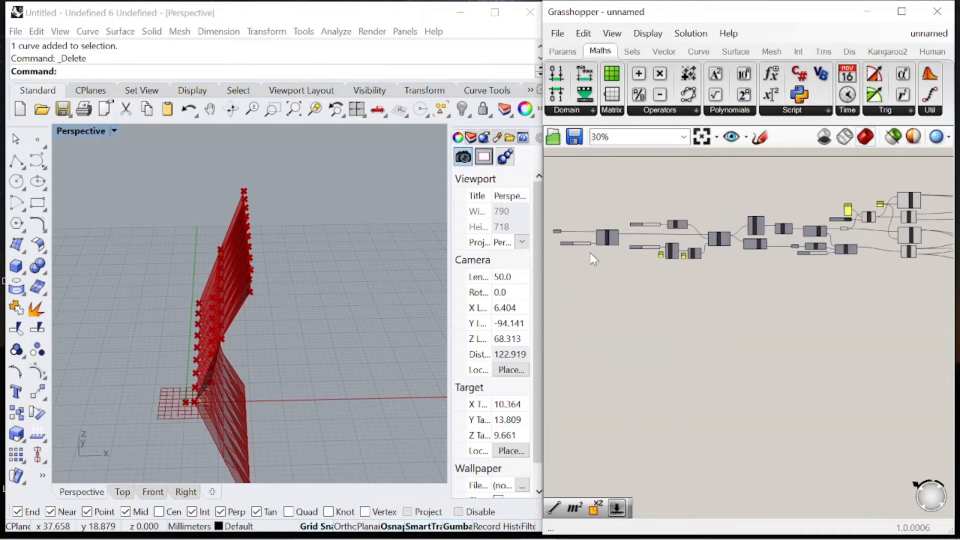
{"action": "scroll", "coordinate": [593, 259], "scroll_direction": "up", "scroll_amount": 6}
{"action": "double_click", "coordinate": [653, 349]}
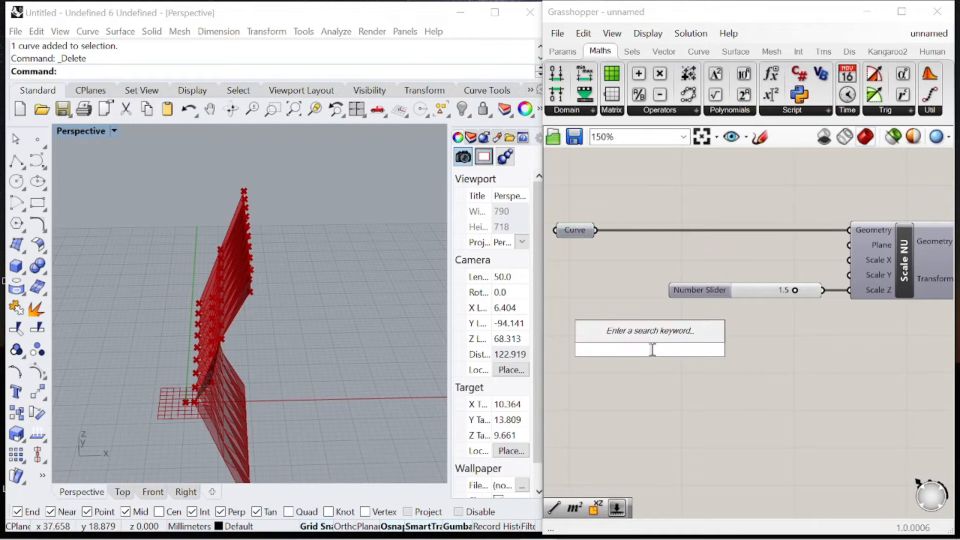
{"action": "type", "text": "decon"}
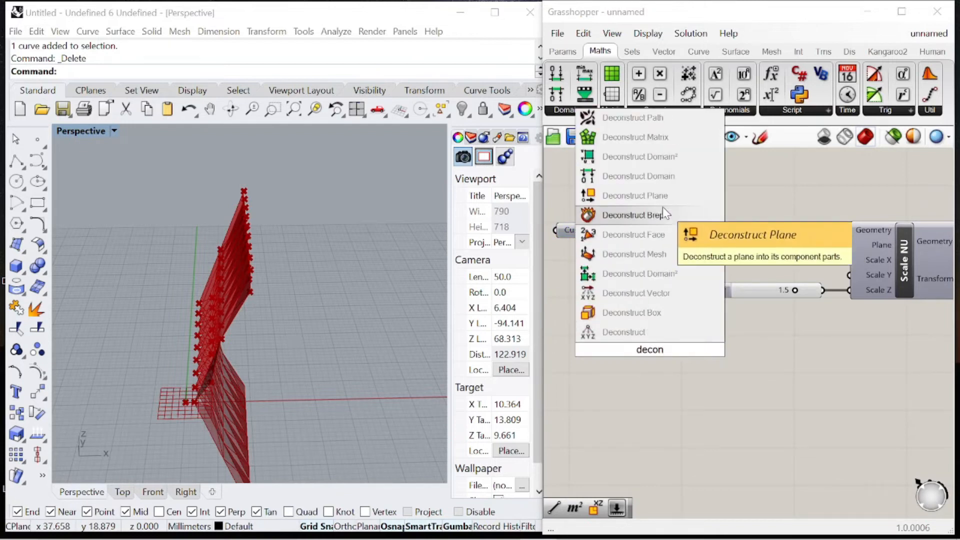
{"action": "left_click", "coordinate": [650, 215]}
{"action": "left_click_drag", "start_coordinate": [595, 230], "coordinate": [606, 349]}
{"action": "left_click_drag", "start_coordinate": [689, 361], "coordinate": [726, 375]}
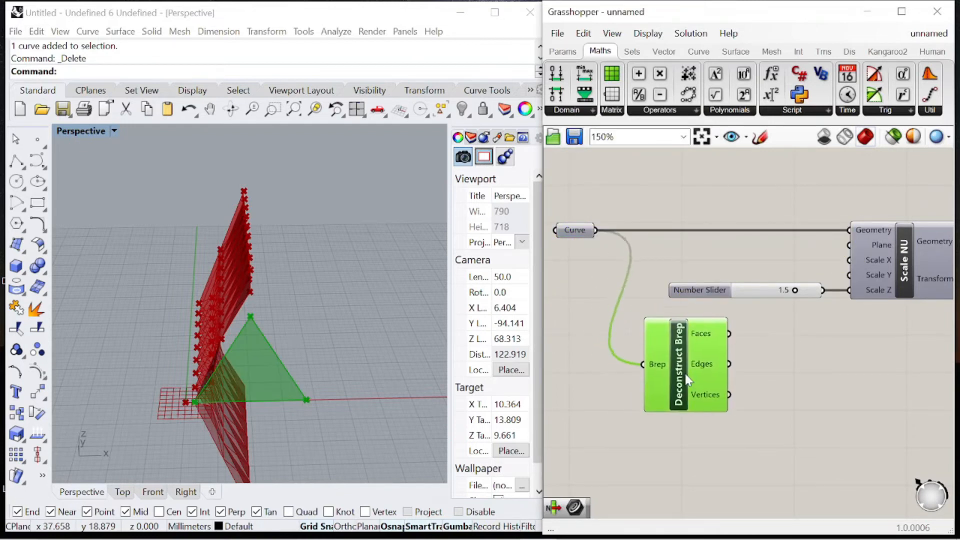
Step: Add a List Item component and connect Deconstruct Brep's Edges output to its List input
{"action": "double_click", "coordinate": [761, 393]}
{"action": "type", "text": "list item"}
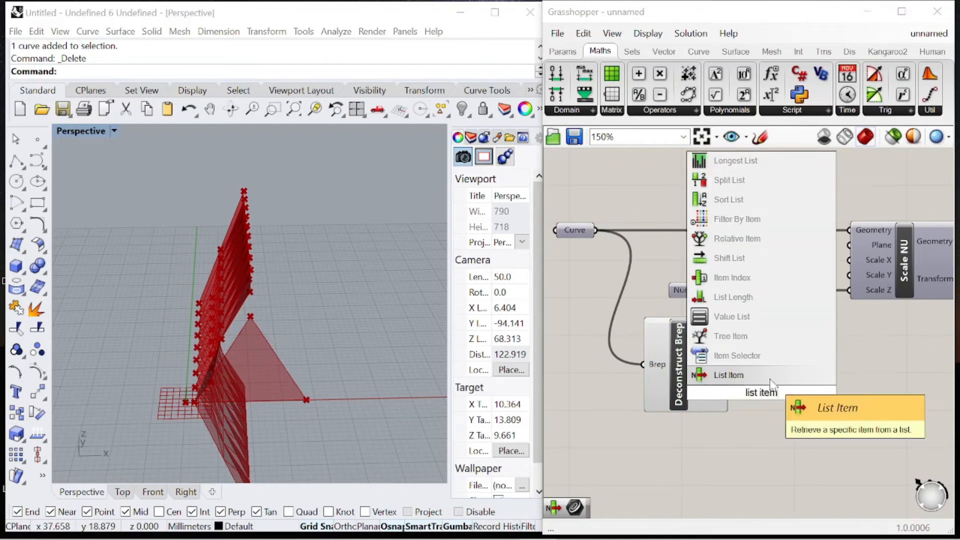
{"action": "left_click", "coordinate": [770, 379]}
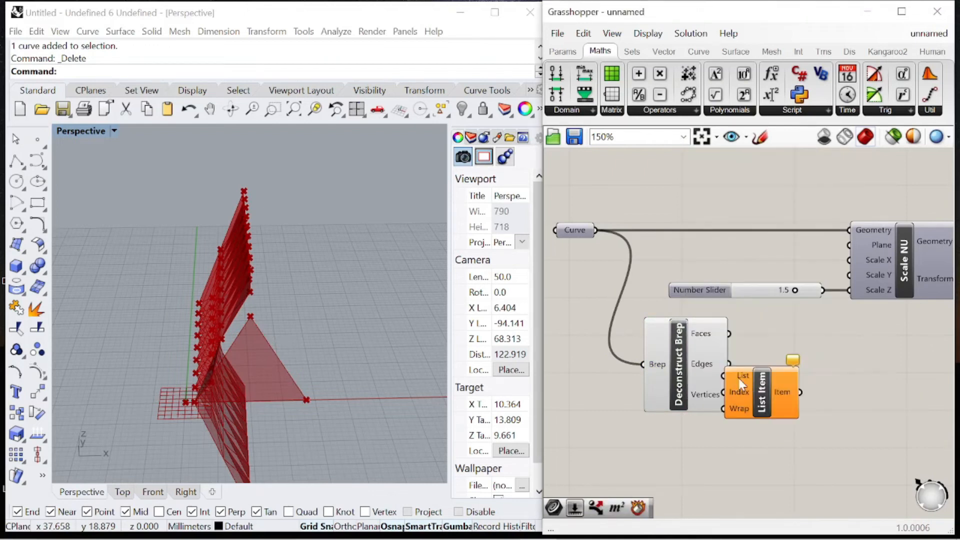
{"action": "left_click_drag", "start_coordinate": [771, 385], "coordinate": [854, 443]}
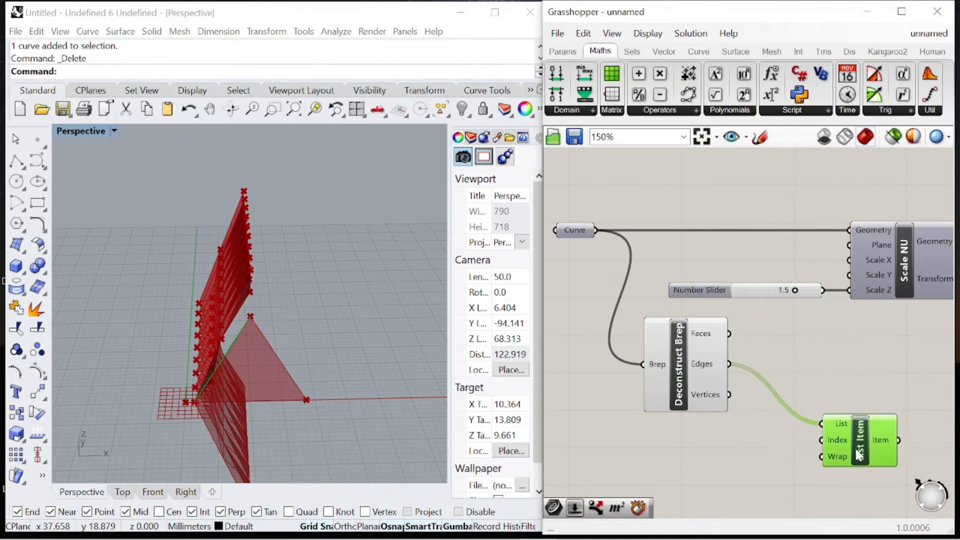
Step: Add a 0 to 2 number slider at value 1 and connect it to the List Item's Index input
{"action": "right_click_drag", "start_coordinate": [784, 451], "coordinate": [775, 425]}
{"action": "scroll", "coordinate": [775, 425], "scroll_direction": "up", "scroll_amount": 2}
{"action": "double_click", "coordinate": [775, 425]}
{"action": "type", "text": "0<2"}
{"action": "key", "text": "Return"}
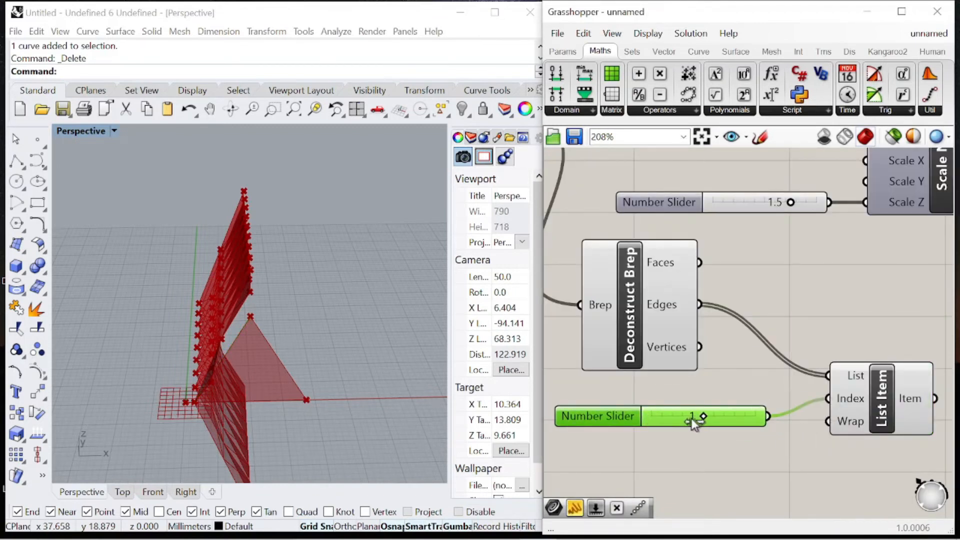
{"action": "left_click", "coordinate": [900, 398]}
{"action": "right_click_drag", "start_coordinate": [617, 424], "coordinate": [615, 385]}
{"action": "right_click_drag", "start_coordinate": [360, 360], "coordinate": [420, 320]}
{"action": "left_click_drag", "start_coordinate": [608, 371], "coordinate": [622, 360]}
Step: Add an Evaluate Curve component, connect the List Item's Item output to its Curve input, and reparameterize that input
{"action": "right_click_drag", "start_coordinate": [671, 339], "coordinate": [572, 319]}
{"action": "double_click", "coordinate": [852, 395]}
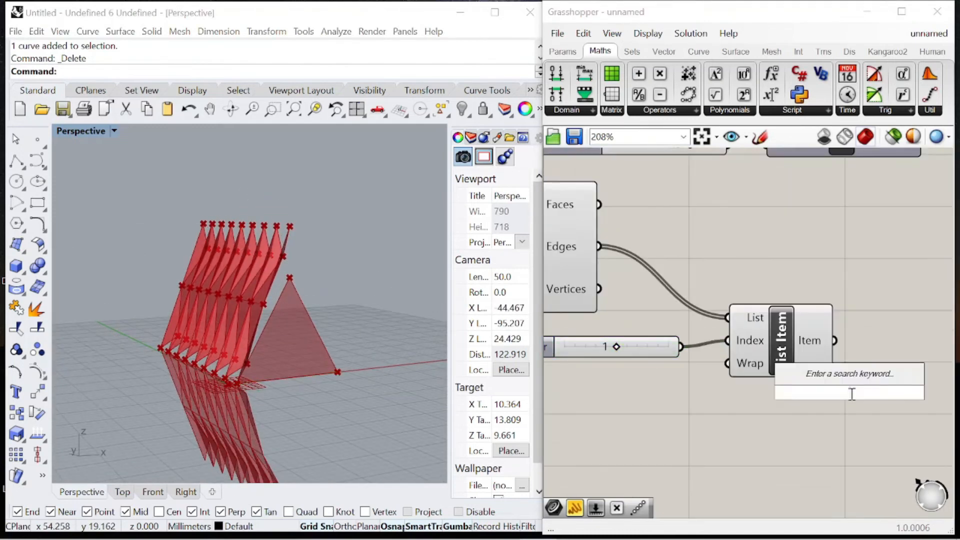
{"action": "type", "text": "evaluate"}
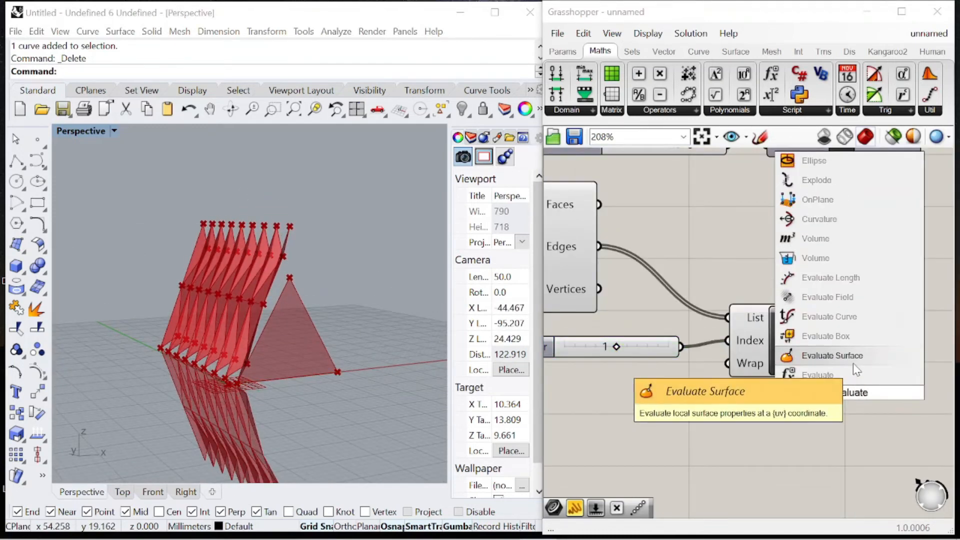
{"action": "left_click", "coordinate": [848, 322]}
{"action": "scroll", "coordinate": [855, 363], "scroll_direction": "down", "scroll_amount": 2}
{"action": "right_click_drag", "start_coordinate": [855, 363], "coordinate": [783, 336]}
{"action": "scroll", "coordinate": [786, 341], "scroll_direction": "up", "scroll_amount": 2}
{"action": "left_click_drag", "start_coordinate": [786, 342], "coordinate": [858, 350]}
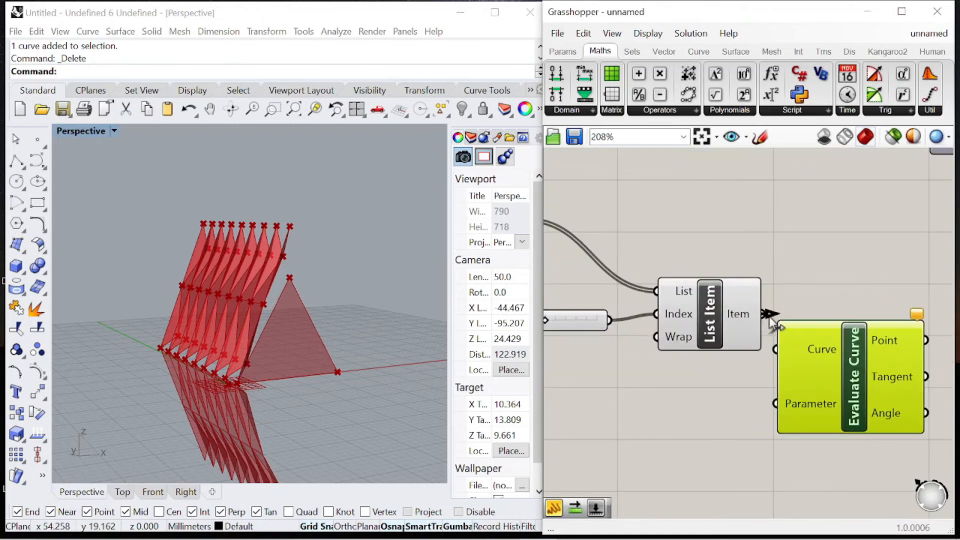
{"action": "right_click", "coordinate": [822, 355]}
{"action": "left_click", "coordinate": [846, 387]}
Step: Add a panel containing 0.5 and connect it to the Evaluate Curve's Parameter input
{"action": "double_click", "coordinate": [745, 402]}
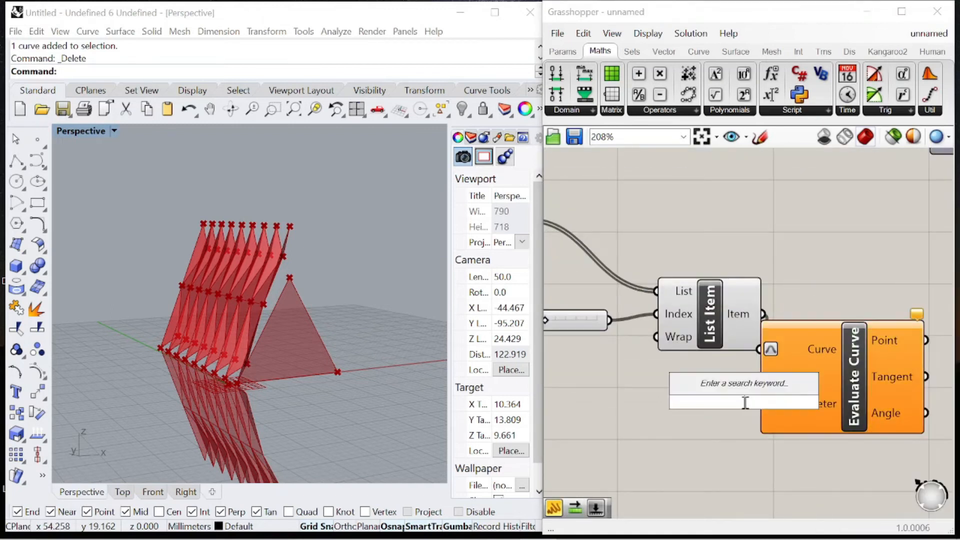
{"action": "type", "text": "\"0."}
{"action": "key", "text": "Return"}
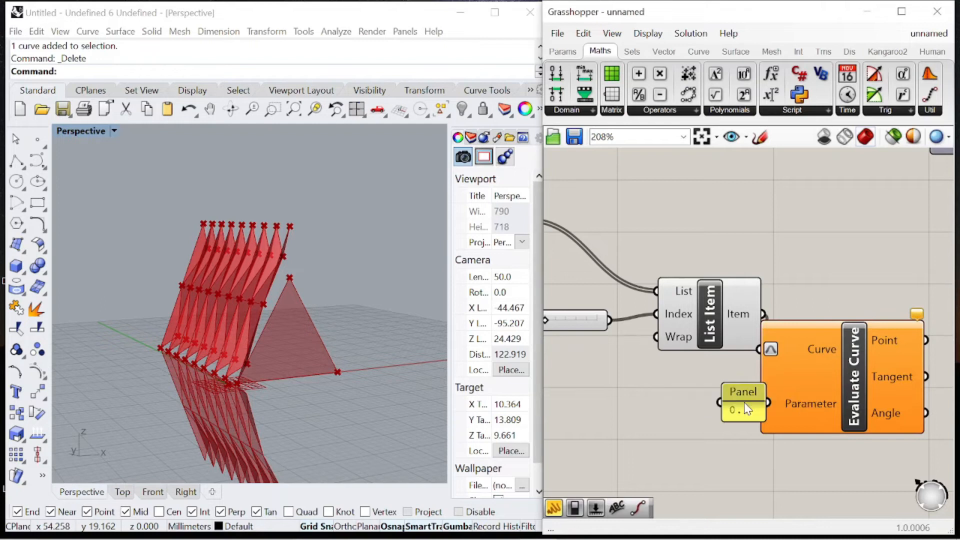
{"action": "left_click_drag", "start_coordinate": [881, 417], "coordinate": [945, 433]}
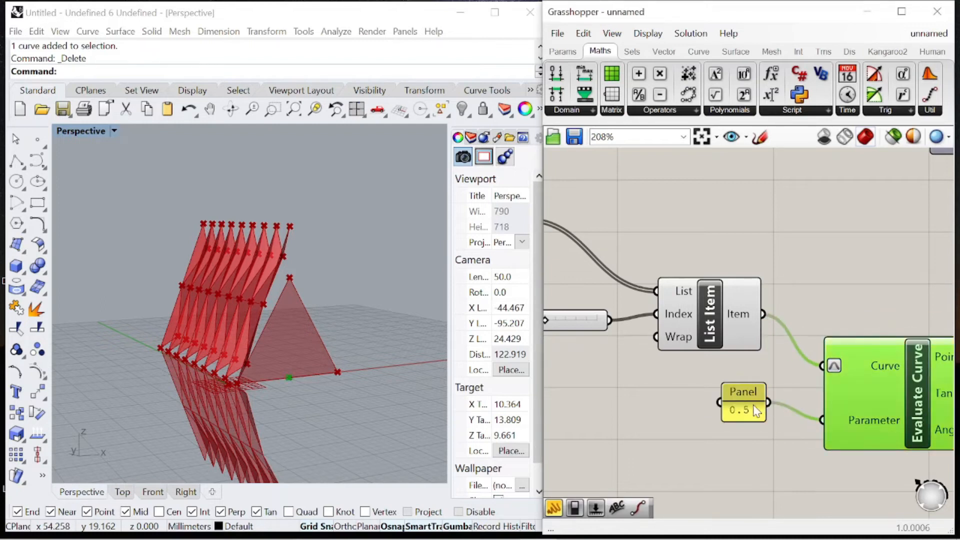
{"action": "left_click_drag", "start_coordinate": [742, 394], "coordinate": [757, 412]}
Step: Arrange the List Item, its slider, the 0.5 panel and the Evaluate Curve in a row beside the Deconstruct Brep
{"action": "scroll", "coordinate": [709, 329], "scroll_direction": "down", "scroll_amount": 7}
{"action": "right_click_drag", "start_coordinate": [808, 422], "coordinate": [740, 359]}
{"action": "left_click_drag", "start_coordinate": [735, 352], "coordinate": [570, 243]}
{"action": "left_click_drag", "start_coordinate": [586, 250], "coordinate": [597, 287]}
{"action": "left_click", "coordinate": [739, 359]}
{"action": "left_click_drag", "start_coordinate": [741, 359], "coordinate": [719, 288]}
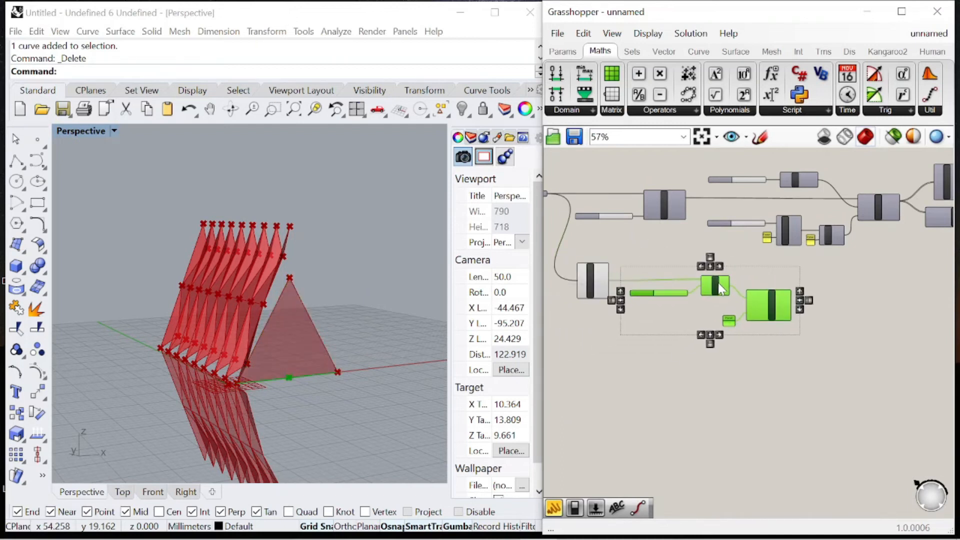
{"action": "left_click", "coordinate": [840, 308]}
{"action": "scroll", "coordinate": [840, 308], "scroll_direction": "up", "scroll_amount": 6}
{"action": "left_click_drag", "start_coordinate": [712, 403], "coordinate": [550, 319]}
{"action": "scroll", "coordinate": [651, 323], "scroll_direction": "down", "scroll_amount": 5}
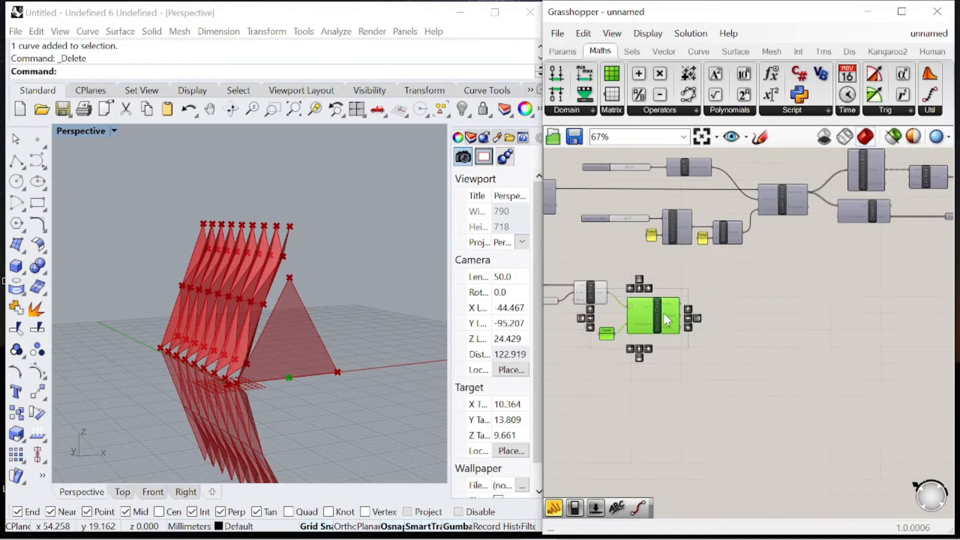
{"action": "left_click", "coordinate": [771, 352]}
Step: Connect the Evaluate Curve's Point output to the XY Plane's Origin input
{"action": "scroll", "coordinate": [760, 320], "scroll_direction": "up", "scroll_amount": 5}
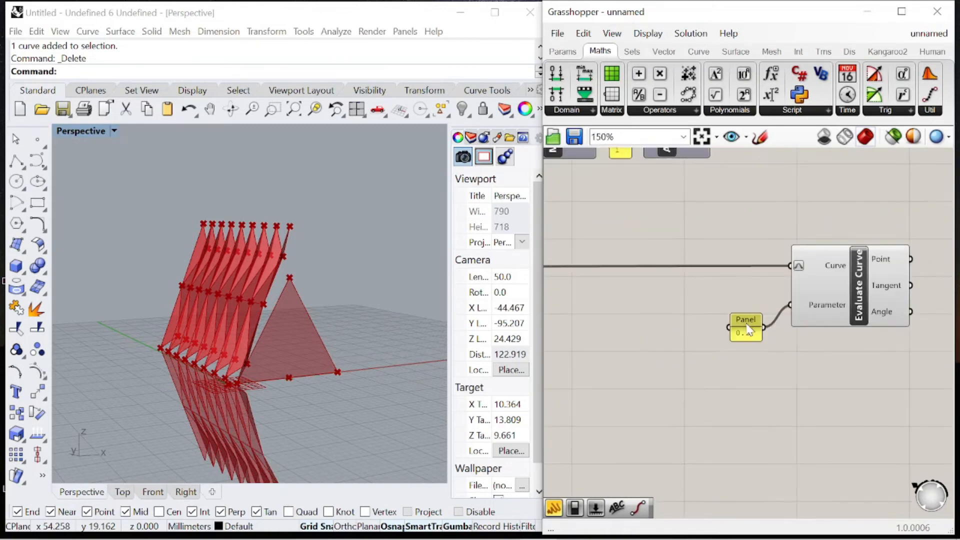
{"action": "scroll", "coordinate": [764, 306], "scroll_direction": "down", "scroll_amount": 4}
{"action": "scroll", "coordinate": [829, 289], "scroll_direction": "up", "scroll_amount": 5}
{"action": "double_click", "coordinate": [804, 310]}
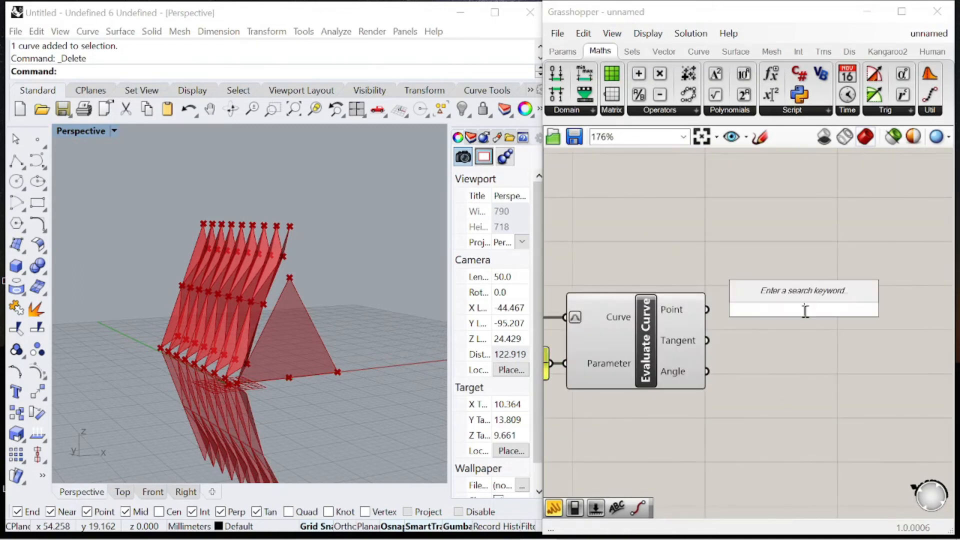
{"action": "scroll", "coordinate": [675, 310], "scroll_direction": "down", "scroll_amount": 6}
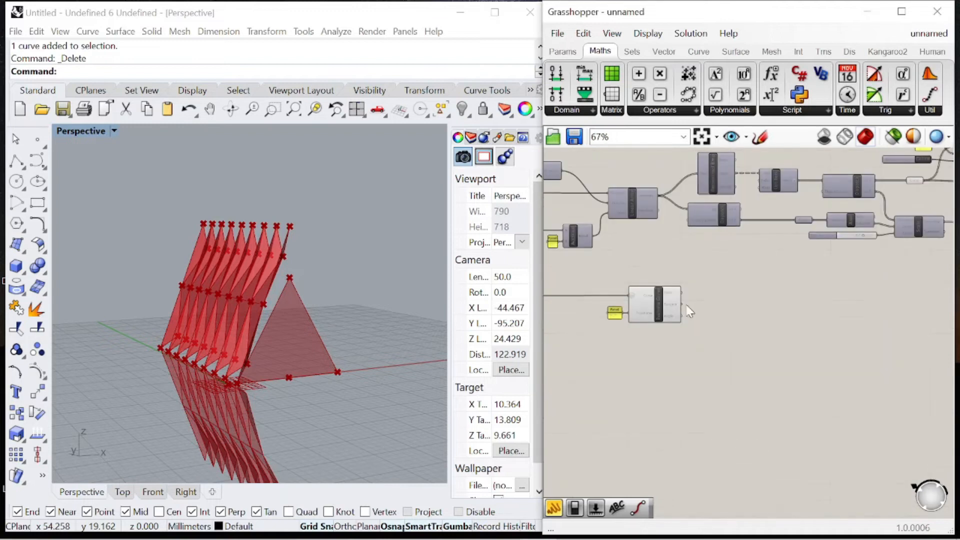
{"action": "scroll", "coordinate": [683, 313], "scroll_direction": "up", "scroll_amount": 5}
{"action": "left_click_drag", "start_coordinate": [706, 299], "coordinate": [692, 444]}
{"action": "scroll", "coordinate": [672, 423], "scroll_direction": "down", "scroll_amount": 3}
{"action": "scroll", "coordinate": [715, 300], "scroll_direction": "up", "scroll_amount": 3}
{"action": "scroll", "coordinate": [713, 257], "scroll_direction": "down", "scroll_amount": 2}
{"action": "scroll", "coordinate": [660, 310], "scroll_direction": "up", "scroll_amount": 4}
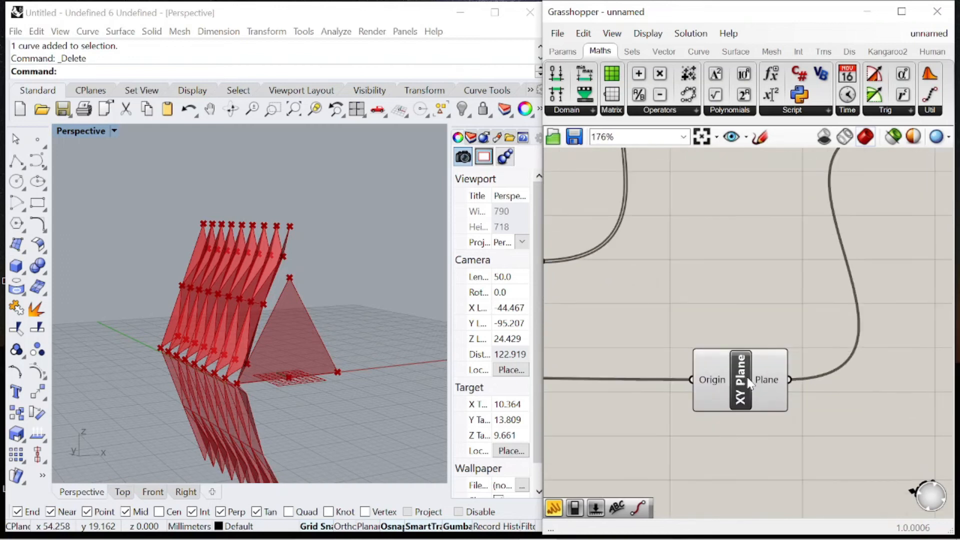
Step: Add a YZ Plane component and connect its Plane output to the Mirror's Plane input in place of the XY Plane
{"action": "type", "text": "yz"}
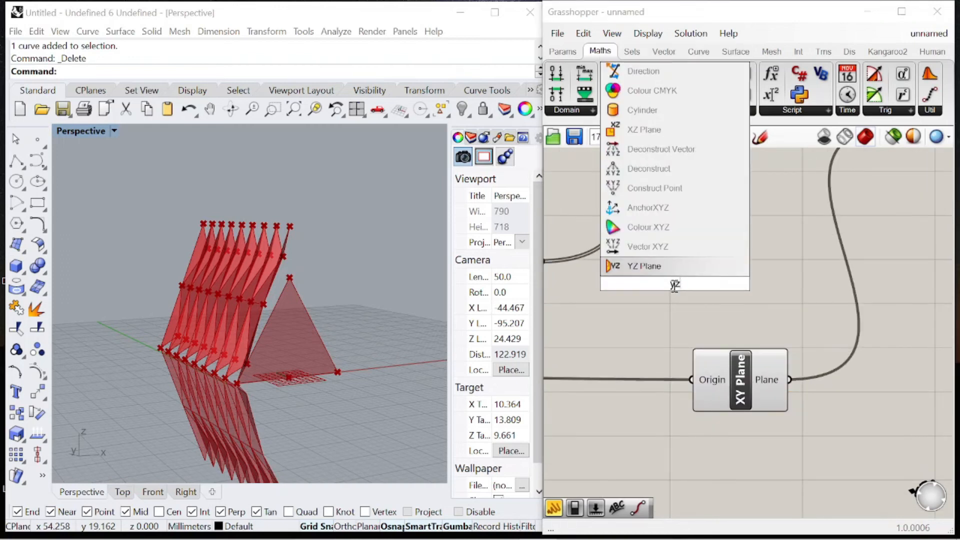
{"action": "key", "text": "Return"}
{"action": "scroll", "coordinate": [749, 300], "scroll_direction": "down", "scroll_amount": 2}
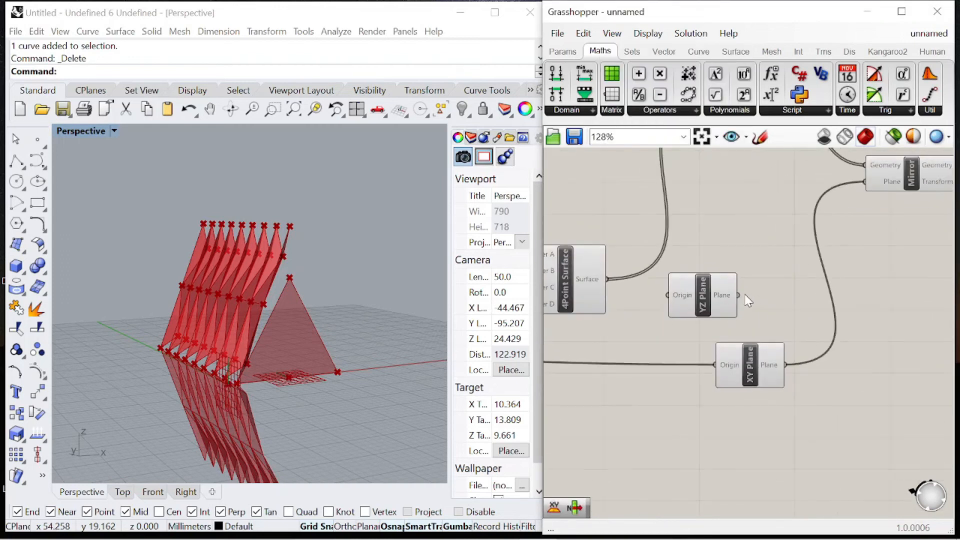
{"action": "left_click_drag", "start_coordinate": [866, 199], "coordinate": [866, 186]}
{"action": "scroll", "coordinate": [884, 246], "scroll_direction": "down", "scroll_amount": 4}
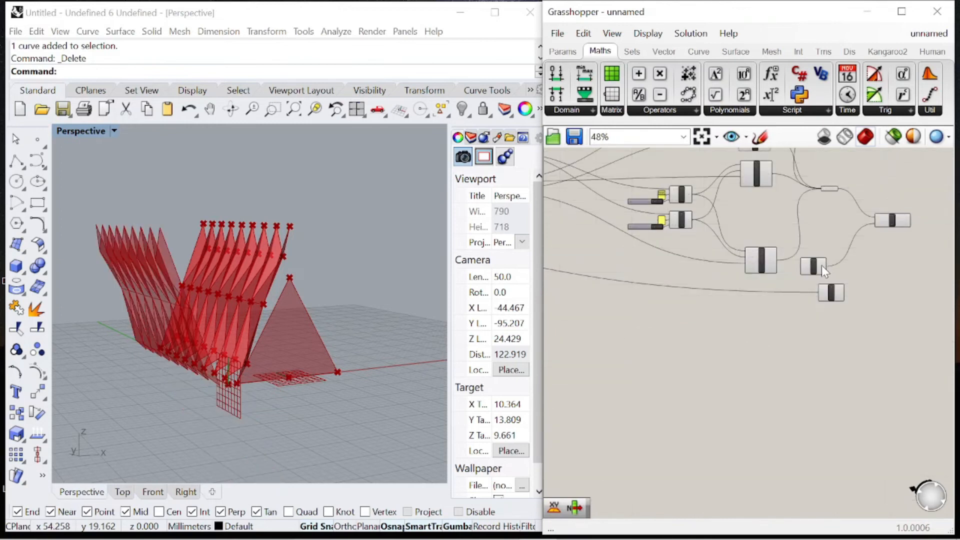
Step: Connect the Evaluate Curve's Point output to the YZ Plane's Origin input and delete the XY Plane component
{"action": "scroll", "coordinate": [830, 265], "scroll_direction": "down", "scroll_amount": 3}
{"action": "scroll", "coordinate": [566, 253], "scroll_direction": "up", "scroll_amount": 6}
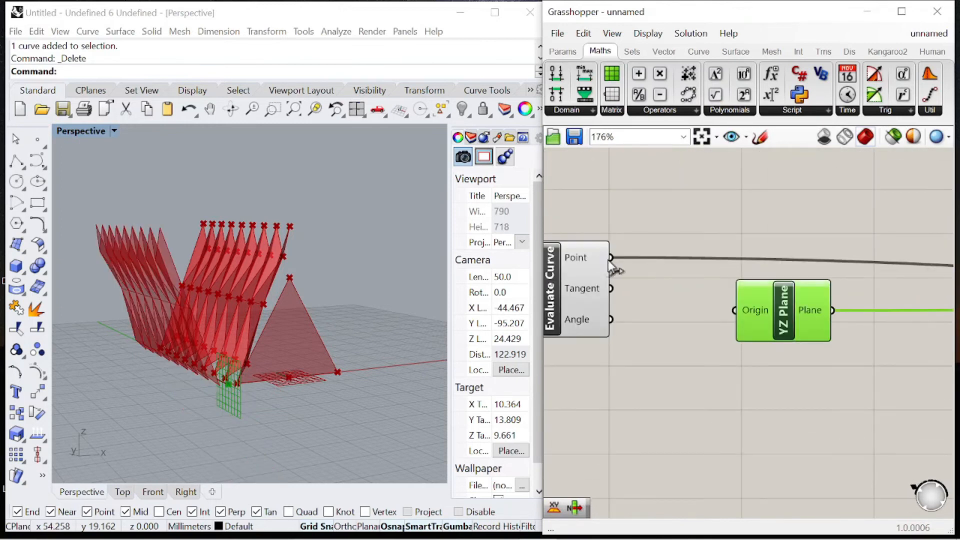
{"action": "left_click_drag", "start_coordinate": [618, 256], "coordinate": [731, 310]}
{"action": "scroll", "coordinate": [650, 245], "scroll_direction": "down", "scroll_amount": 6}
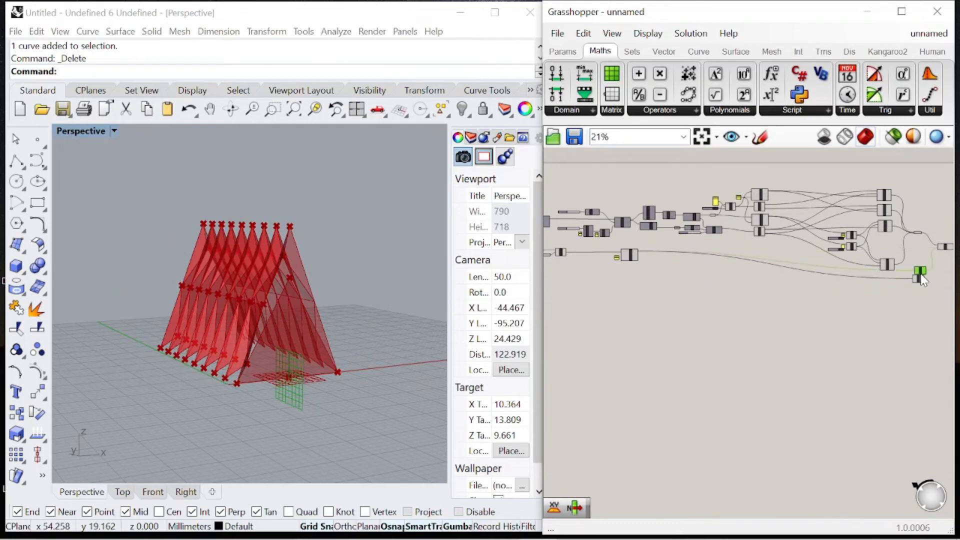
{"action": "scroll", "coordinate": [920, 276], "scroll_direction": "up", "scroll_amount": 3}
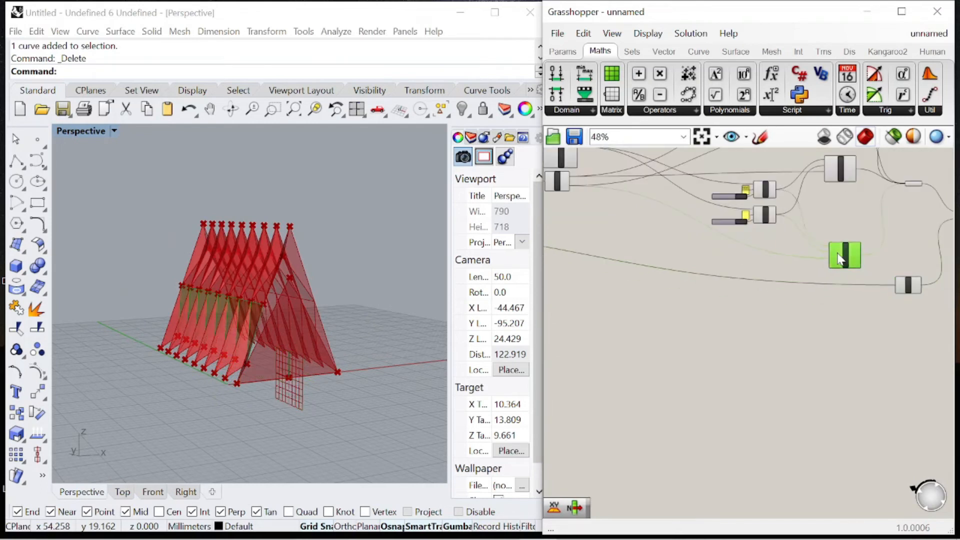
{"action": "left_click", "coordinate": [761, 264]}
Step: Turn off the preview of all components in the definition
{"action": "scroll", "coordinate": [762, 260], "scroll_direction": "down", "scroll_amount": 4}
{"action": "scroll", "coordinate": [705, 251], "scroll_direction": "up", "scroll_amount": 2}
{"action": "left_click_drag", "start_coordinate": [713, 257], "coordinate": [673, 226]}
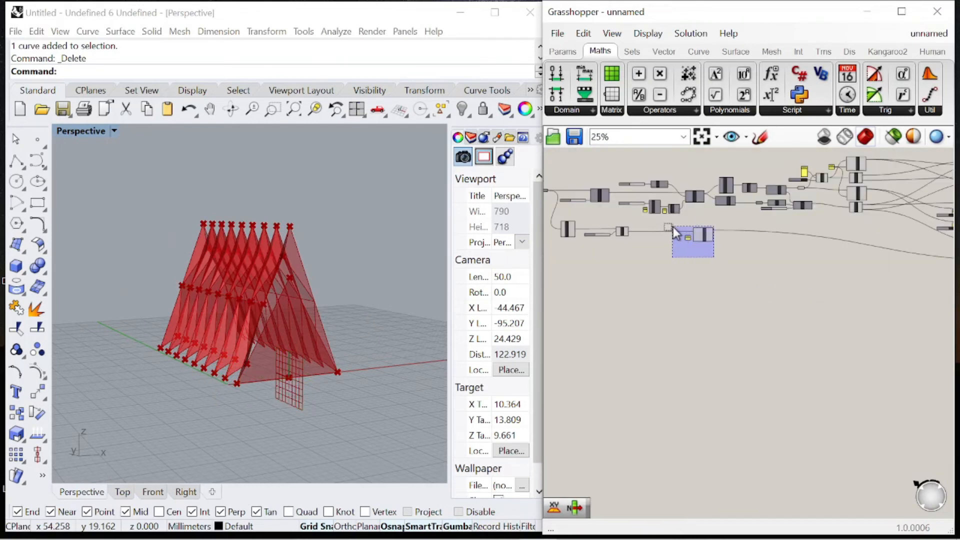
{"action": "scroll", "coordinate": [721, 230], "scroll_direction": "down", "scroll_amount": 3}
{"action": "scroll", "coordinate": [916, 222], "scroll_direction": "up", "scroll_amount": 11}
{"action": "left_click", "coordinate": [750, 284]}
{"action": "scroll", "coordinate": [922, 251], "scroll_direction": "down", "scroll_amount": 13}
{"action": "left_click_drag", "start_coordinate": [888, 278], "coordinate": [703, 221]}
{"action": "middle_click", "coordinate": [721, 196]}
{"action": "left_click", "coordinate": [767, 217]}
Step: Turn the preview back on for the Mirror component and the flattened Surface parameter that feeds it
{"action": "right_click_drag", "start_coordinate": [363, 343], "coordinate": [273, 340]}
{"action": "scroll", "coordinate": [897, 259], "scroll_direction": "up", "scroll_amount": 2}
{"action": "scroll", "coordinate": [915, 259], "scroll_direction": "up", "scroll_amount": 7}
{"action": "left_click", "coordinate": [838, 326]}
{"action": "middle_click", "coordinate": [826, 253]}
{"action": "left_click", "coordinate": [845, 275]}
{"action": "left_click", "coordinate": [841, 187]}
{"action": "middle_click", "coordinate": [853, 170]}
{"action": "left_click", "coordinate": [889, 192]}
{"action": "left_click", "coordinate": [904, 184]}
{"action": "scroll", "coordinate": [892, 203], "scroll_direction": "down", "scroll_amount": 2}
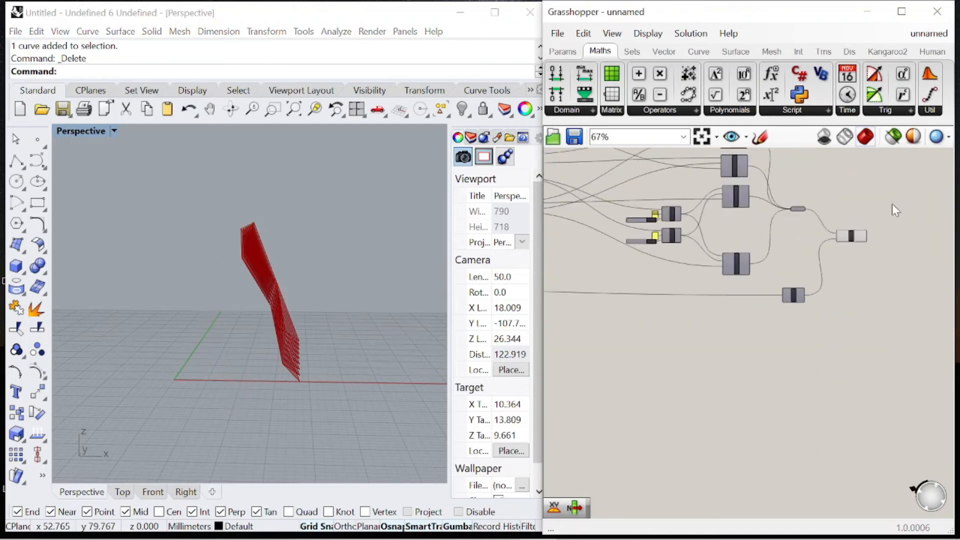
{"action": "scroll", "coordinate": [897, 202], "scroll_direction": "up", "scroll_amount": 3}
{"action": "right_click", "coordinate": [752, 184]}
{"action": "left_click", "coordinate": [784, 190]}
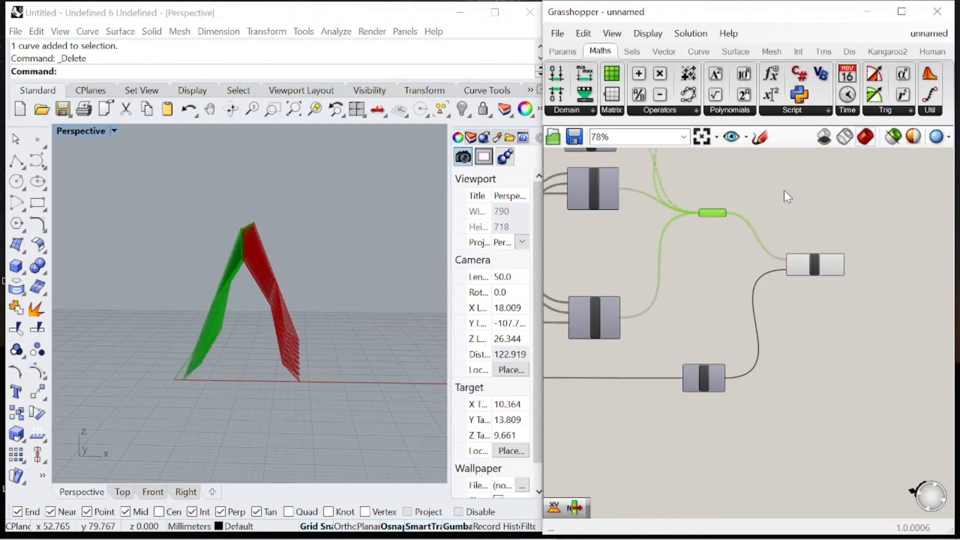
Step: Add a new Surface parameter above the Mirror component
{"action": "double_click", "coordinate": [789, 191]}
{"action": "type", "text": "d"}
{"action": "key", "text": "BackSpace"}
{"action": "type", "text": "sur"}
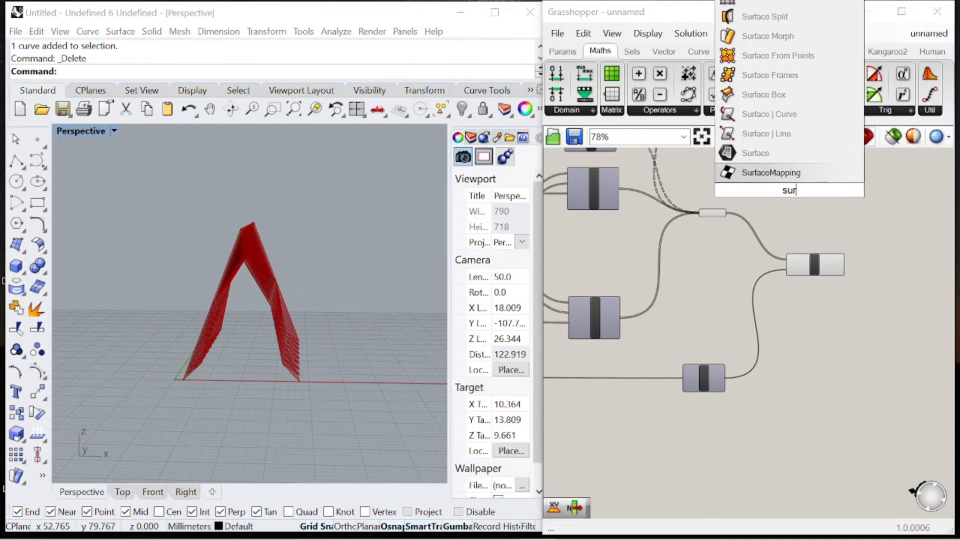
{"action": "type", "text": "face"}
{"action": "key", "text": "Return"}
Step: Connect both the flattened Surface parameter and the Mirror's Geometry output to the new Surface parameter
{"action": "scroll", "coordinate": [731, 216], "scroll_direction": "up", "scroll_amount": 5}
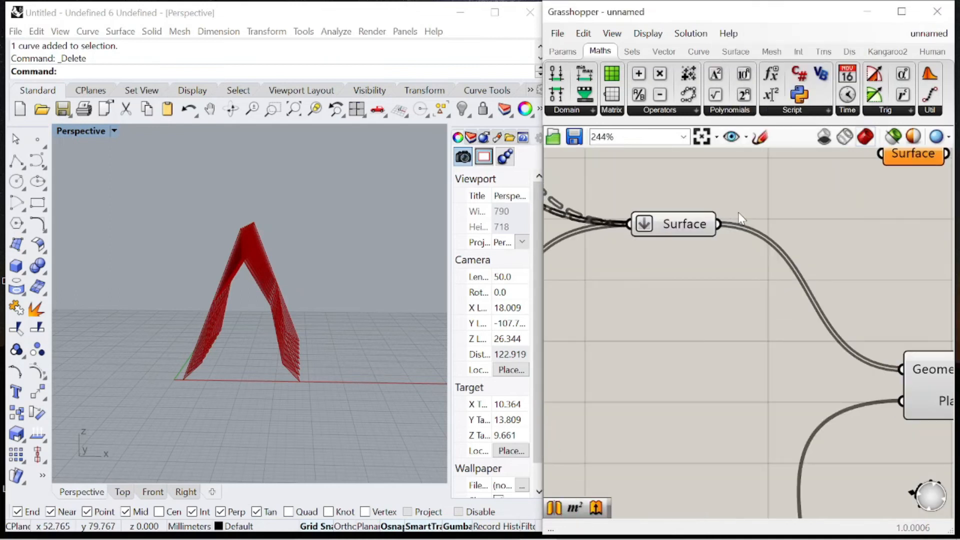
{"action": "scroll", "coordinate": [757, 206], "scroll_direction": "down", "scroll_amount": 2}
{"action": "right_click_drag", "start_coordinate": [757, 206], "coordinate": [669, 227]}
{"action": "left_click_drag", "start_coordinate": [784, 191], "coordinate": [898, 251]}
{"action": "scroll", "coordinate": [694, 260], "scroll_direction": "down", "scroll_amount": 3}
{"action": "scroll", "coordinate": [685, 261], "scroll_direction": "up", "scroll_amount": 1}
{"action": "left_click_drag", "start_coordinate": [826, 258], "coordinate": [844, 253], "text": "shift"}
Step: Turn off the preview of the Mirror and the Surface parameter feeding it
{"action": "left_click_drag", "start_coordinate": [795, 386], "coordinate": [650, 239]}
{"action": "middle_click", "coordinate": [654, 182]}
{"action": "left_click", "coordinate": [689, 206]}
Step: Move the new Surface parameter away from the Mirror, add a Custom Preview component and connect the parameter to its Geometry input
{"action": "right_click_drag", "start_coordinate": [864, 269], "coordinate": [605, 249]}
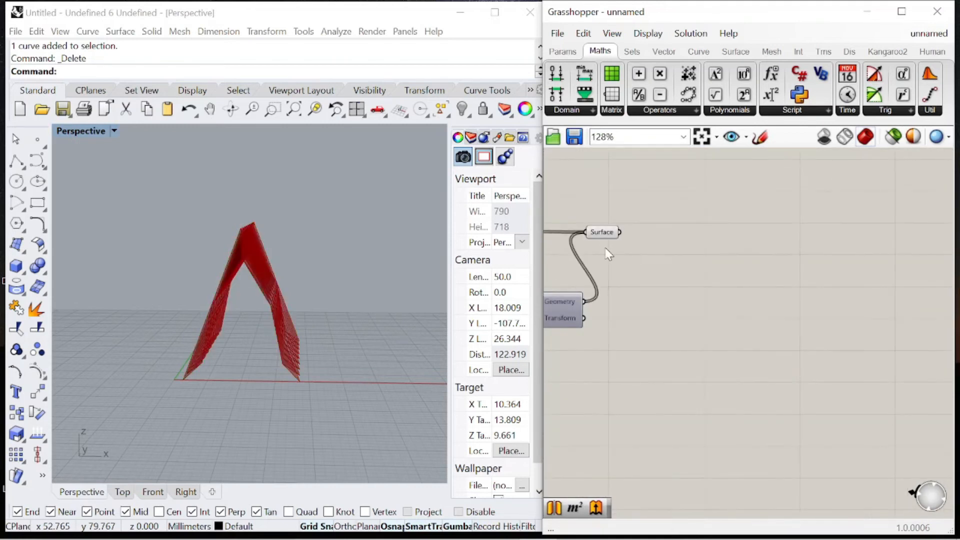
{"action": "left_click_drag", "start_coordinate": [707, 230], "coordinate": [714, 230]}
{"action": "left_click", "coordinate": [770, 259]}
{"action": "type", "text": "prev"}
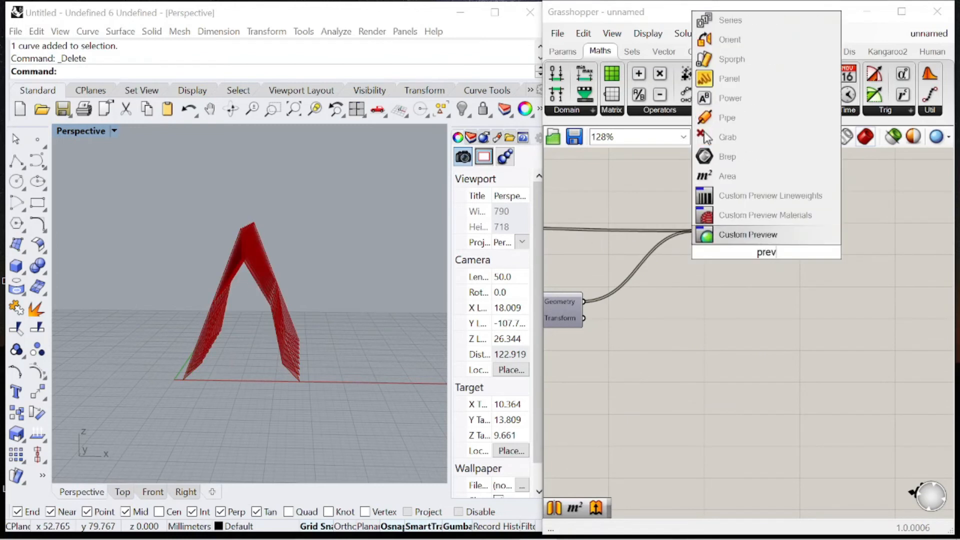
{"action": "left_click", "coordinate": [757, 234]}
{"action": "left_click_drag", "start_coordinate": [731, 232], "coordinate": [742, 232]}
{"action": "left_click_drag", "start_coordinate": [756, 267], "coordinate": [828, 281]}
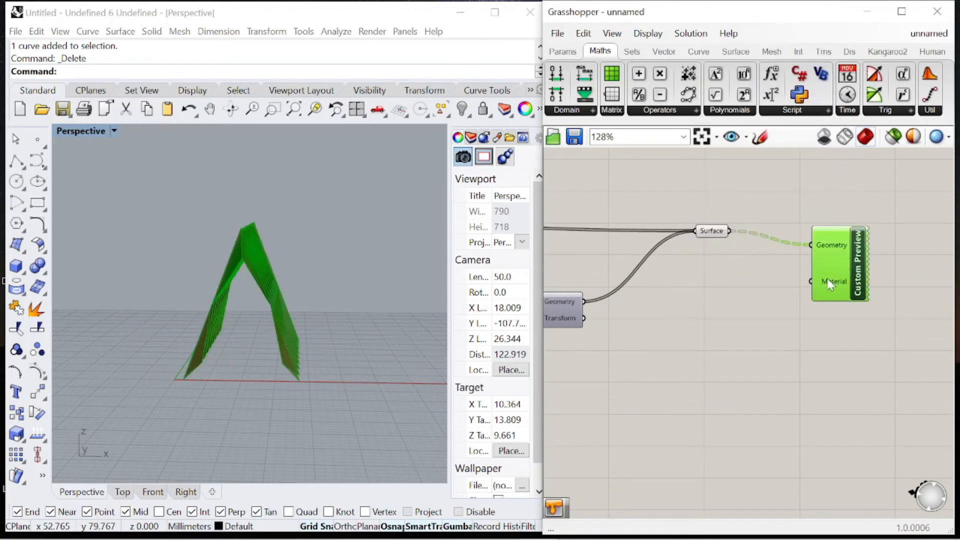
Step: Add a Colour Swatch near the Custom Preview's Material input and flatten the new Surface parameter
{"action": "double_click", "coordinate": [756, 305]}
{"action": "type", "text": "s"}
{"action": "key", "text": "Return"}
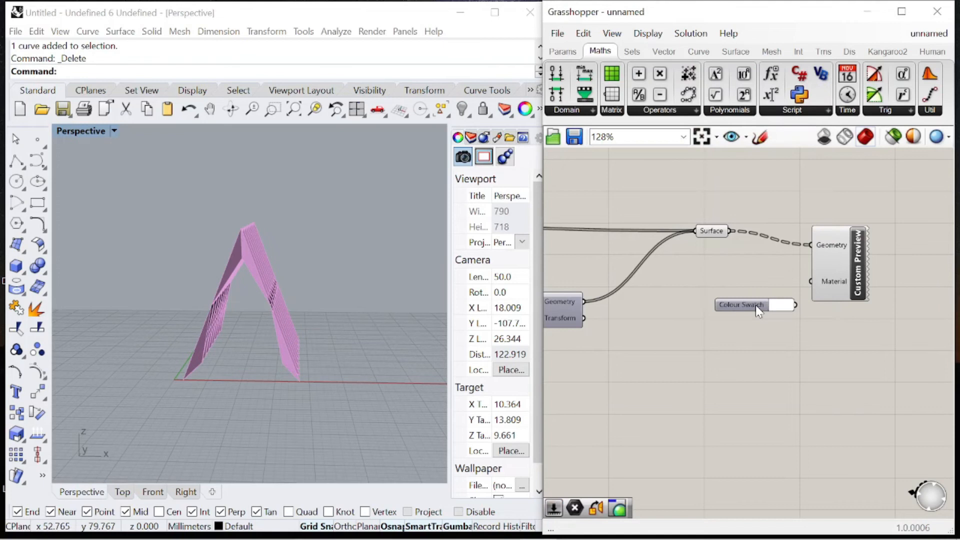
{"action": "scroll", "coordinate": [720, 232], "scroll_direction": "up", "scroll_amount": 3}
{"action": "right_click", "coordinate": [720, 233]}
{"action": "left_click", "coordinate": [769, 350]}
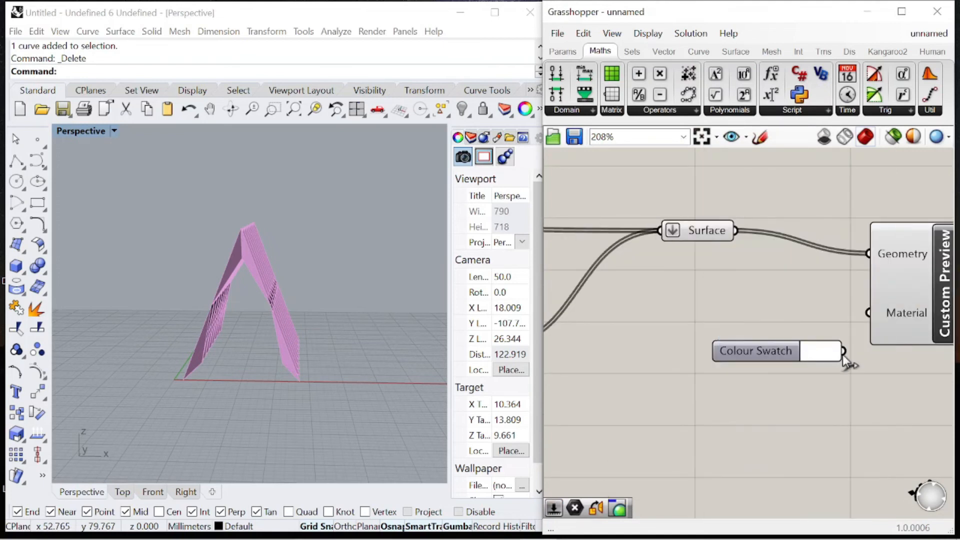
Step: Connect the Colour Swatch to the Custom Preview's Material input and set its colour to a very pale blue
{"action": "left_click_drag", "start_coordinate": [787, 359], "coordinate": [769, 329]}
{"action": "left_click", "coordinate": [811, 328]}
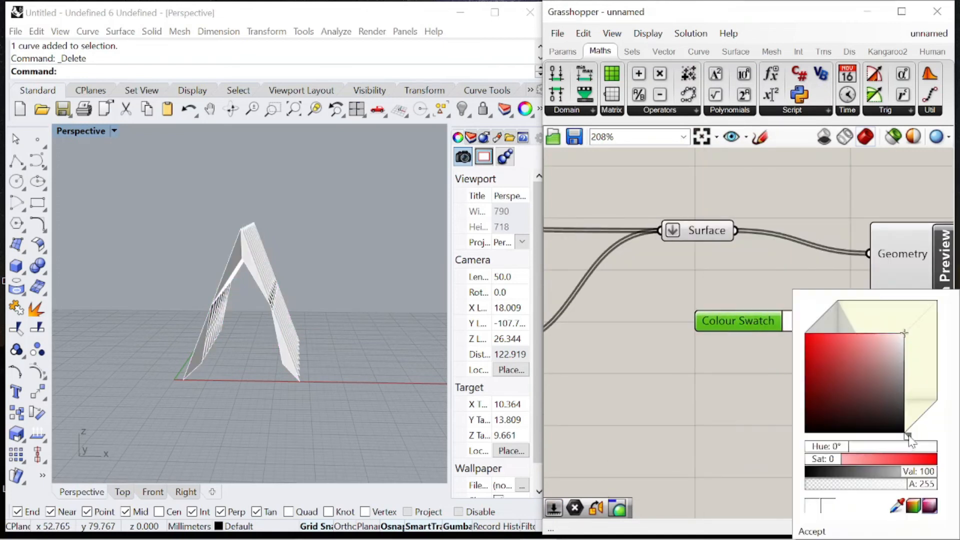
{"action": "left_click_drag", "start_coordinate": [903, 436], "coordinate": [942, 427]}
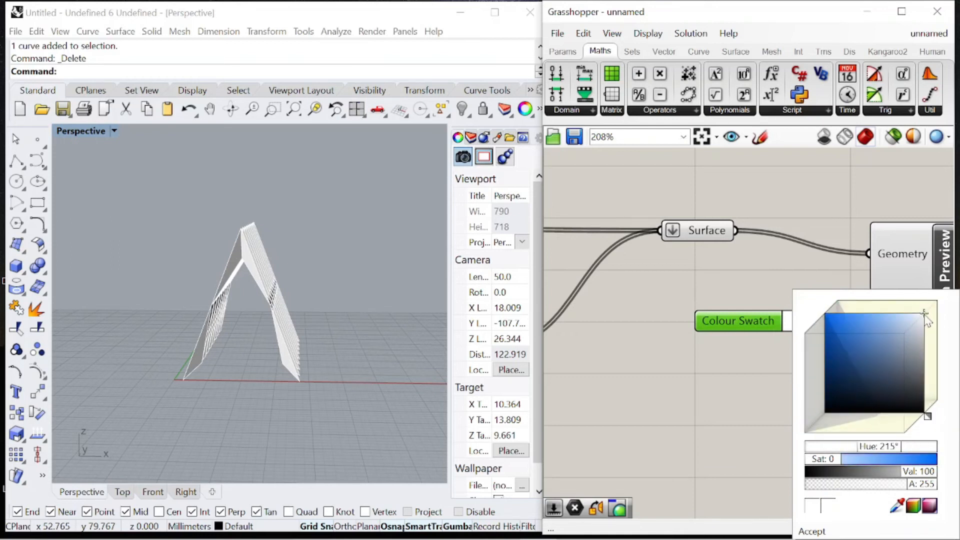
{"action": "left_click_drag", "start_coordinate": [925, 315], "coordinate": [913, 320]}
{"action": "left_click", "coordinate": [709, 398]}
Step: Move the Custom Preview and its Colour Swatch farther from the Surface parameter
{"action": "right_click_drag", "start_coordinate": [305, 285], "coordinate": [247, 281]}
{"action": "scroll", "coordinate": [247, 281], "scroll_direction": "up", "scroll_amount": 6}
{"action": "scroll", "coordinate": [814, 239], "scroll_direction": "down", "scroll_amount": 5}
{"action": "scroll", "coordinate": [870, 270], "scroll_direction": "up", "scroll_amount": 4}
{"action": "right_click_drag", "start_coordinate": [870, 270], "coordinate": [772, 364]}
{"action": "scroll", "coordinate": [800, 458], "scroll_direction": "down", "scroll_amount": 1}
{"action": "left_click_drag", "start_coordinate": [770, 411], "coordinate": [715, 325]}
{"action": "left_click_drag", "start_coordinate": [744, 327], "coordinate": [849, 323]}
Step: Add a Curve parameter above the Colour Swatch and connect the flattened Surface parameter to it
{"action": "double_click", "coordinate": [749, 231]}
{"action": "type", "text": "cur"}
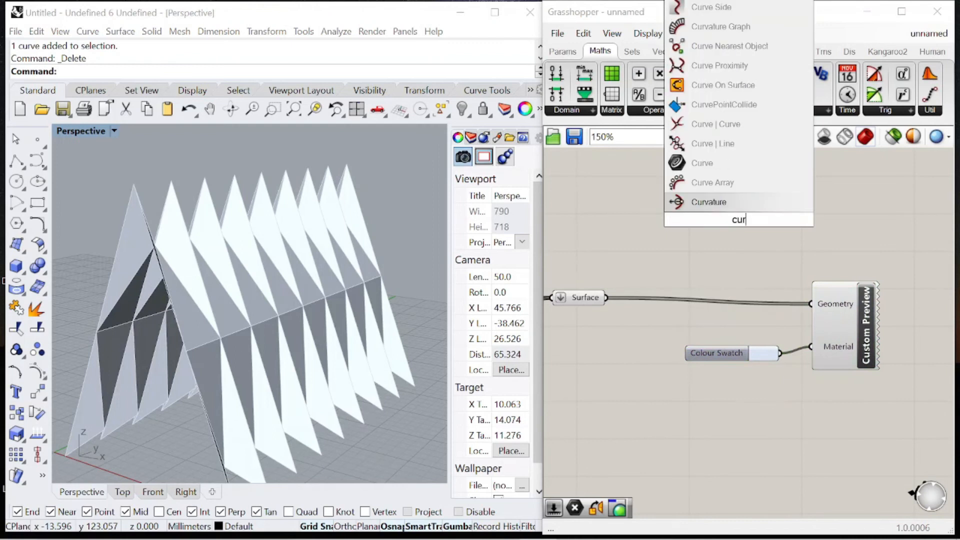
{"action": "type", "text": "ve"}
{"action": "key", "text": "Return"}
{"action": "left_click_drag", "start_coordinate": [746, 220], "coordinate": [684, 214]}
Step: Add a Custom Preview Lineweights component above the Custom Preview and connect the Curve parameter to its Geometry input
{"action": "type", "text": "l"}
{"action": "key", "text": "BackSpace"}
{"action": "type", "text": "previe"}
{"action": "key", "text": "Up"}
{"action": "key", "text": "Up"}
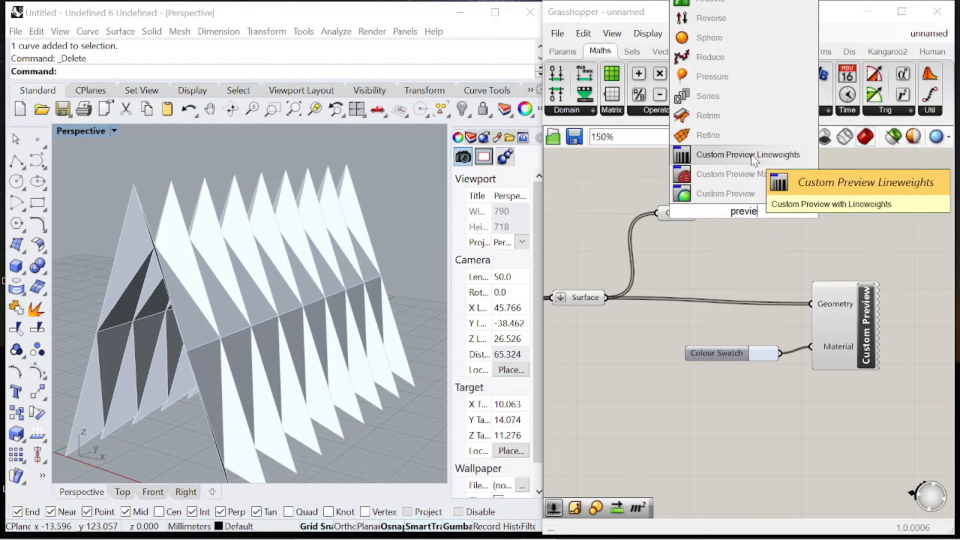
{"action": "key", "text": "Return"}
{"action": "left_click_drag", "start_coordinate": [708, 166], "coordinate": [710, 159]}
{"action": "right_click_drag", "start_coordinate": [736, 177], "coordinate": [722, 227]}
{"action": "scroll", "coordinate": [722, 227], "scroll_direction": "down", "scroll_amount": 1}
{"action": "scroll", "coordinate": [722, 227], "scroll_direction": "up", "scroll_amount": 1}
{"action": "left_click_drag", "start_coordinate": [724, 227], "coordinate": [860, 214]}
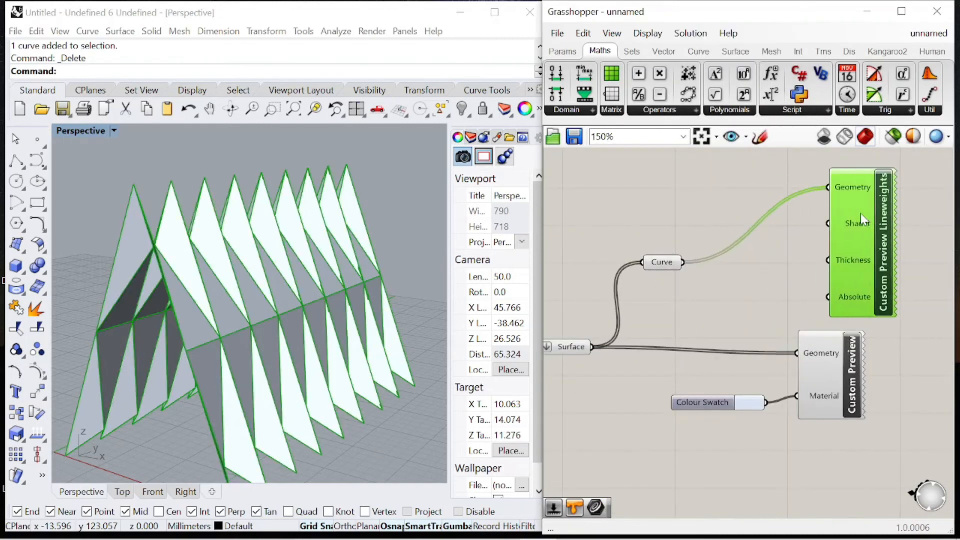
Step: Add a Colour Swatch set to dark green (hue 169°, saturation 30, value 35) and connect it to the Custom Preview Lineweights' Shader input
{"action": "double_click", "coordinate": [719, 198]}
{"action": "type", "text": "swatch"}
{"action": "key", "text": "Return"}
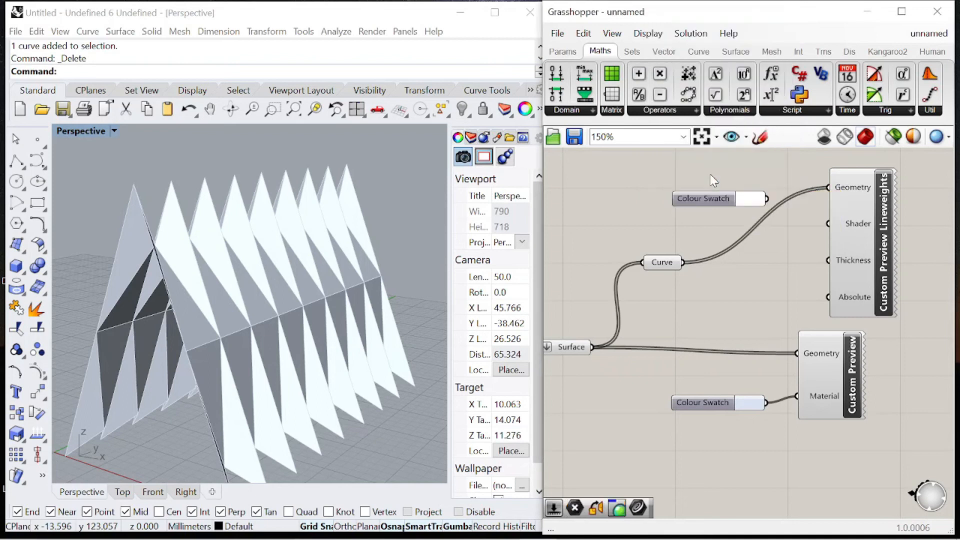
{"action": "left_click", "coordinate": [751, 199]}
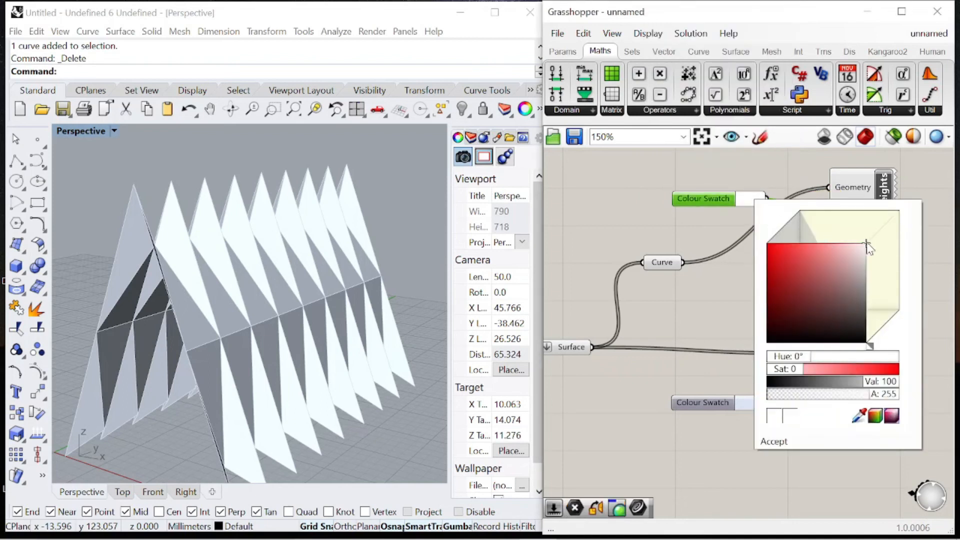
{"action": "left_click_drag", "start_coordinate": [869, 344], "coordinate": [891, 344]}
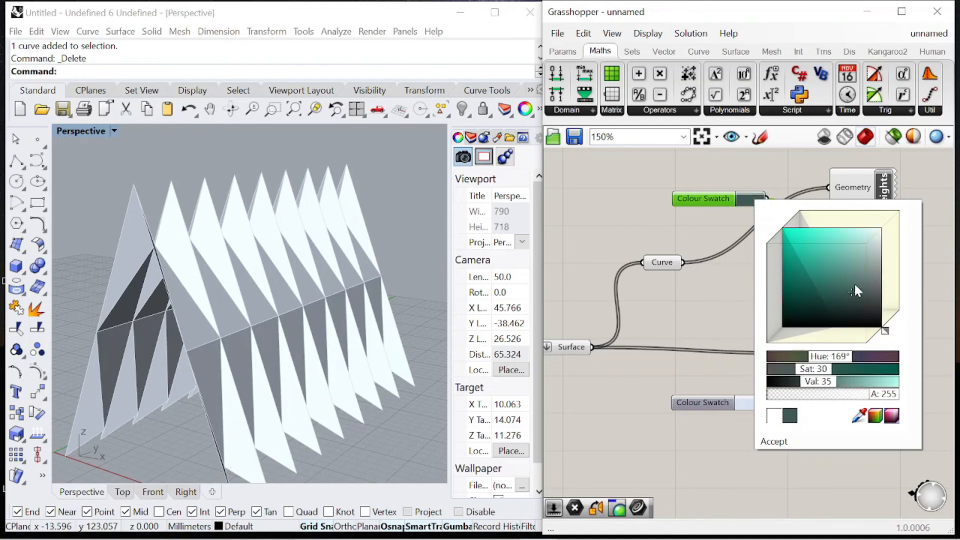
Step: Add an integer Number Slider, connect it to the Custom Preview Lineweights' Thickness input and set it to 2
{"action": "double_click", "coordinate": [764, 267]}
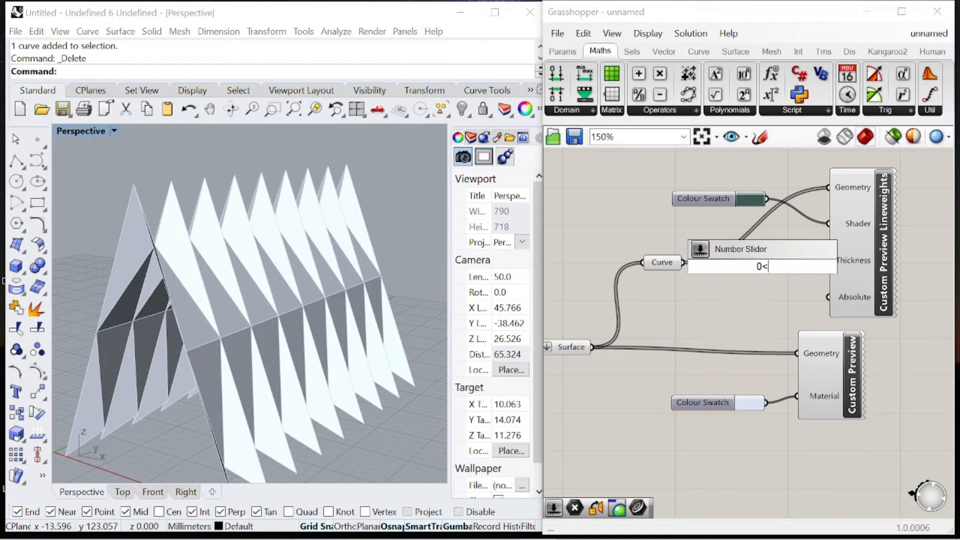
{"action": "key", "text": "Return"}
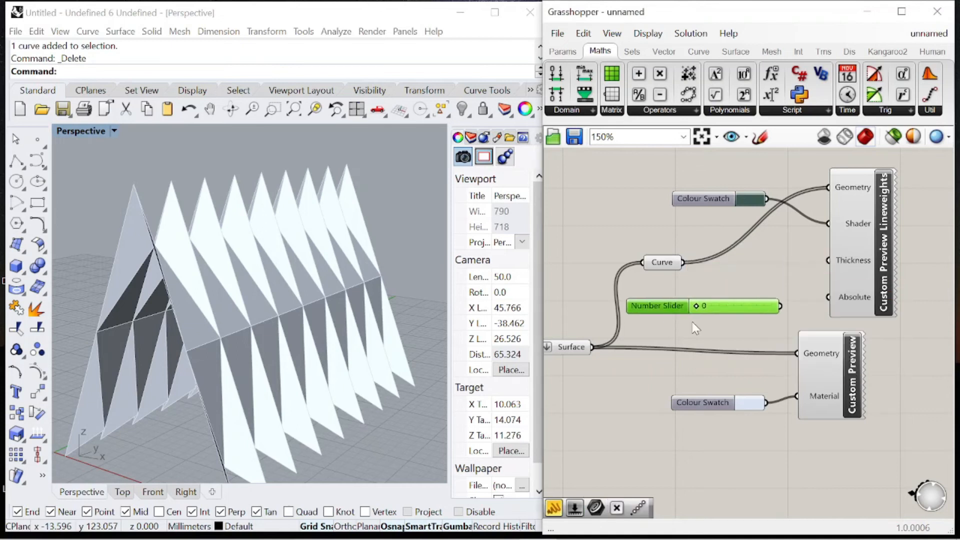
{"action": "left_click_drag", "start_coordinate": [716, 306], "coordinate": [784, 310]}
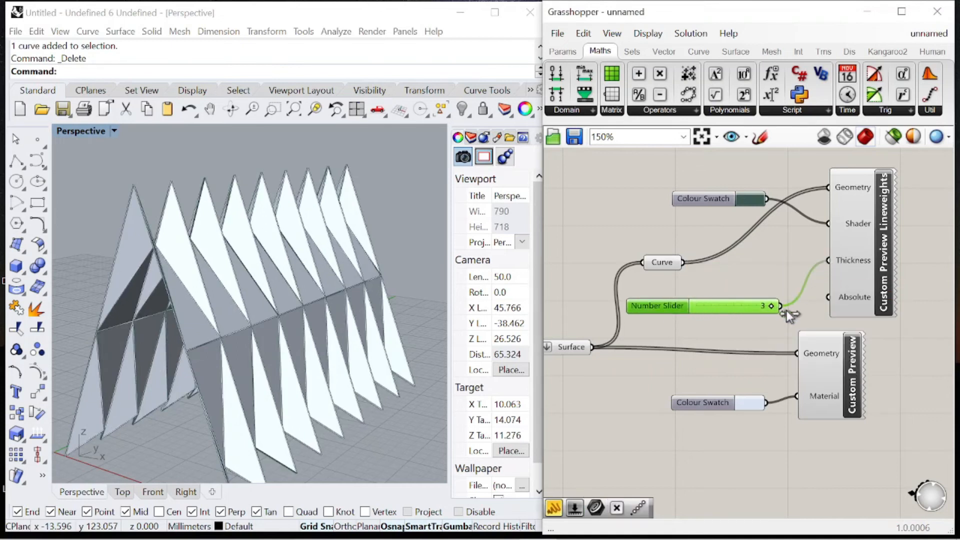
{"action": "scroll", "coordinate": [242, 197], "scroll_direction": "down", "scroll_amount": 6}
{"action": "scroll", "coordinate": [242, 210], "scroll_direction": "up", "scroll_amount": 6}
{"action": "mouse_move", "coordinate": [305, 245]}
{"action": "right_mouse_down"}
{"action": "mouse_move", "coordinate": [247, 252]}
{"action": "mouse_move", "coordinate": [293, 250]}
{"action": "right_mouse_up"}
{"action": "scroll", "coordinate": [756, 239], "scroll_direction": "down", "scroll_amount": 1}
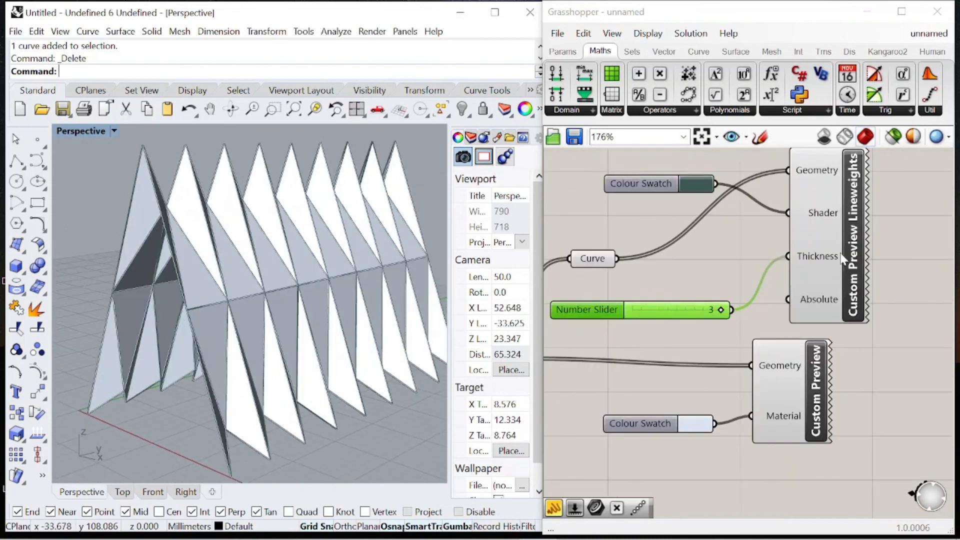
{"action": "scroll", "coordinate": [755, 322], "scroll_direction": "up", "scroll_amount": 3}
{"action": "left_click_drag", "start_coordinate": [771, 304], "coordinate": [739, 305]}
Step: Switch the Perspective viewport to the Rendered display mode
{"action": "left_click", "coordinate": [75, 131]}
{"action": "left_click", "coordinate": [120, 339]}
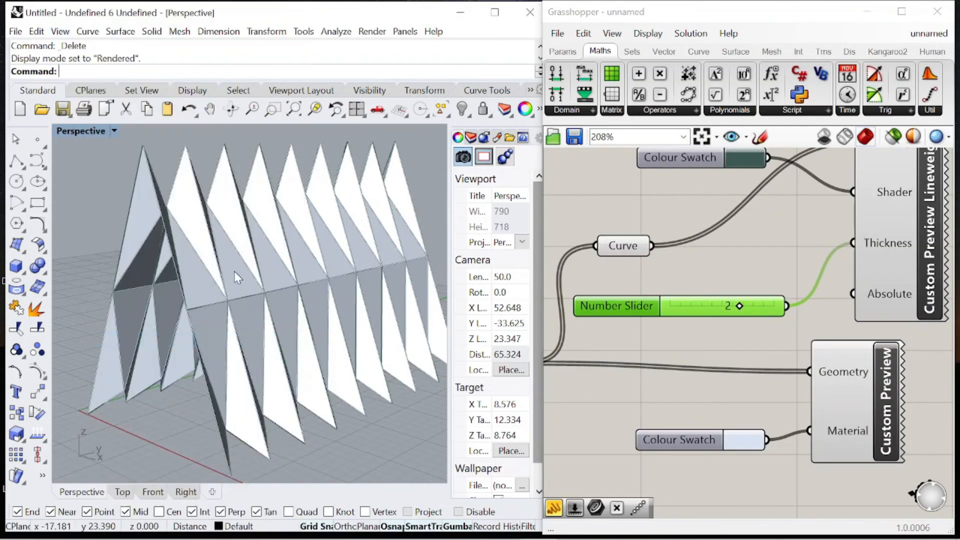
{"action": "left_click", "coordinate": [624, 246]}
{"action": "scroll", "coordinate": [631, 253], "scroll_direction": "down", "scroll_amount": 4}
{"action": "left_click", "coordinate": [633, 295]}
{"action": "right_click", "coordinate": [618, 232]}
{"action": "left_click", "coordinate": [650, 255]}
{"action": "left_click", "coordinate": [624, 221]}
Step: Move both custom previews together with the Curve parameter, Colour Swatches and thickness slider farther from the Surface parameter
{"action": "left_click_drag", "start_coordinate": [896, 375], "coordinate": [686, 188]}
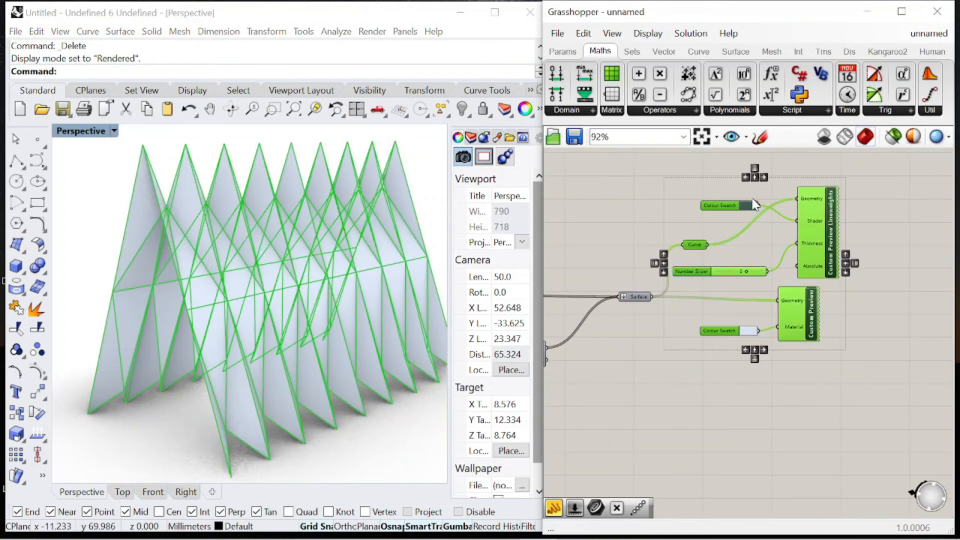
{"action": "left_click_drag", "start_coordinate": [754, 204], "coordinate": [807, 207]}
{"action": "left_click", "coordinate": [755, 257]}
{"action": "left_click", "coordinate": [697, 227]}
Step: Set the Number Slider feeding the Multiplication component to 14 and the Unit Y Factor slider to 1.5
{"action": "scroll", "coordinate": [278, 265], "scroll_direction": "down", "scroll_amount": 8}
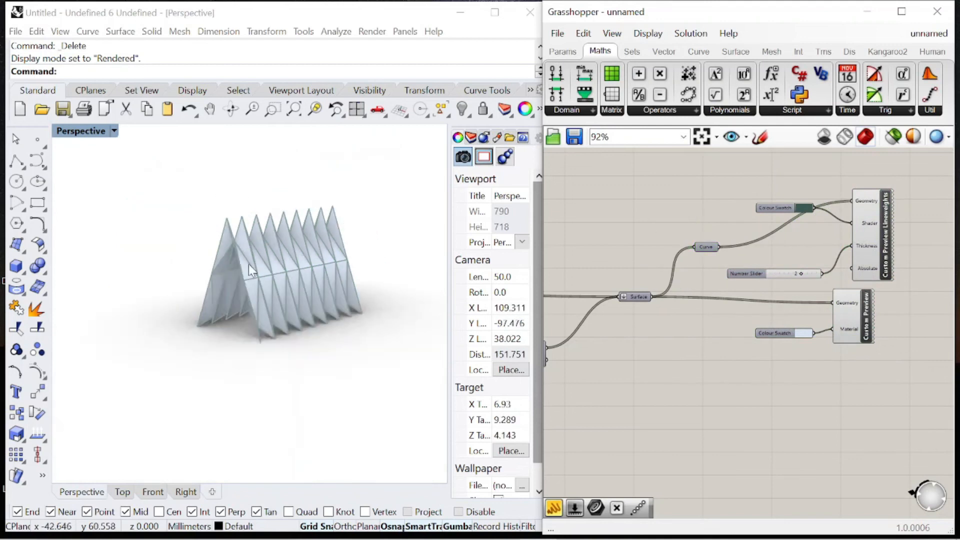
{"action": "scroll", "coordinate": [260, 262], "scroll_direction": "up", "scroll_amount": 5}
{"action": "scroll", "coordinate": [881, 286], "scroll_direction": "down", "scroll_amount": 10}
{"action": "scroll", "coordinate": [278, 295], "scroll_direction": "down", "scroll_amount": 6}
{"action": "scroll", "coordinate": [344, 274], "scroll_direction": "up", "scroll_amount": 9}
{"action": "scroll", "coordinate": [345, 281], "scroll_direction": "down", "scroll_amount": 3}
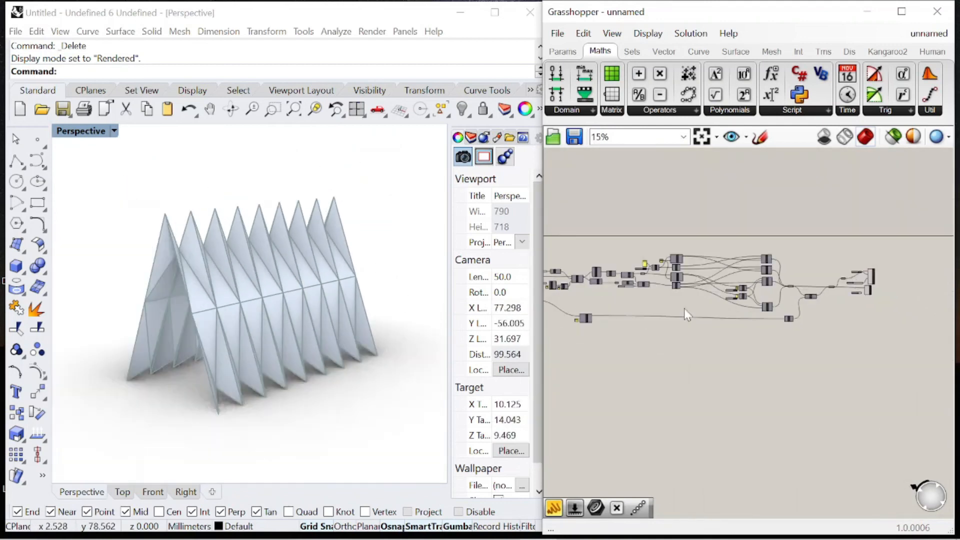
{"action": "scroll", "coordinate": [755, 265], "scroll_direction": "up", "scroll_amount": 10}
{"action": "scroll", "coordinate": [762, 259], "scroll_direction": "down", "scroll_amount": 5}
{"action": "scroll", "coordinate": [763, 258], "scroll_direction": "up", "scroll_amount": 4}
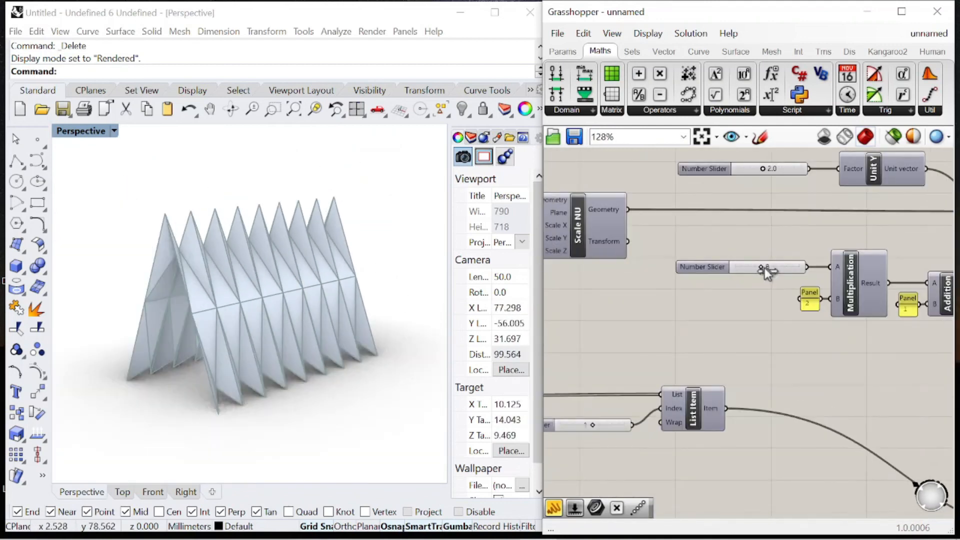
{"action": "left_click_drag", "start_coordinate": [764, 268], "coordinate": [772, 269]}
{"action": "right_click_drag", "start_coordinate": [429, 269], "coordinate": [389, 282], "text": "shift"}
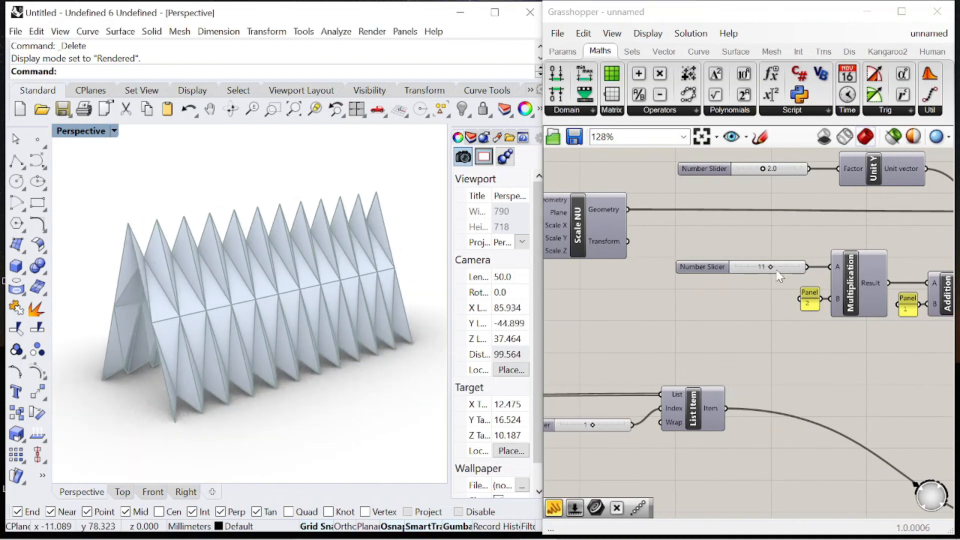
{"action": "left_click_drag", "start_coordinate": [771, 267], "coordinate": [776, 268]}
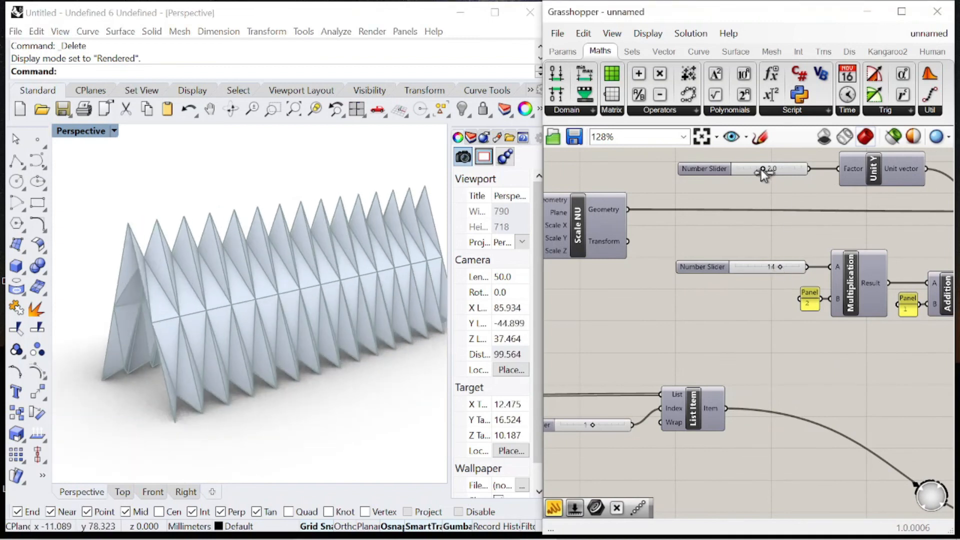
{"action": "left_click_drag", "start_coordinate": [761, 169], "coordinate": [755, 173]}
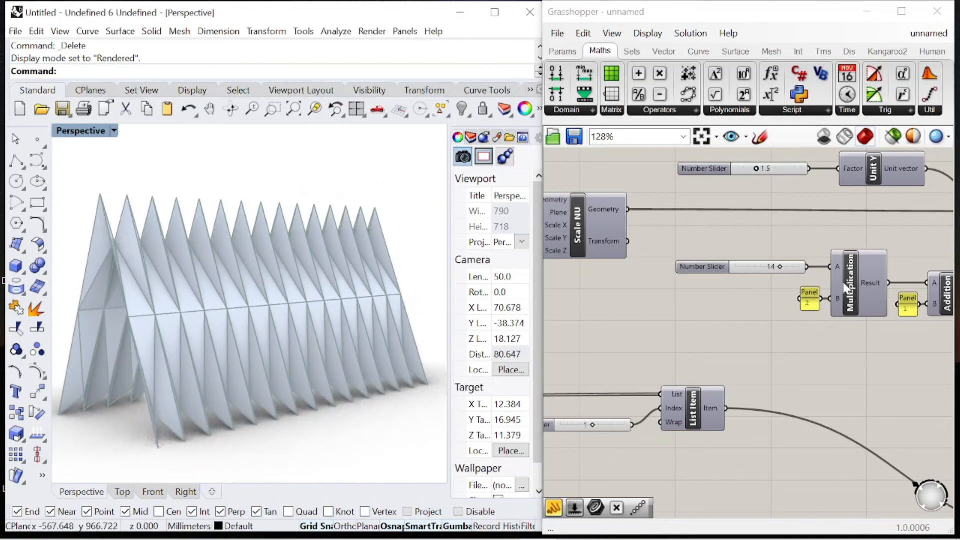
Step: Try a Scale Z factor of 1.8 on the Scale NU component and inspect the structure from its other end
{"action": "right_click_drag", "start_coordinate": [628, 417], "coordinate": [832, 308]}
{"action": "right_click_drag", "start_coordinate": [729, 155], "coordinate": [730, 295]}
{"action": "scroll", "coordinate": [722, 302], "scroll_direction": "up", "scroll_amount": 3}
{"action": "left_click_drag", "start_coordinate": [661, 263], "coordinate": [679, 265]}
{"action": "scroll", "coordinate": [342, 264], "scroll_direction": "down", "scroll_amount": 2}
{"action": "right_click_drag", "start_coordinate": [285, 272], "coordinate": [378, 278]}
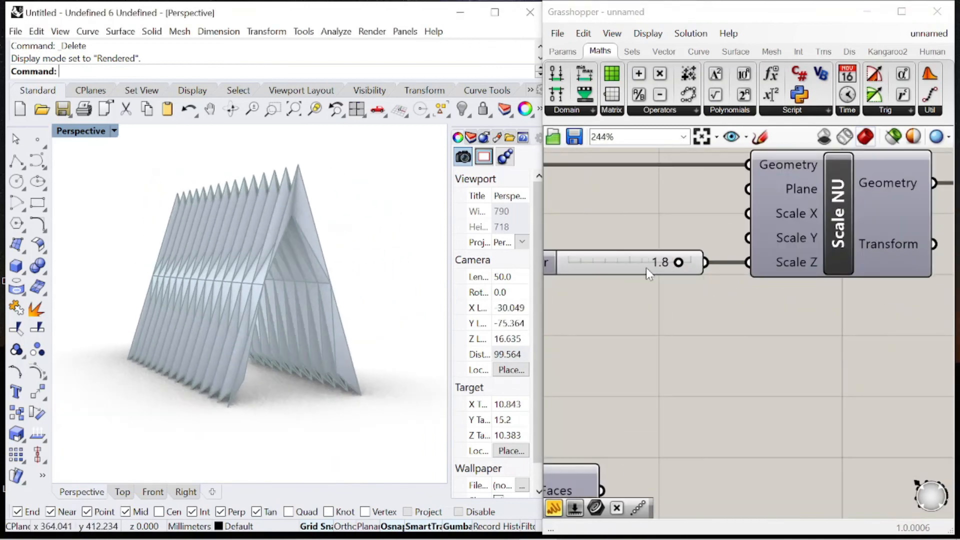
Step: Lower the Scale NU component's Scale Z factor below 1.8 and view the shorter structure from the opposite side
{"action": "scroll", "coordinate": [646, 268], "scroll_direction": "up", "scroll_amount": 2}
{"action": "left_click_drag", "start_coordinate": [685, 261], "coordinate": [665, 262]}
{"action": "right_click_drag", "start_coordinate": [235, 235], "coordinate": [320, 300]}
{"action": "scroll", "coordinate": [815, 253], "scroll_direction": "down", "scroll_amount": 6}
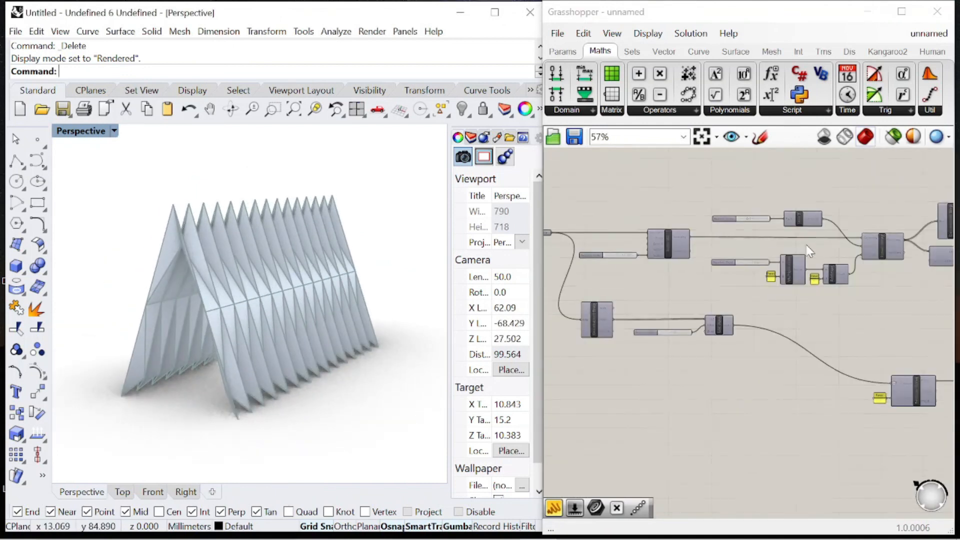
Step: Set the Number Slider driving the Scale component's Factor to 0.7, checking the folds in the rendered view
{"action": "scroll", "coordinate": [809, 252], "scroll_direction": "up", "scroll_amount": 4}
{"action": "right_click_drag", "start_coordinate": [386, 266], "coordinate": [345, 284]}
{"action": "scroll", "coordinate": [887, 235], "scroll_direction": "down", "scroll_amount": 3}
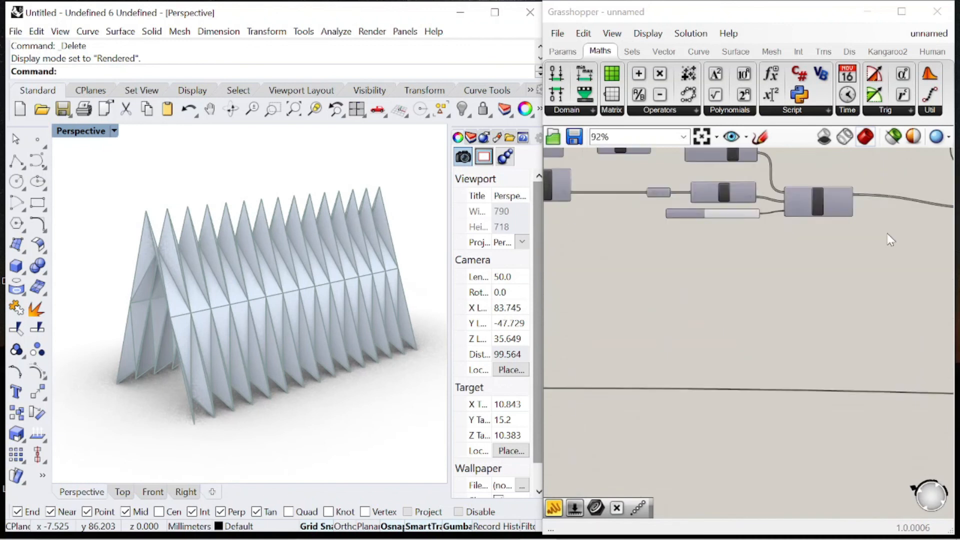
{"action": "scroll", "coordinate": [731, 205], "scroll_direction": "up", "scroll_amount": 3}
{"action": "mouse_move", "coordinate": [742, 233]}
{"action": "left_mouse_down"}
{"action": "mouse_move", "coordinate": [763, 239]}
{"action": "mouse_move", "coordinate": [747, 239]}
{"action": "left_mouse_up"}
{"action": "right_click_drag", "start_coordinate": [380, 270], "coordinate": [334, 283]}
{"action": "right_click_drag", "start_coordinate": [400, 283], "coordinate": [350, 268], "text": "shift"}
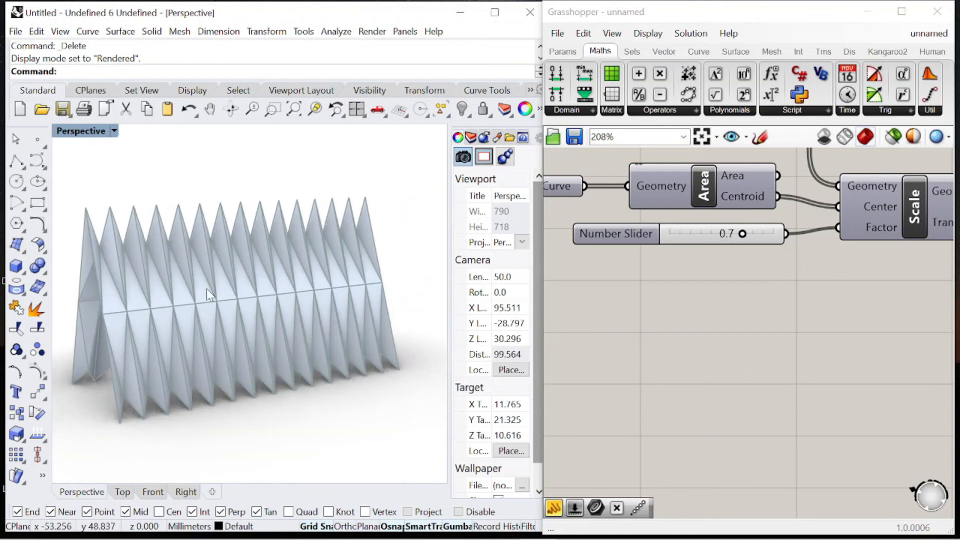
{"action": "mouse_move", "coordinate": [742, 234]}
{"action": "left_mouse_down"}
{"action": "mouse_move", "coordinate": [683, 236]}
{"action": "mouse_move", "coordinate": [778, 241]}
{"action": "mouse_move", "coordinate": [739, 240]}
{"action": "left_mouse_up"}
Step: Inspect the rendered structure from several angles in the enlarged Rhino window and start a Turntable rotation at speed 13
{"action": "scroll", "coordinate": [742, 270], "scroll_direction": "down", "scroll_amount": 10}
{"action": "scroll", "coordinate": [721, 242], "scroll_direction": "up", "scroll_amount": 10}
{"action": "left_click_drag", "start_coordinate": [648, 234], "coordinate": [694, 233]}
{"action": "scroll", "coordinate": [772, 245], "scroll_direction": "down", "scroll_amount": 8}
{"action": "scroll", "coordinate": [740, 170], "scroll_direction": "up", "scroll_amount": 8}
{"action": "right_click_drag", "start_coordinate": [300, 320], "coordinate": [396, 307]}
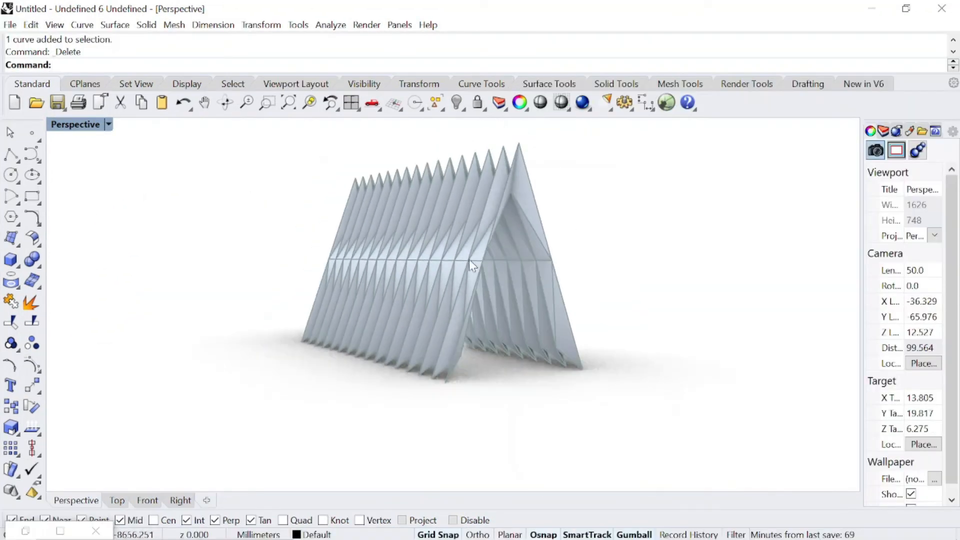
{"action": "right_click_drag", "start_coordinate": [469, 259], "coordinate": [574, 249]}
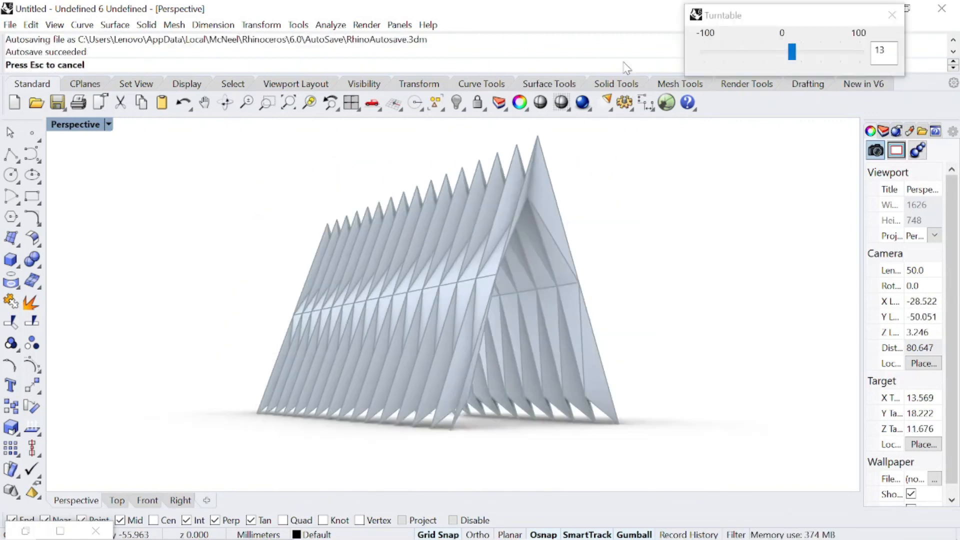